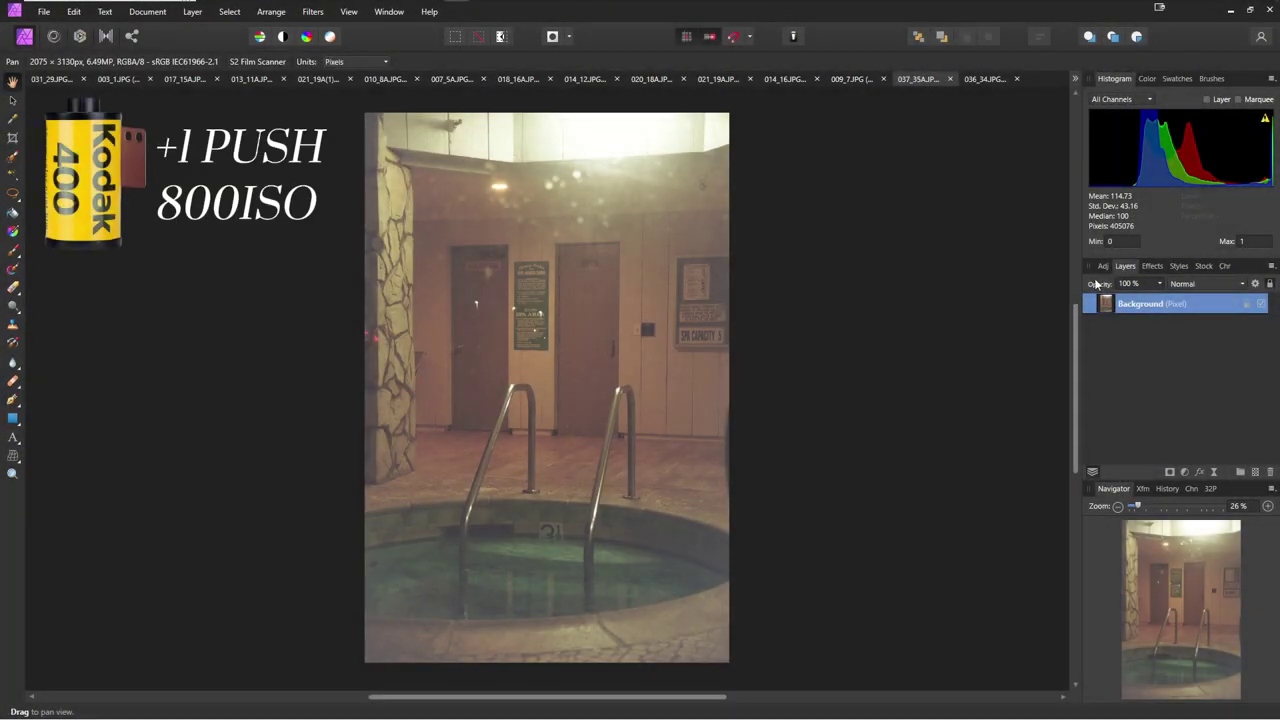
# - Add Brightness/Contrast, Shadows/Highlights and Levels adjustment layers to the hot-tub photo
pyautogui.click(1102, 266)
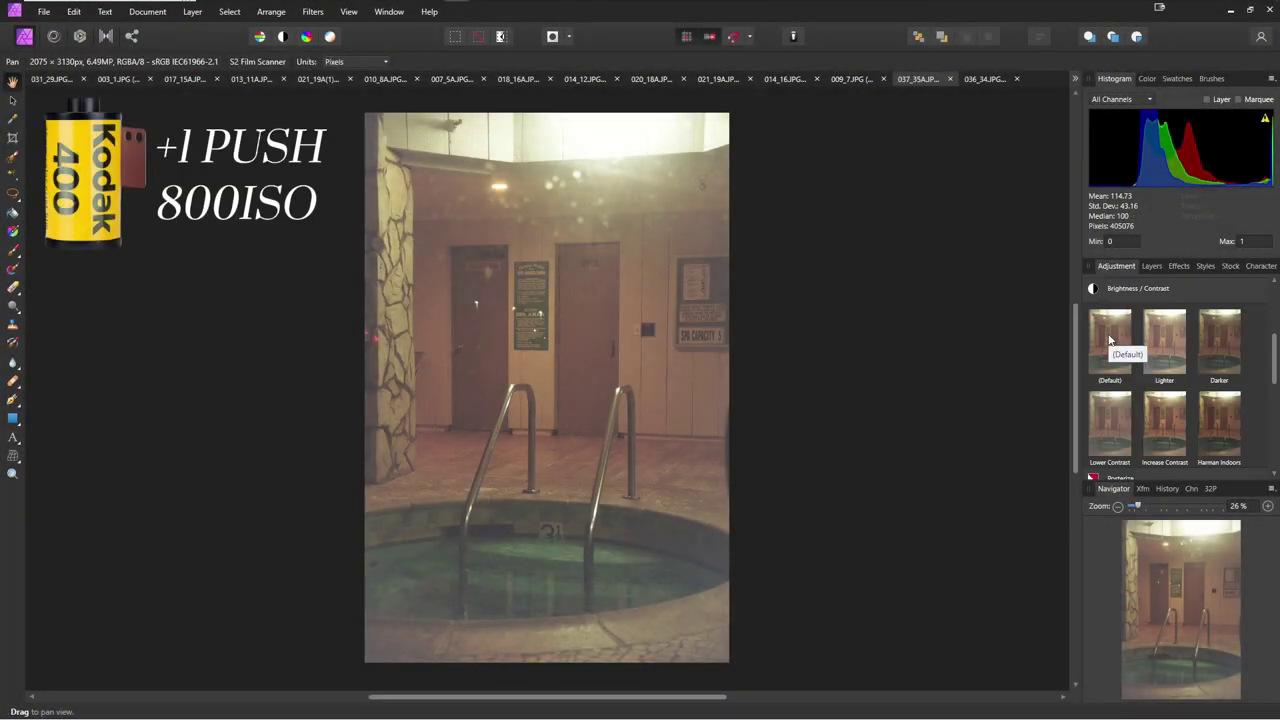
pyautogui.click(1120, 350)
pyautogui.scroll(-3, 1150, 380)
pyautogui.click(1138, 280)
pyautogui.click(1112, 320)
pyautogui.scroll(3, 1150, 380)
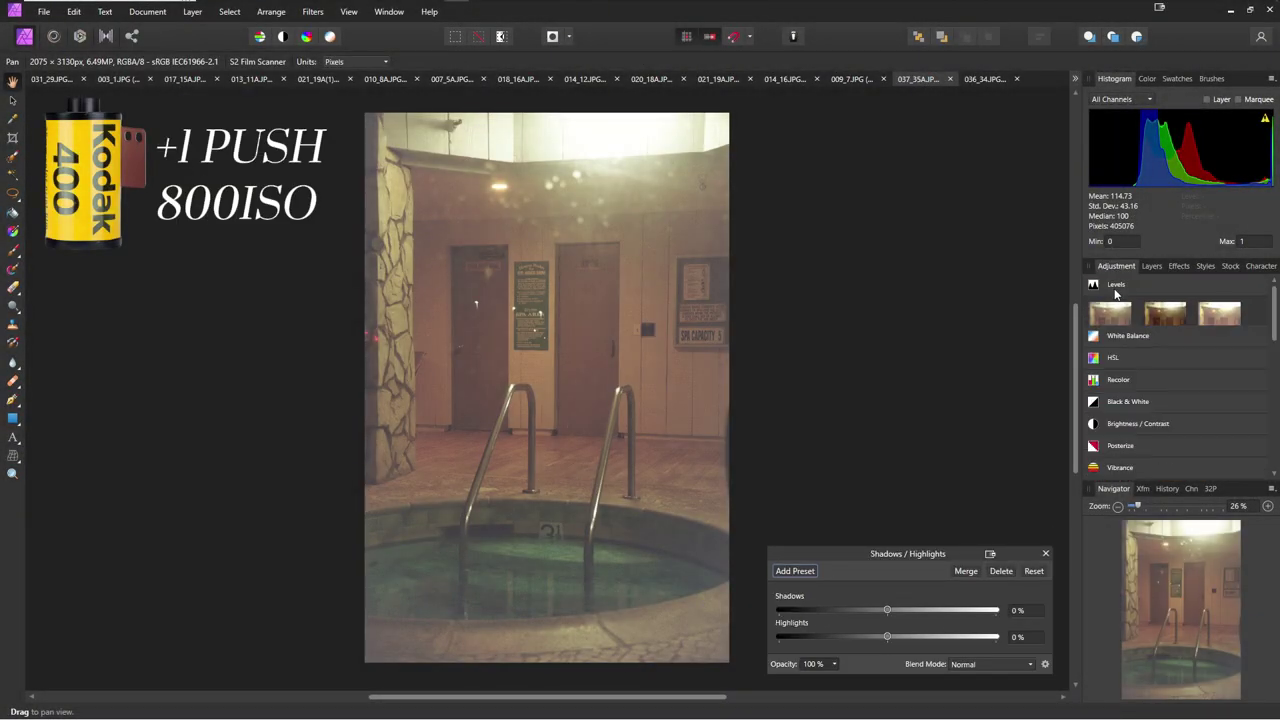
pyautogui.click(1116, 284)
# - Set Levels black level to about 15%, Shadows to 0% and Brightness to 5%
pyautogui.moveTo(779, 521); pyautogui.dragTo(832, 520)
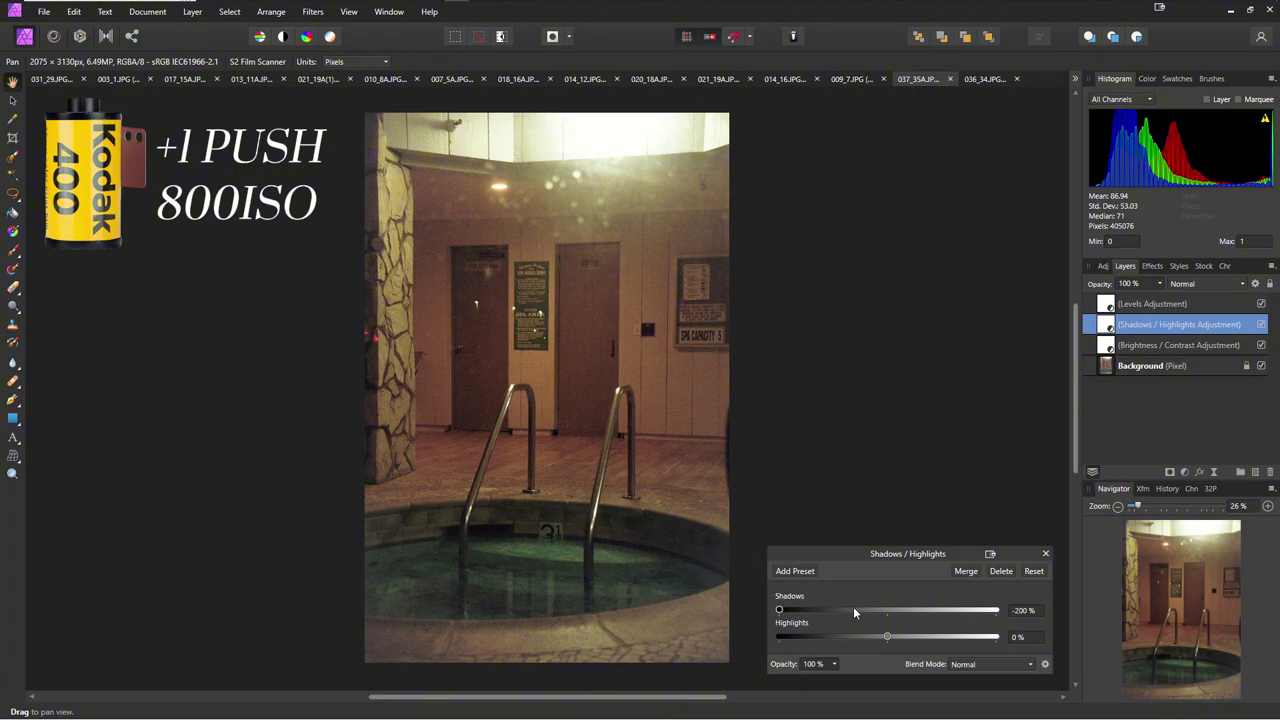
pyautogui.moveTo(854, 609); pyautogui.dragTo(887, 610)
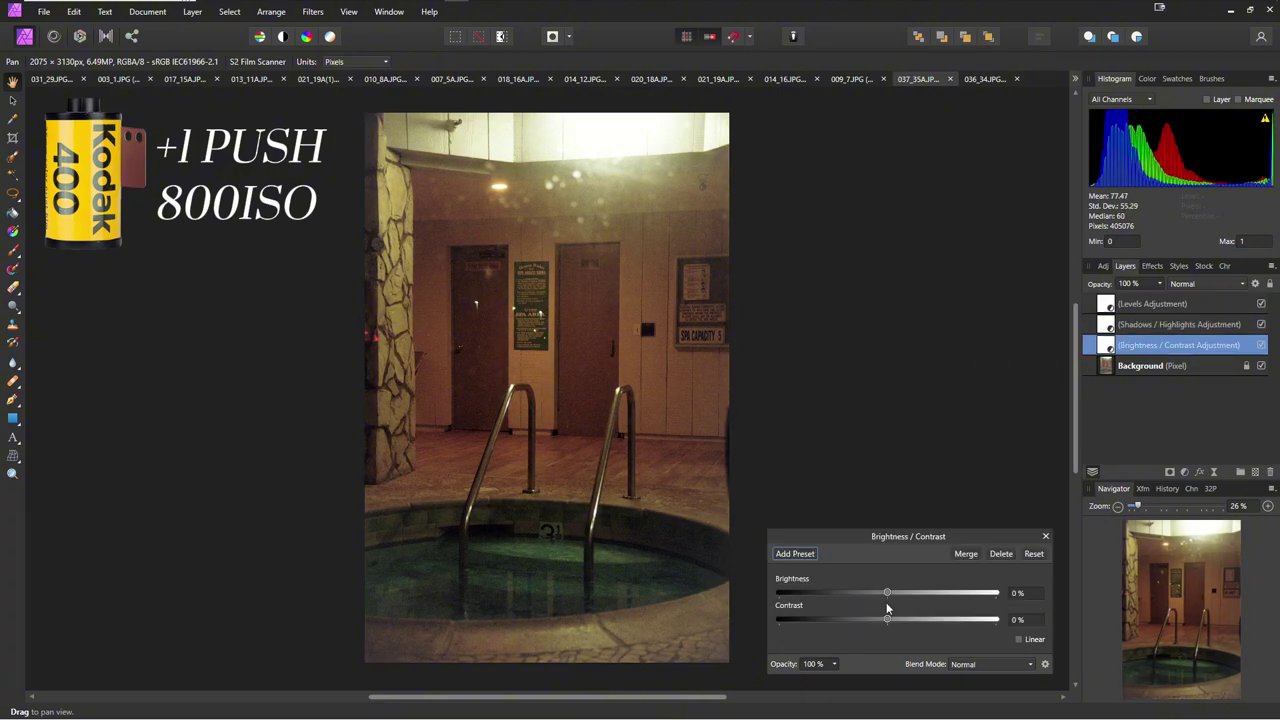
pyautogui.moveTo(887, 591); pyautogui.dragTo(894, 588)
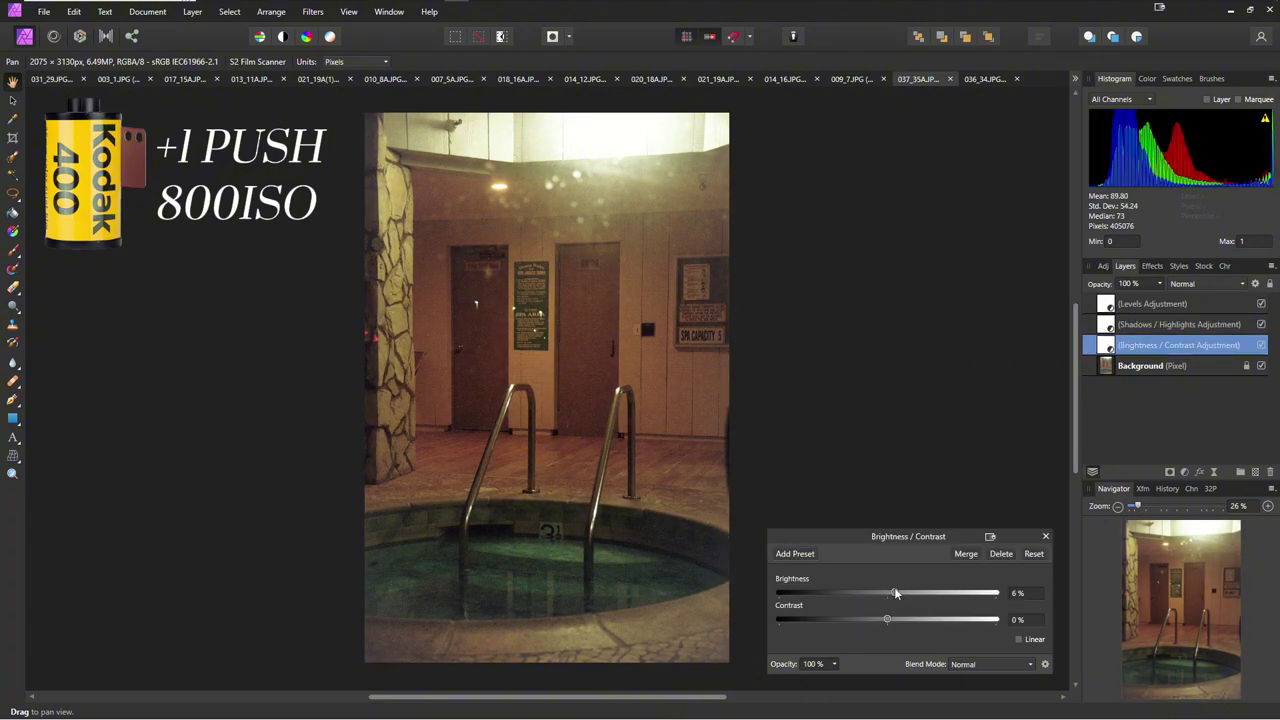
pyautogui.click(1262, 304)
pyautogui.click(1262, 304)
pyautogui.click(1262, 304)
pyautogui.click(1262, 304)
# - Constrain the hot-tub crop to a Custom Ratio, trying 4 x 5 then settling on 5 x 7
pyautogui.press('c')
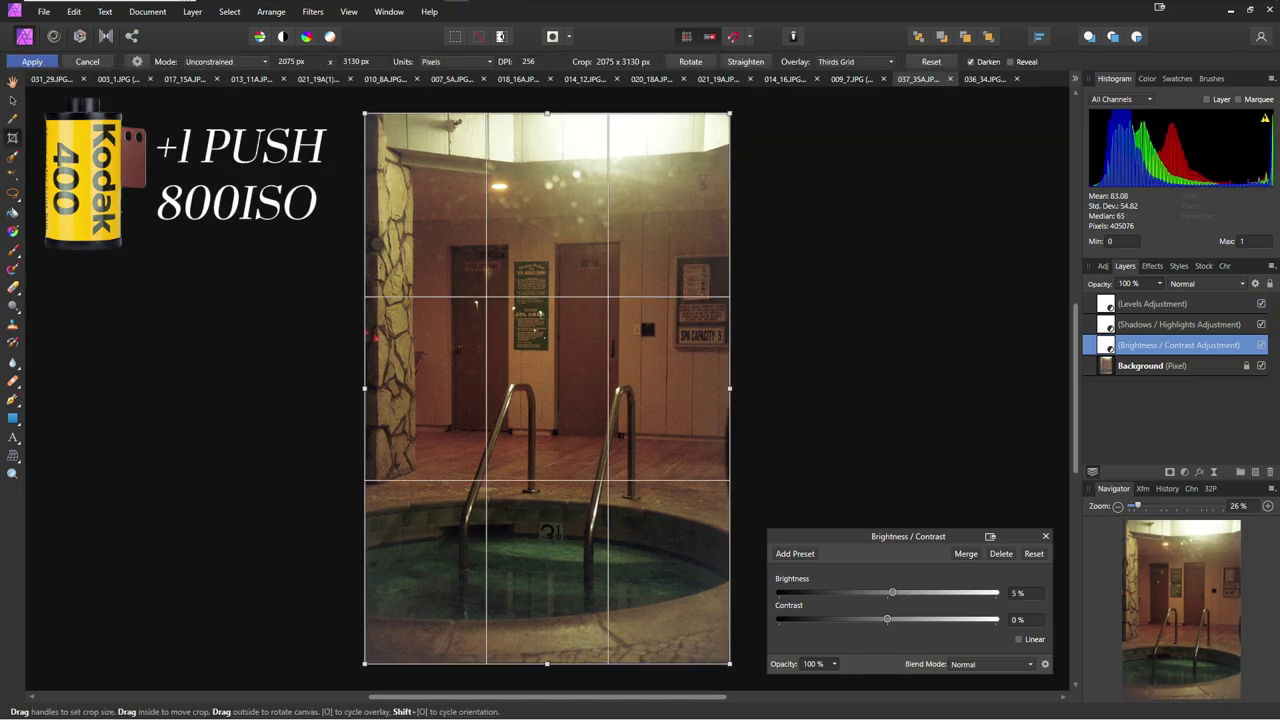
pyautogui.click(225, 61)
pyautogui.click(220, 103)
pyautogui.write('4')
pyautogui.press('Tab')
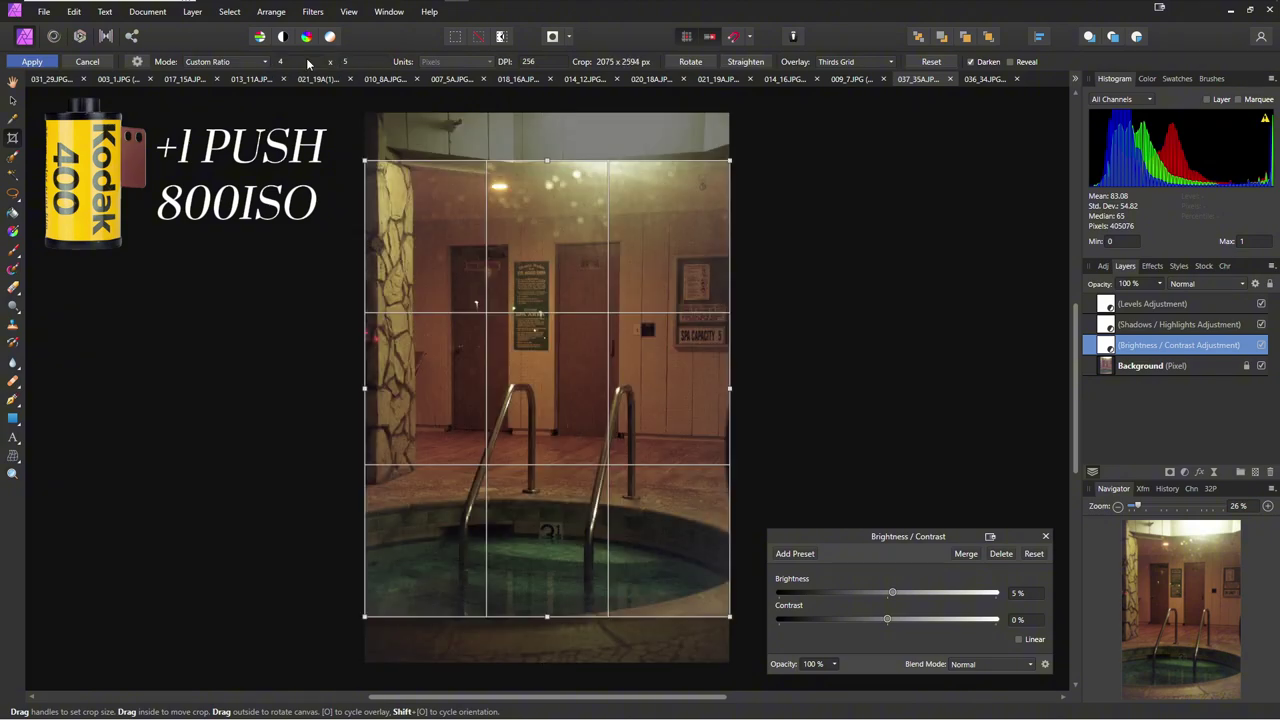
pyautogui.write('5')
pyautogui.press('Return')
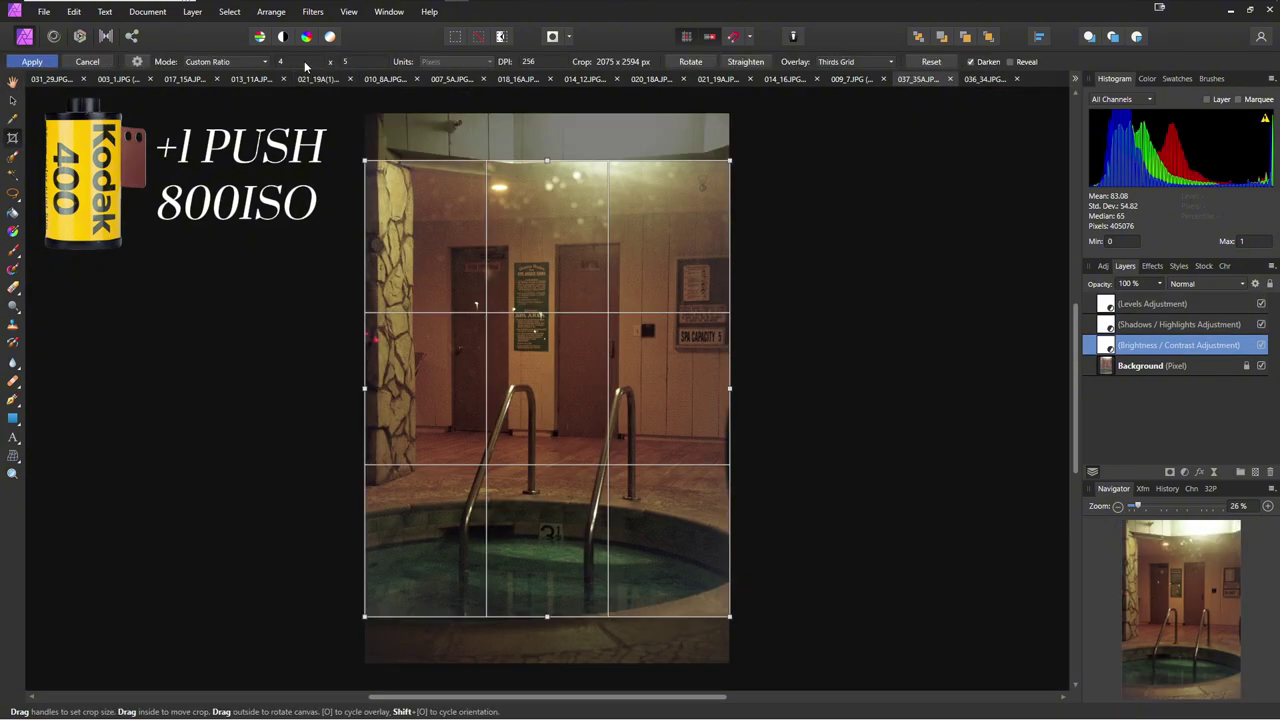
pyautogui.write('5')
pyautogui.press('Tab')
pyautogui.write('7')
pyautogui.press('Return')
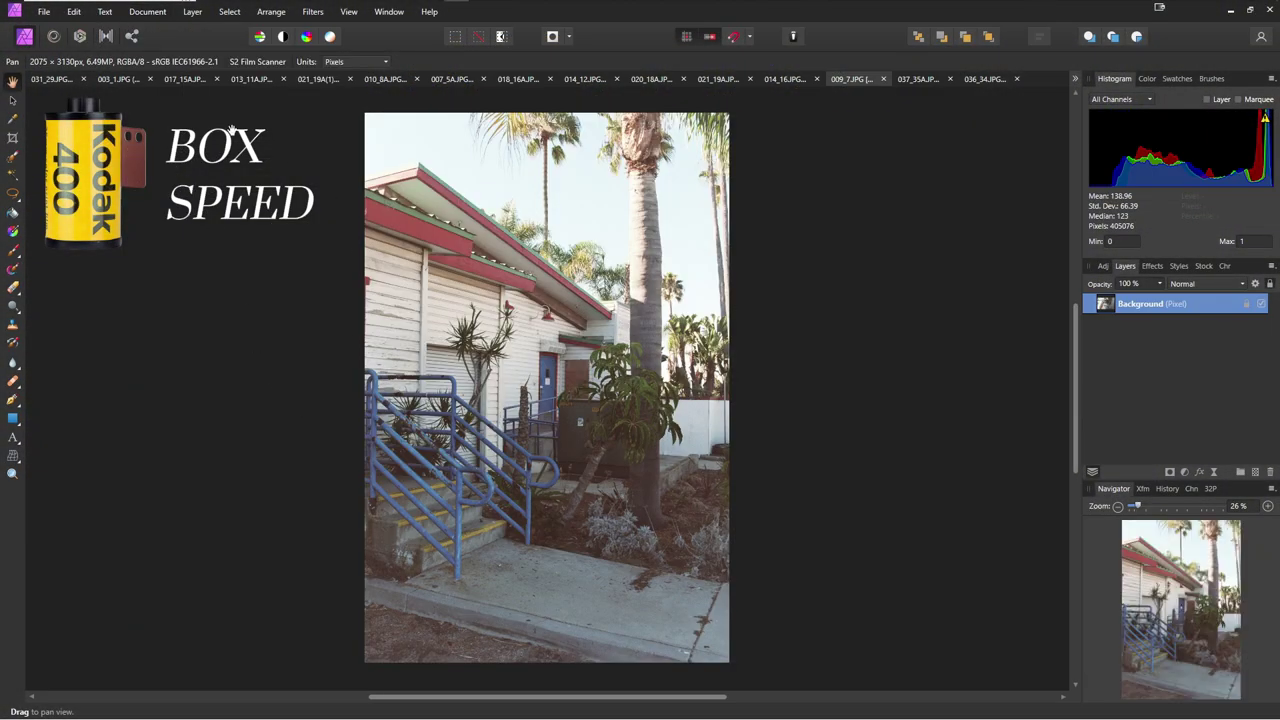
# - Crop the palm-tree photo to a 5 x 7 ratio, trimming in from the top
pyautogui.press('c')
pyautogui.click(225, 61)
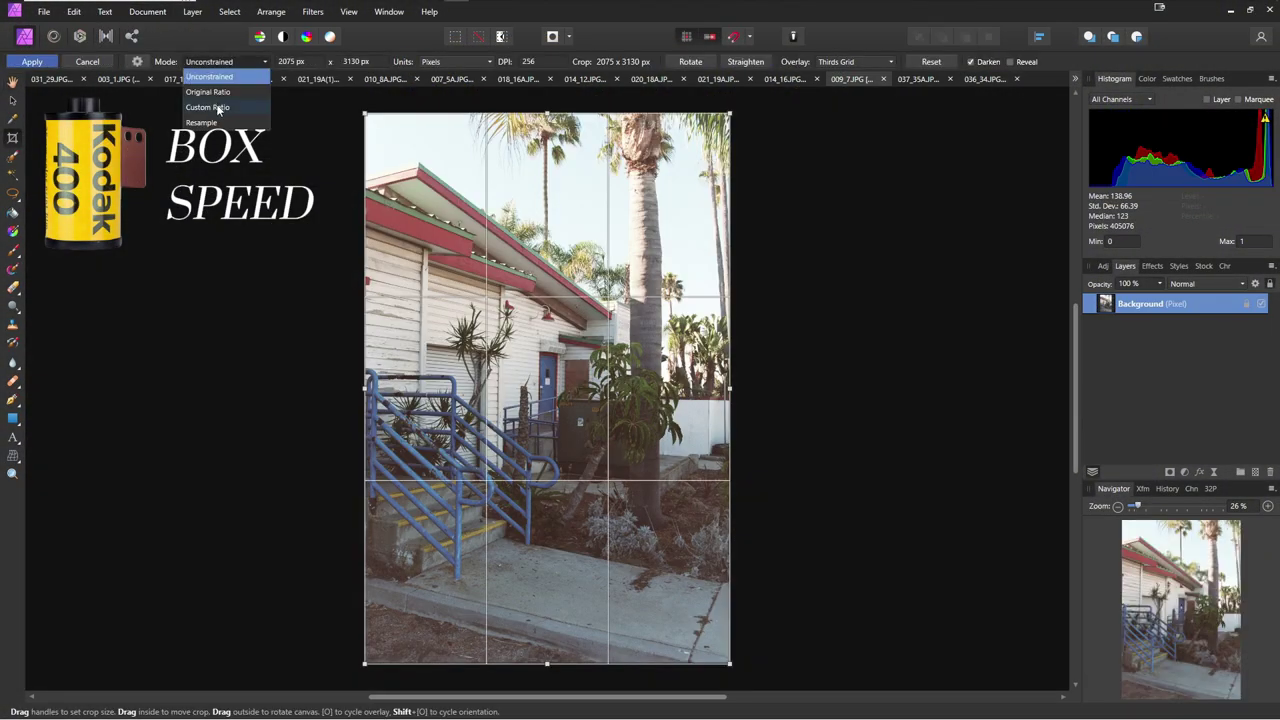
pyautogui.click(224, 105)
pyautogui.moveTo(547, 134); pyautogui.dragTo(548, 155)
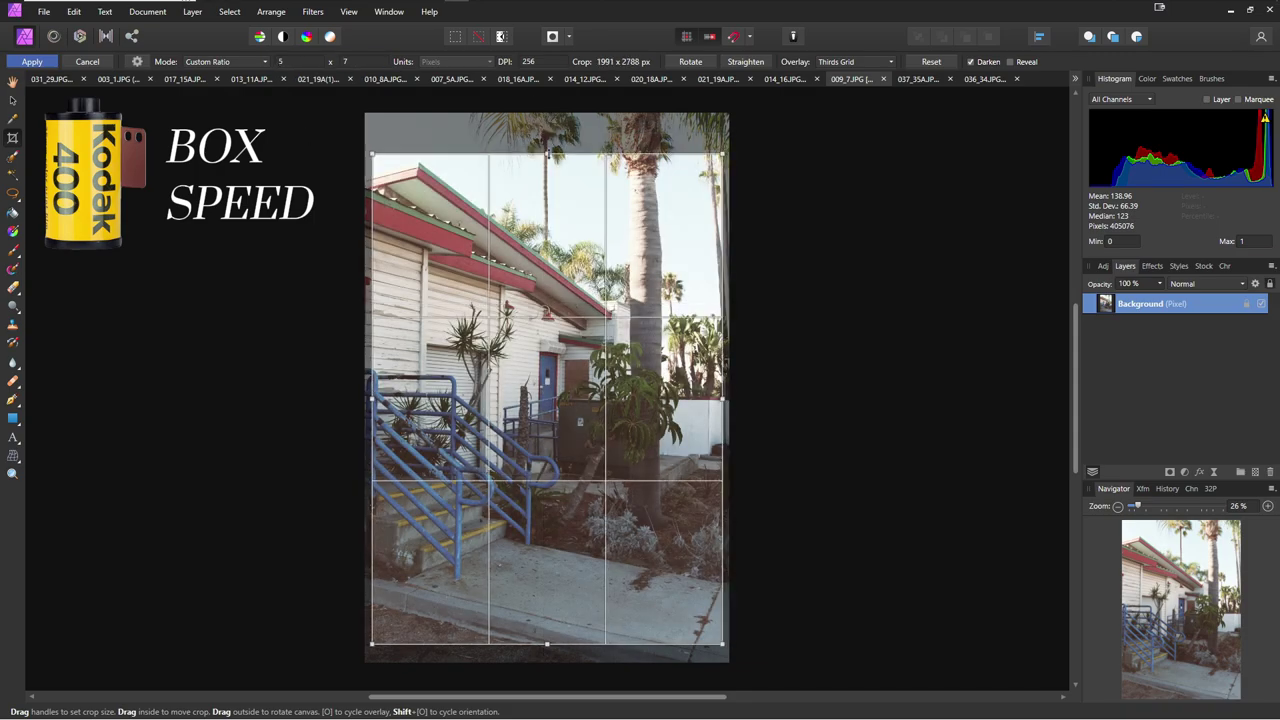
pyautogui.press('Return')
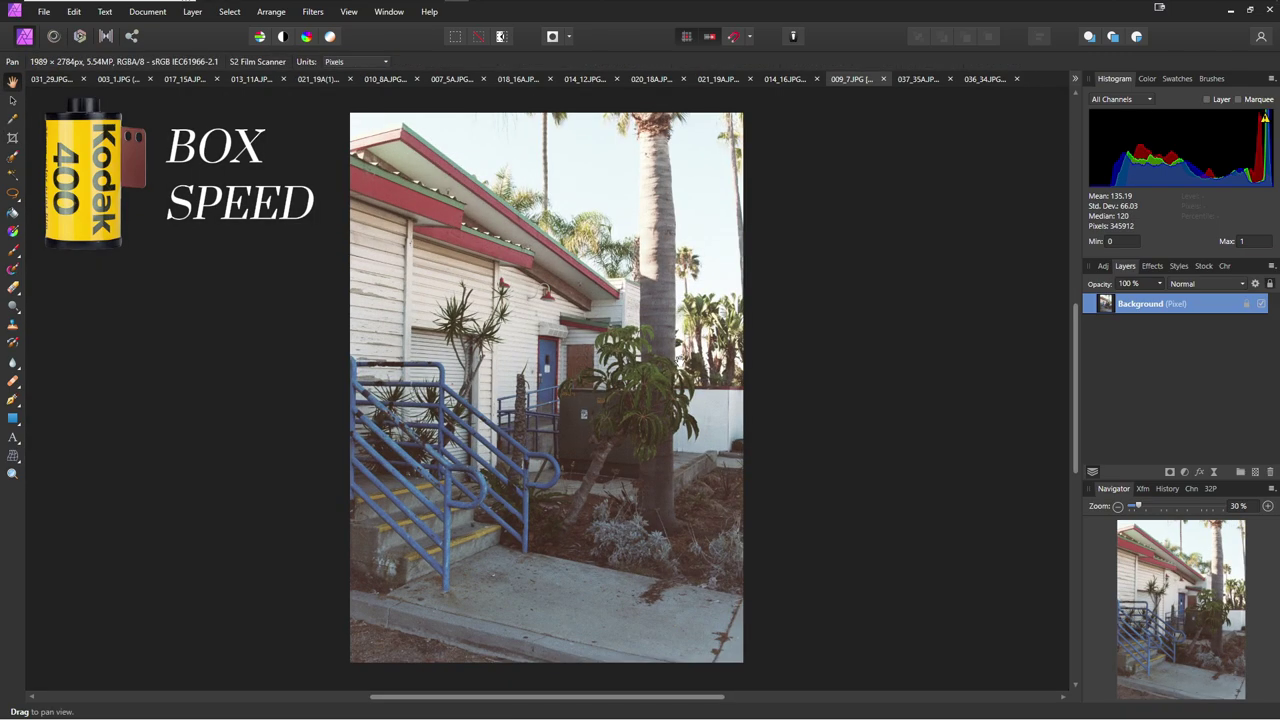
# - Add adjustment layers, raise the Levels black level and brighten to about 16%
pyautogui.click(1103, 265)
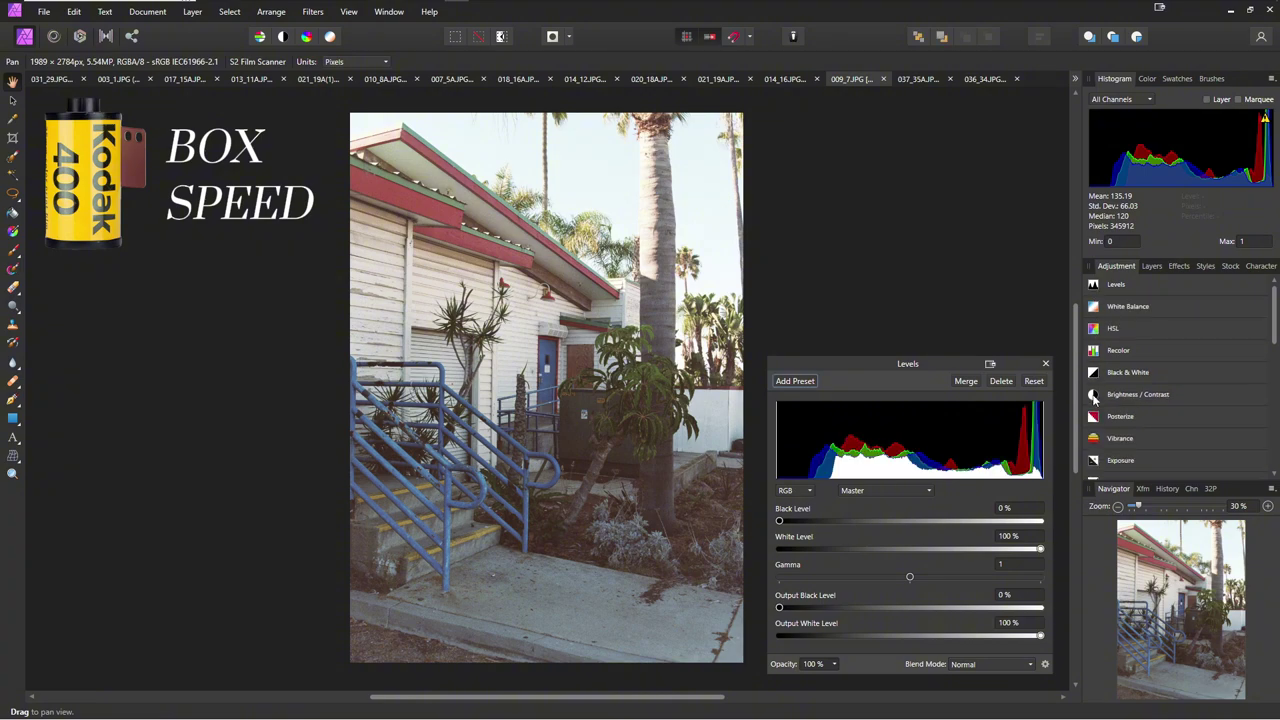
pyautogui.click(1125, 265)
pyautogui.doubleClick(1107, 346)
pyautogui.moveTo(779, 521); pyautogui.dragTo(804, 521)
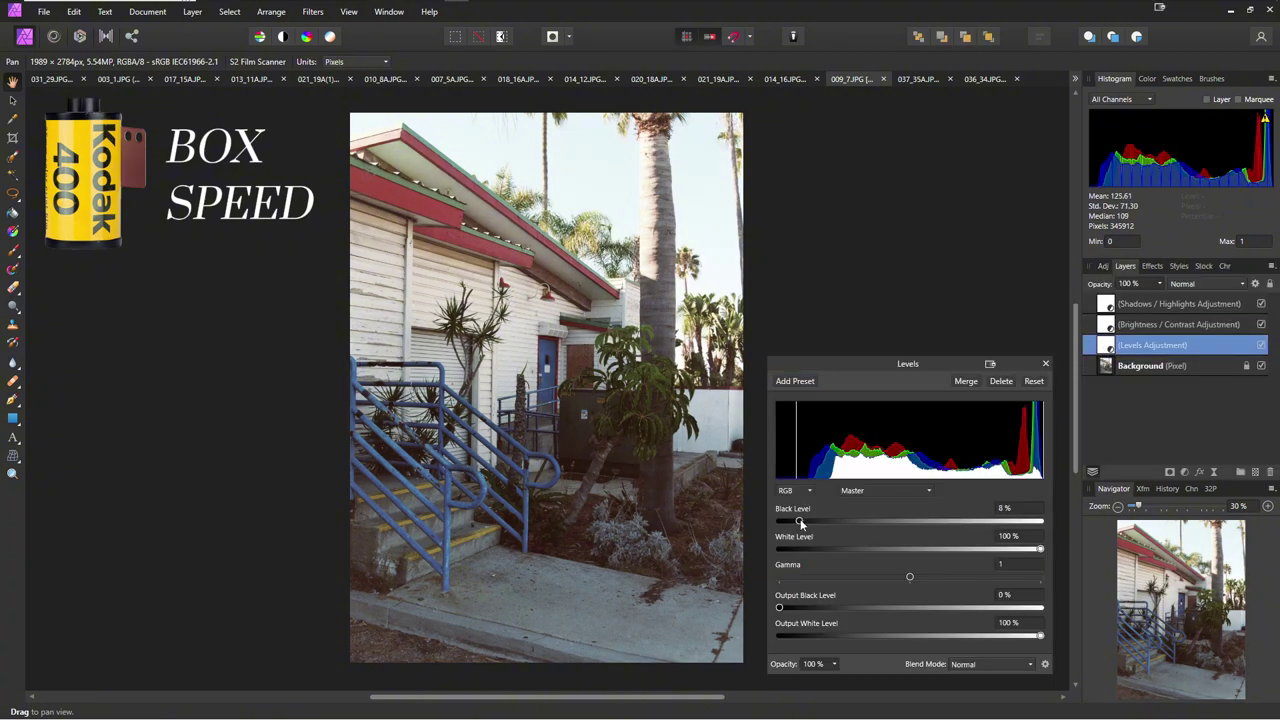
pyautogui.doubleClick(1105, 325)
pyautogui.moveTo(887, 593)
pyautogui.mouseDown()
pyautogui.moveTo(904, 590)
pyautogui.moveTo(872, 610)
pyautogui.mouseUp()
pyautogui.doubleClick(1105, 304)
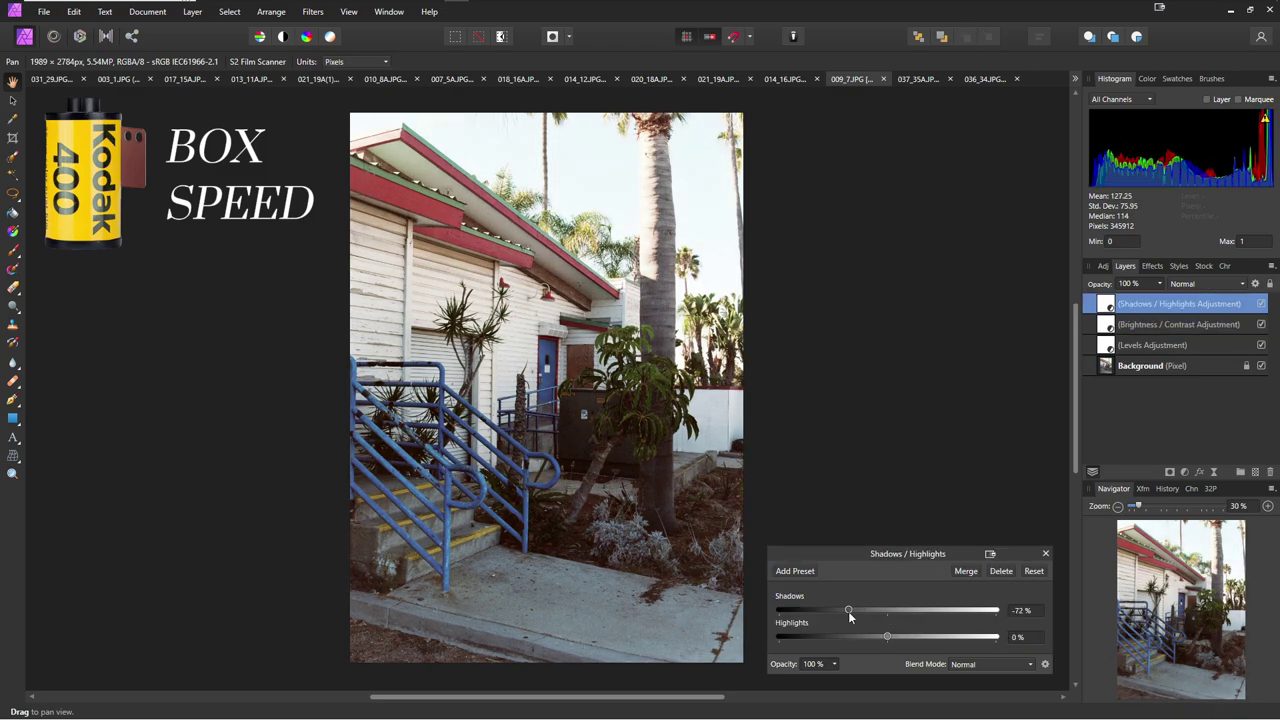
# - Reset brightness, compare with Levels and Shadows/Highlights hidden, then settle on about 10% brightness
pyautogui.doubleClick(1105, 325)
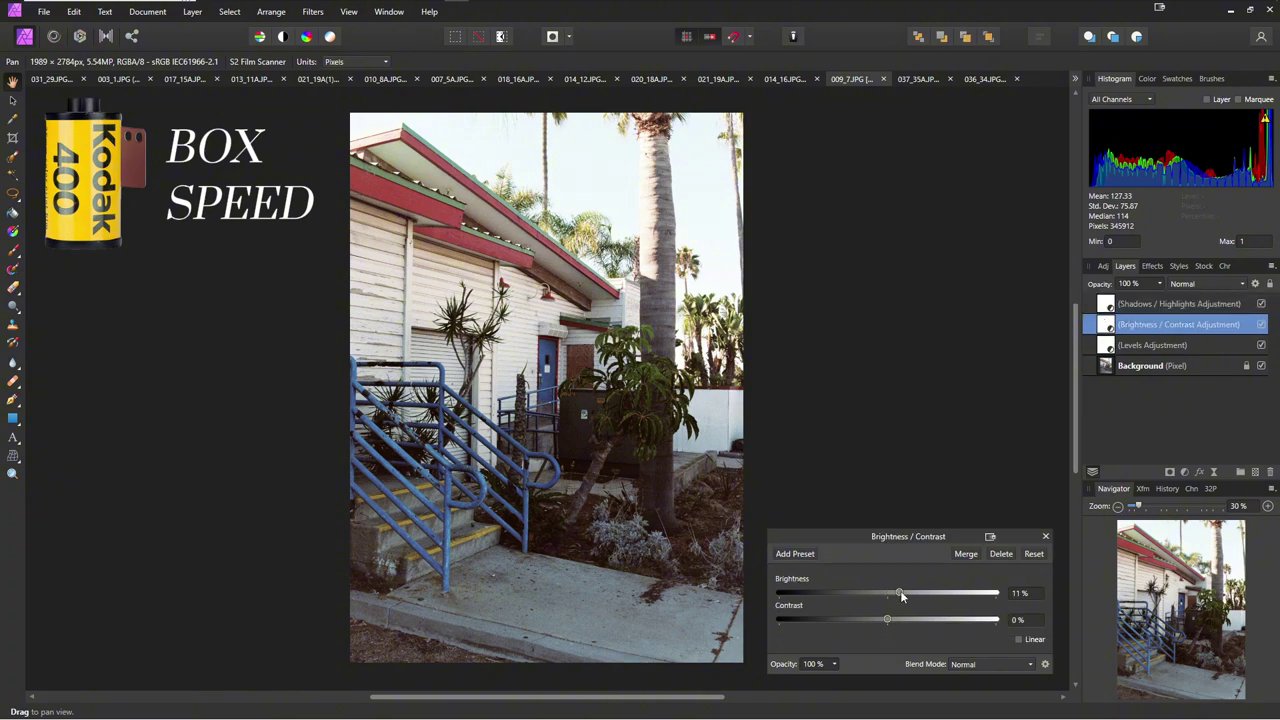
pyautogui.moveTo(903, 593); pyautogui.dragTo(887, 593)
pyautogui.click(1261, 304)
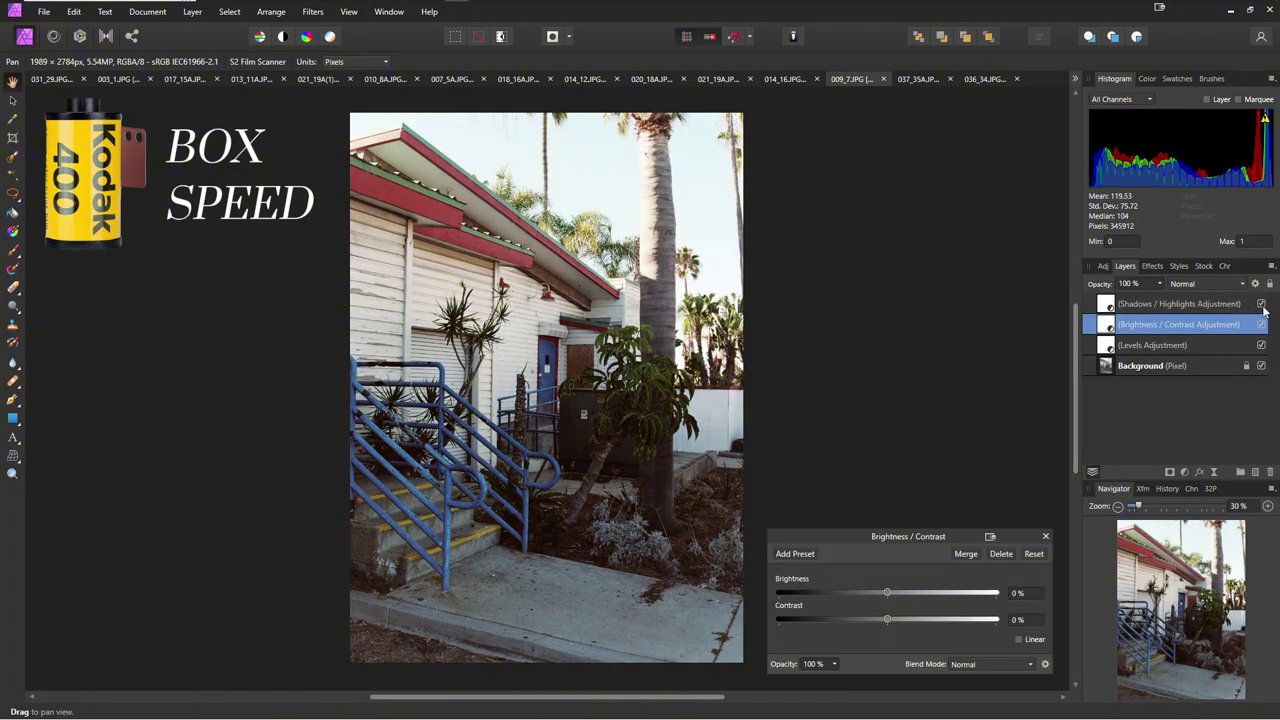
pyautogui.click(1261, 345)
pyautogui.click(1261, 345)
pyautogui.click(1261, 345)
pyautogui.click(1261, 345)
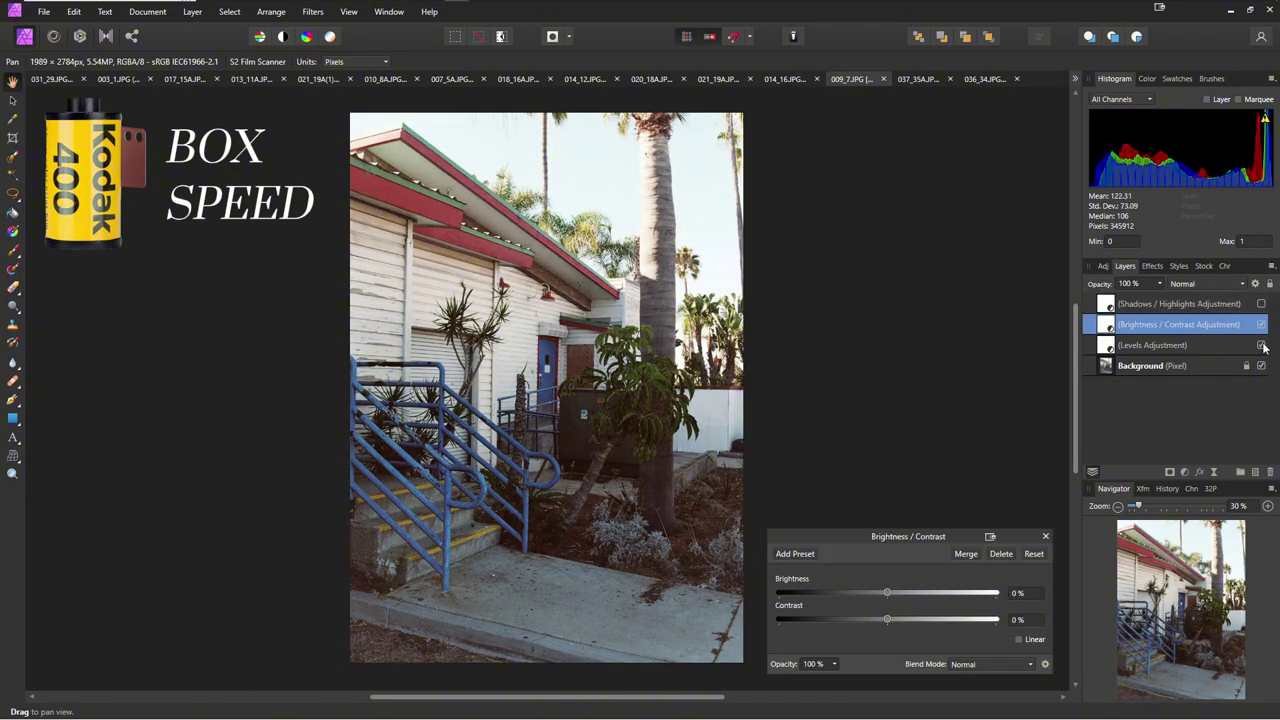
pyautogui.click(1261, 345)
pyautogui.click(1261, 345)
pyautogui.click(1261, 304)
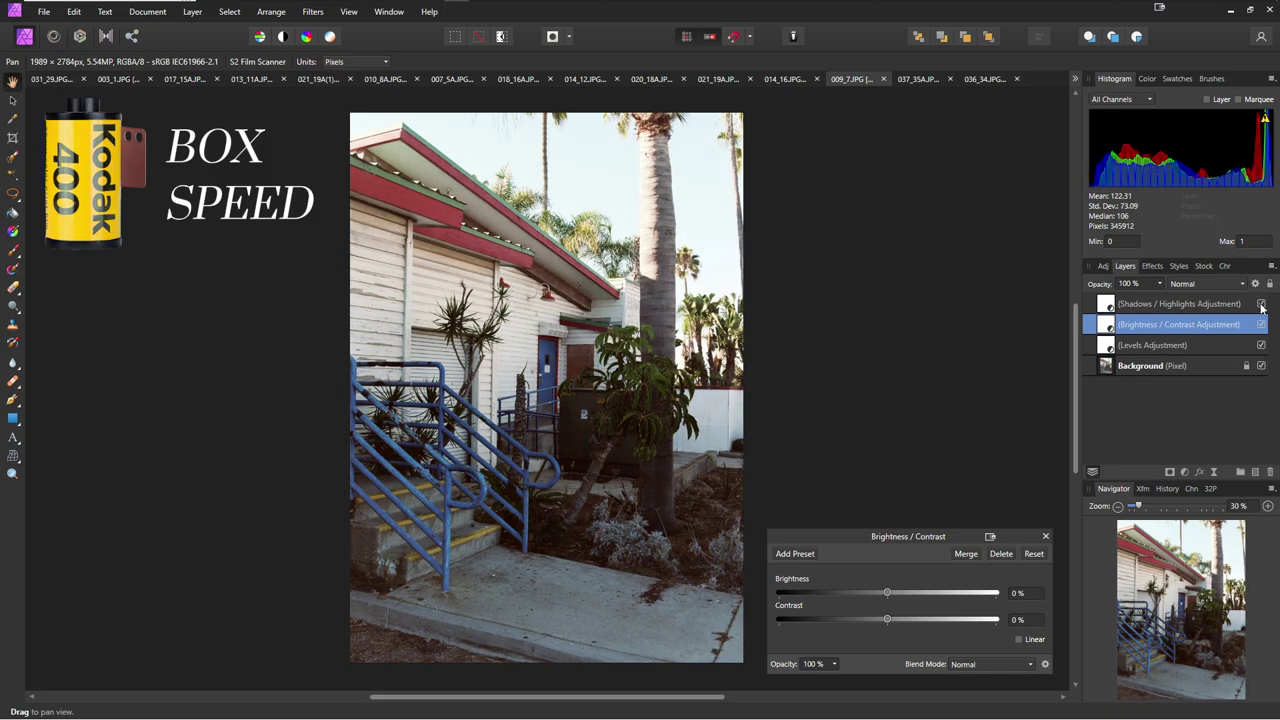
pyautogui.moveTo(887, 593)
pyautogui.mouseDown()
pyautogui.moveTo(899, 596)
pyautogui.moveTo(885, 636)
pyautogui.mouseUp()
pyautogui.click(1110, 304)
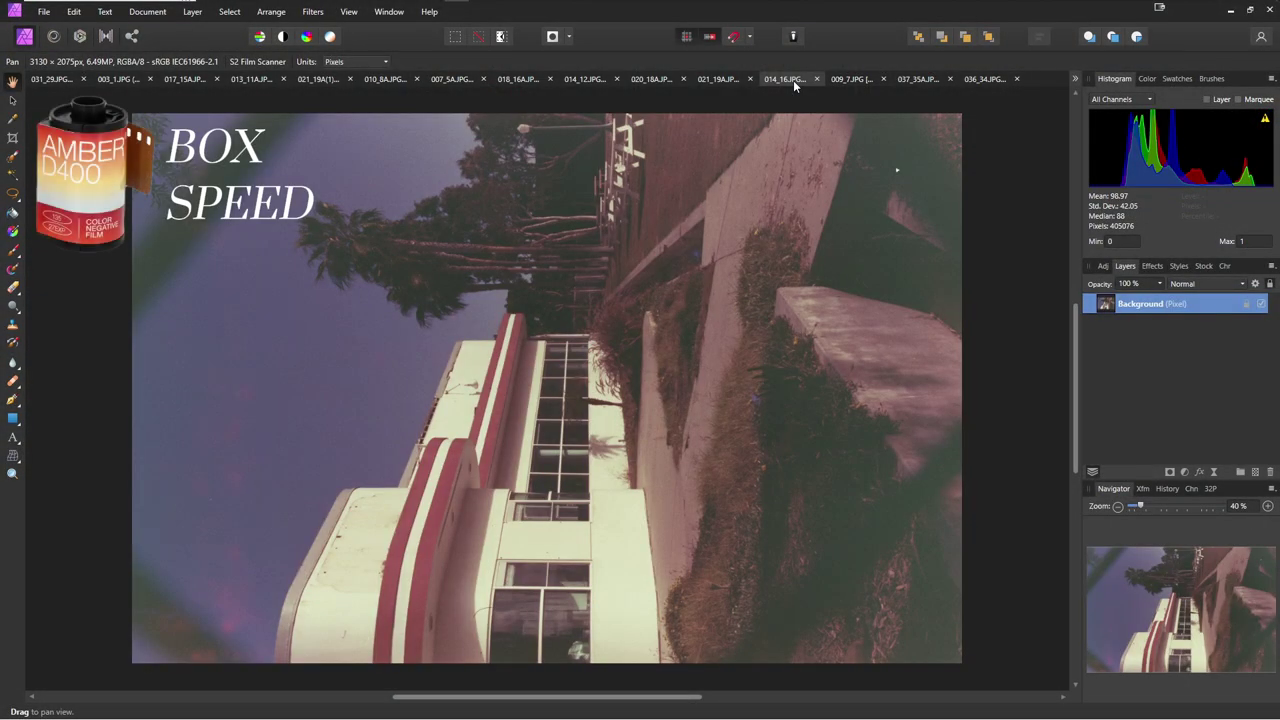
# - Rotate the art-deco photo 90° clockwise to portrait, trying and undoing a top crop
pyautogui.click(147, 11)
pyautogui.click(167, 205)
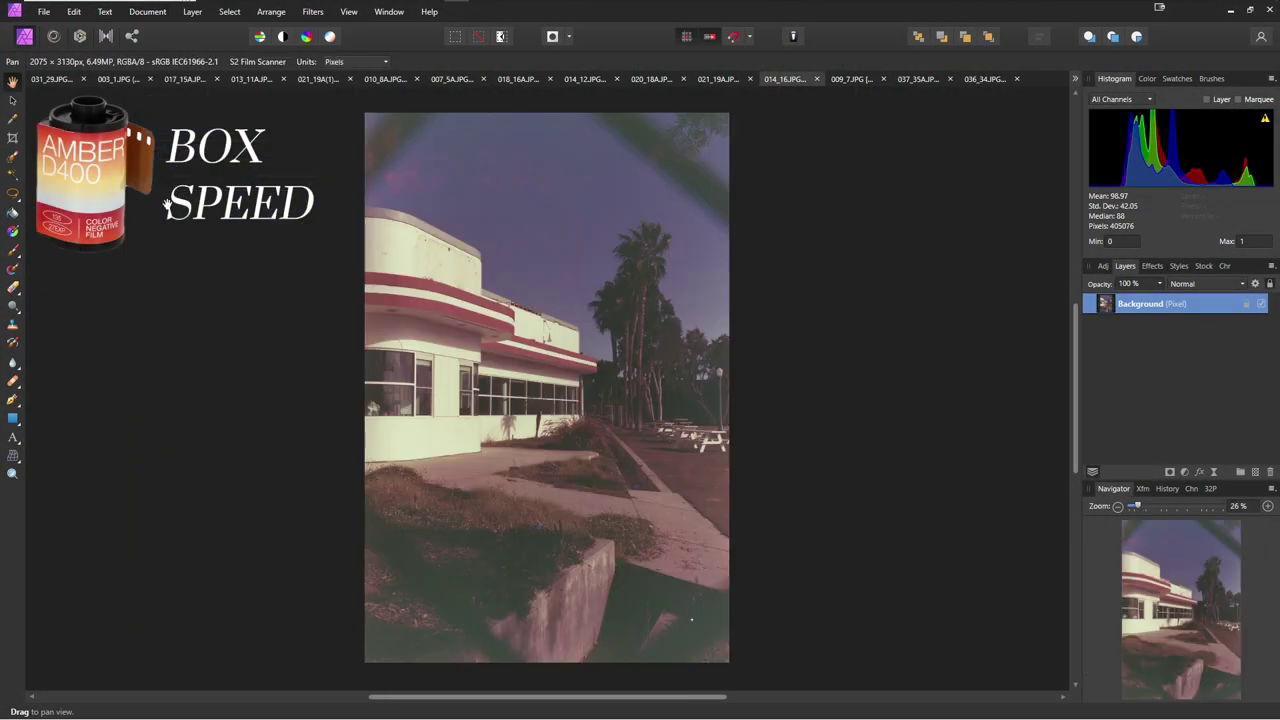
pyautogui.press('c')
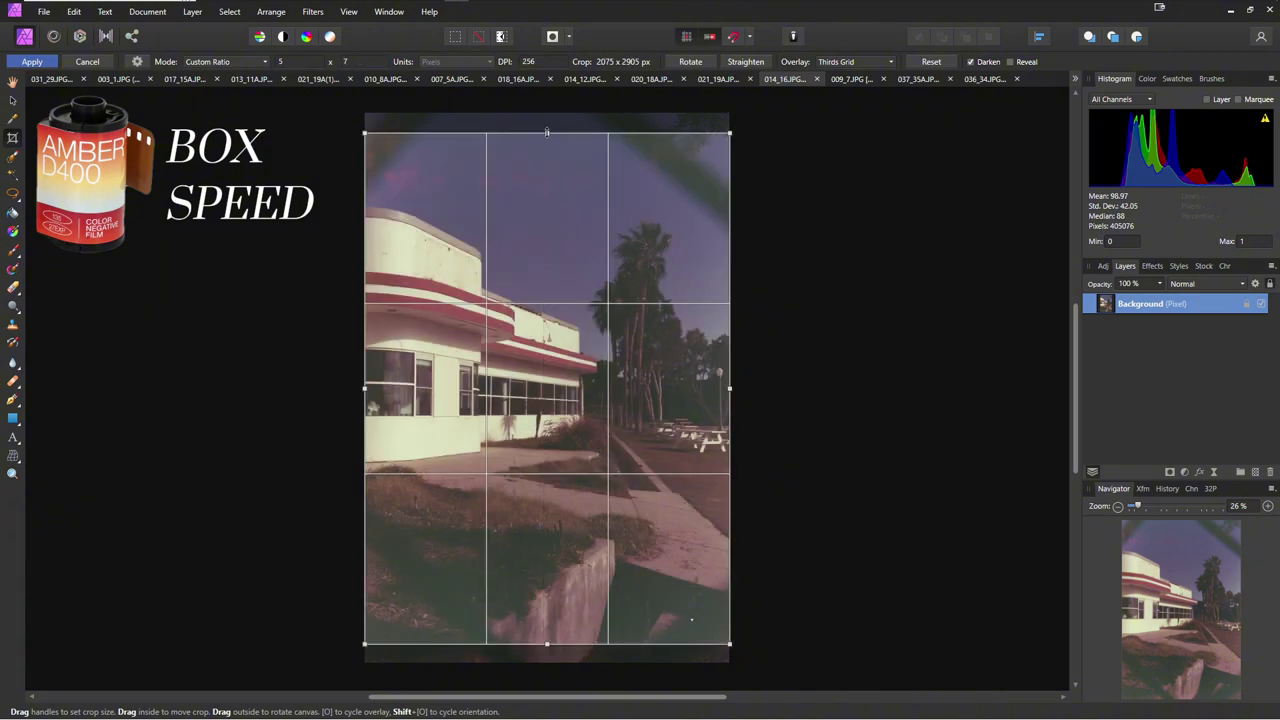
pyautogui.moveTo(547, 113)
pyautogui.mouseDown()
pyautogui.moveTo(545, 188)
pyautogui.moveTo(594, 150)
pyautogui.mouseUp()
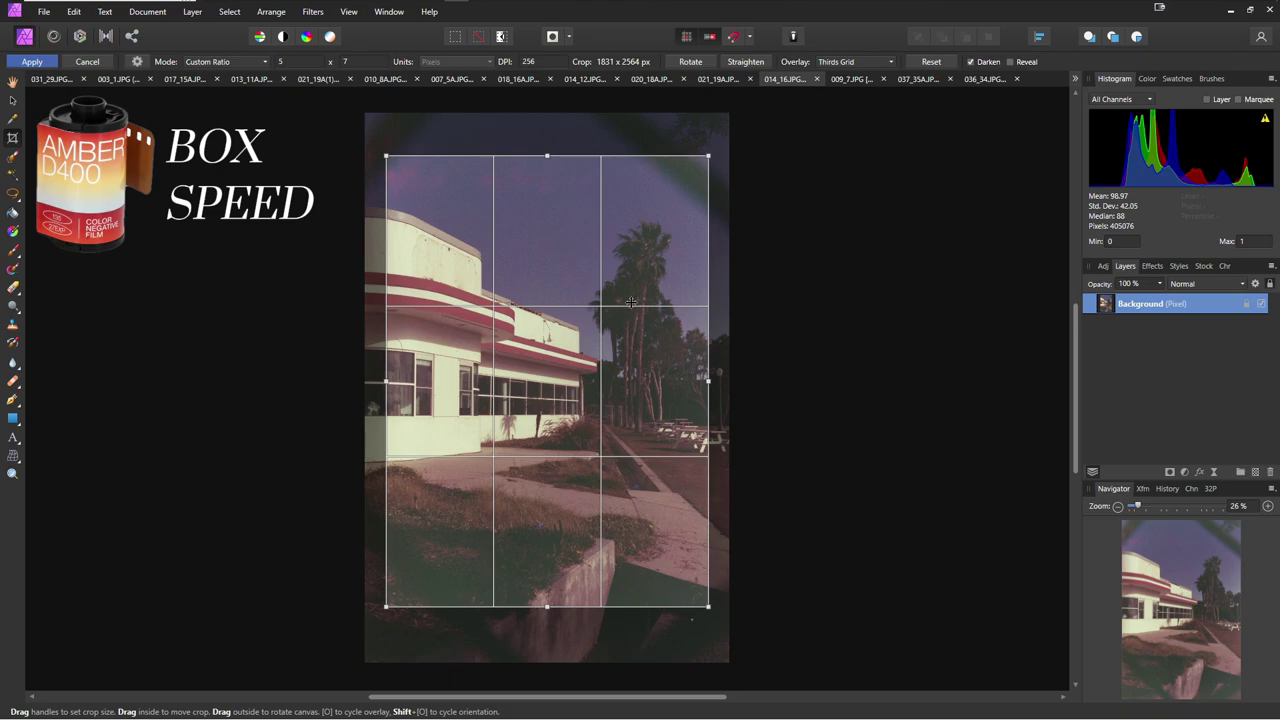
pyautogui.press('h')
pyautogui.hotkey('ctrl', 'z')
# - Add Levels and Brightness/Contrast layers, brightening the photo to about 16%
pyautogui.click(1103, 265)
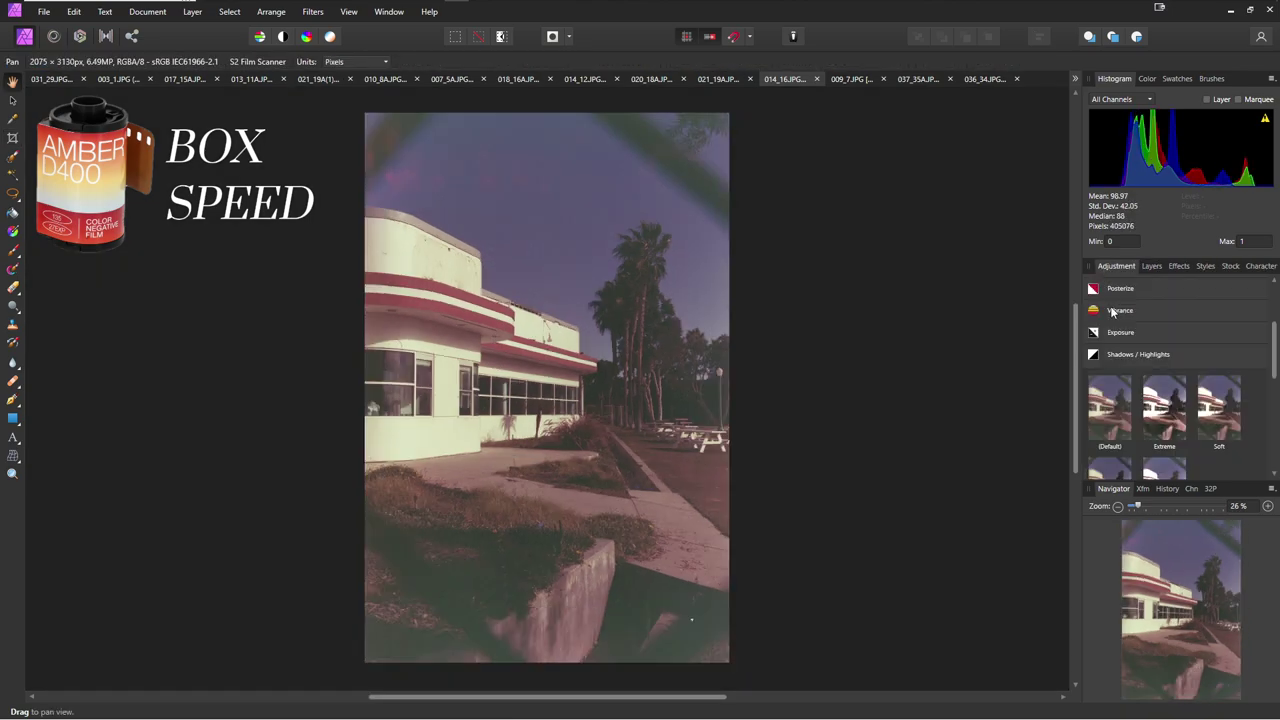
pyautogui.click(1230, 444)
pyautogui.click(1137, 416)
pyautogui.click(1109, 458)
pyautogui.moveTo(887, 594)
pyautogui.mouseDown()
pyautogui.moveTo(918, 623)
pyautogui.moveTo(1006, 630)
pyautogui.moveTo(887, 620)
pyautogui.mouseUp()
# - Raise the Levels black level to 14% and darken the Shadows/Highlights shadows
pyautogui.click(1152, 265)
pyautogui.doubleClick(1105, 324)
pyautogui.moveTo(779, 521); pyautogui.dragTo(815, 521)
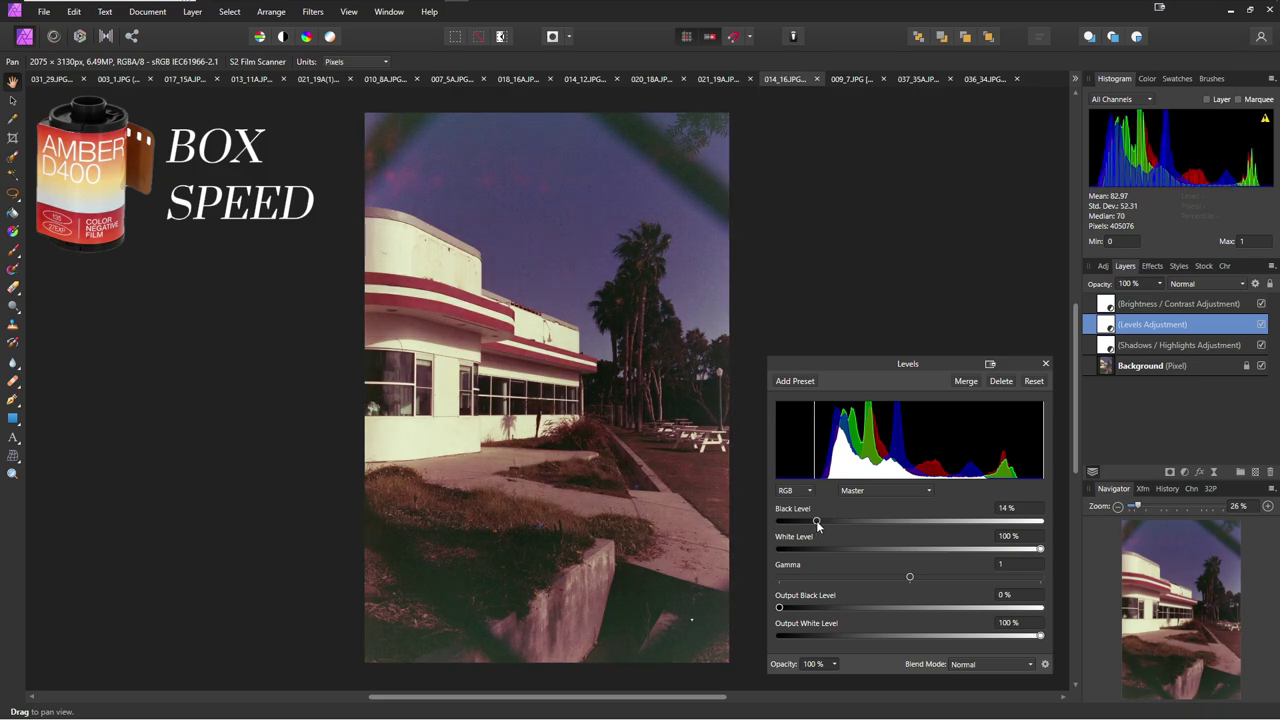
pyautogui.doubleClick(1105, 345)
pyautogui.moveTo(887, 610)
pyautogui.mouseDown()
pyautogui.moveTo(852, 612)
pyautogui.moveTo(881, 608)
pyautogui.moveTo(866, 608)
pyautogui.mouseUp()
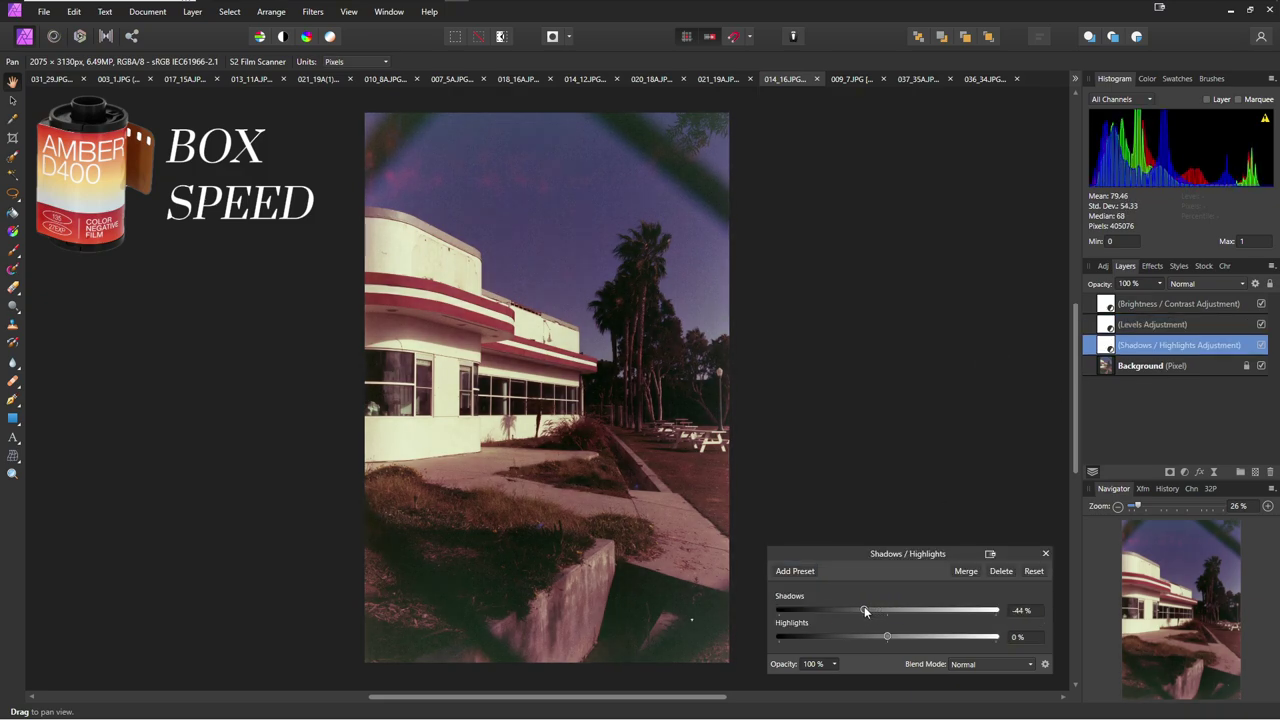
pyautogui.doubleClick(1105, 303)
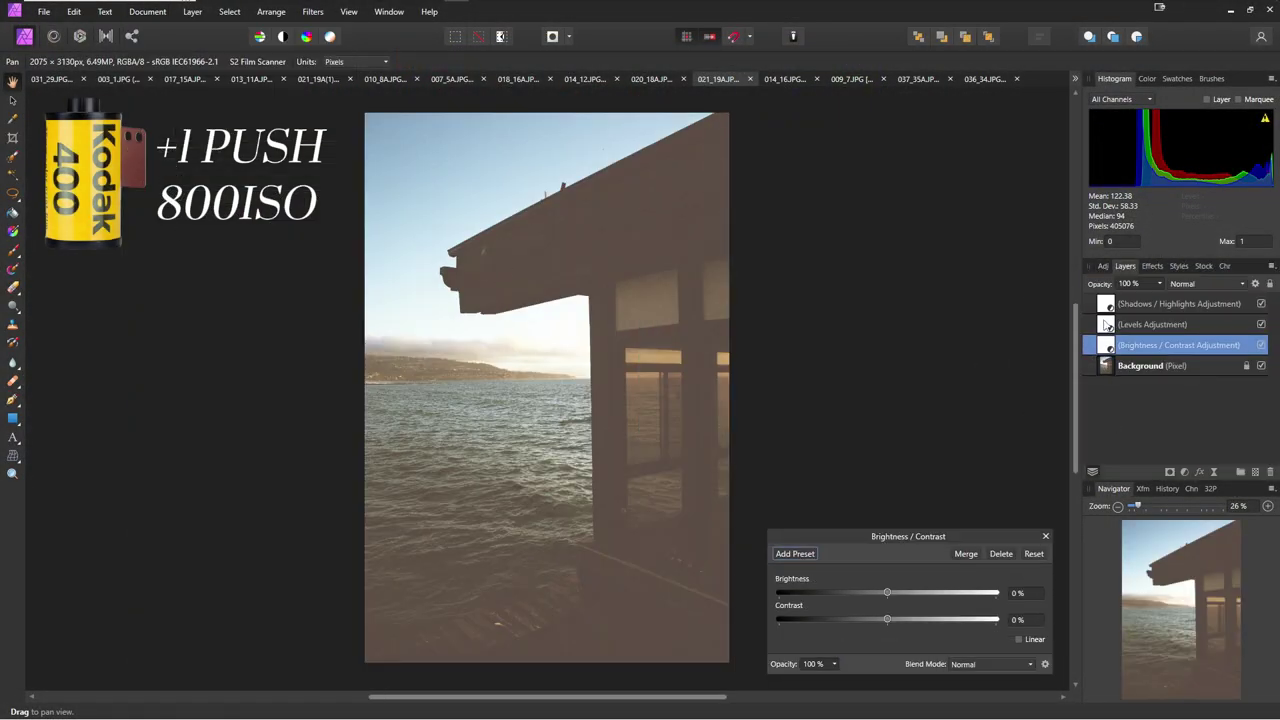
# - Raise the pier photo's black level to about 25%, darken shadows, and set brightness to 5%
pyautogui.doubleClick(1107, 325)
pyautogui.moveTo(779, 521); pyautogui.dragTo(822, 521)
pyautogui.moveTo(913, 612)
pyautogui.mouseDown()
pyautogui.moveTo(818, 610)
pyautogui.moveTo(880, 610)
pyautogui.mouseUp()
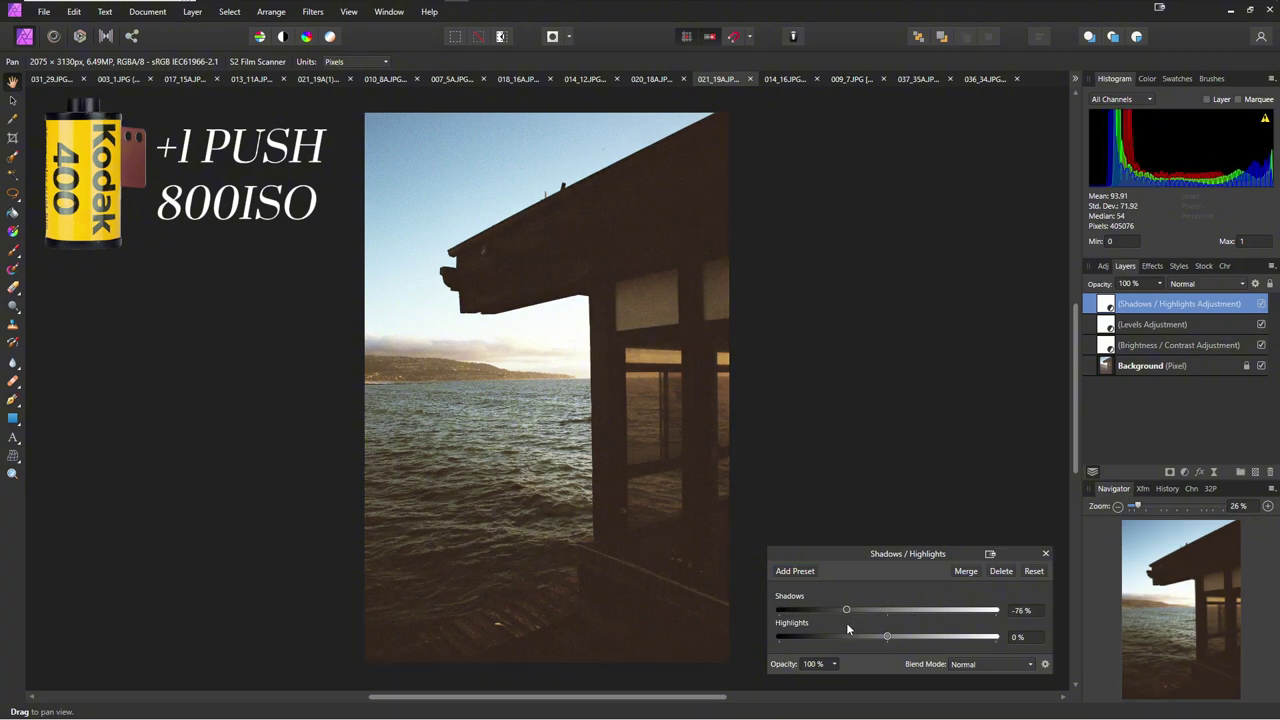
pyautogui.doubleClick(1148, 325)
pyautogui.moveTo(818, 521); pyautogui.dragTo(845, 521)
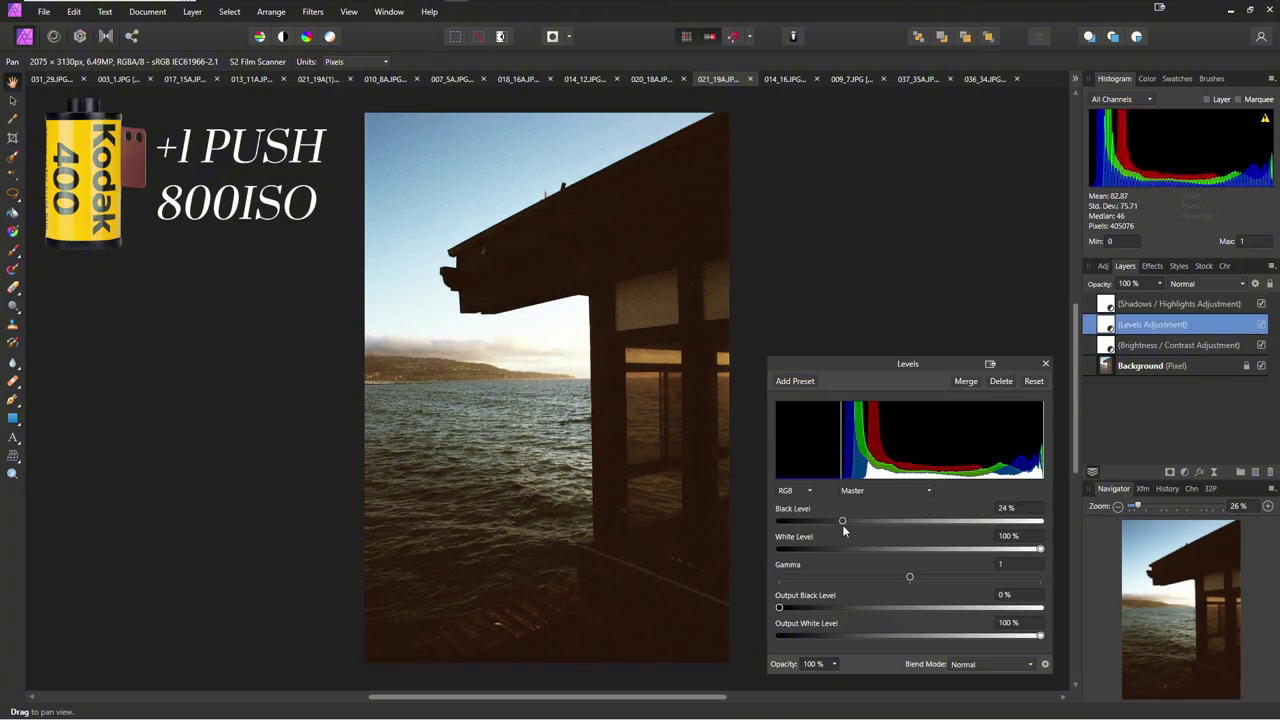
pyautogui.doubleClick(1107, 305)
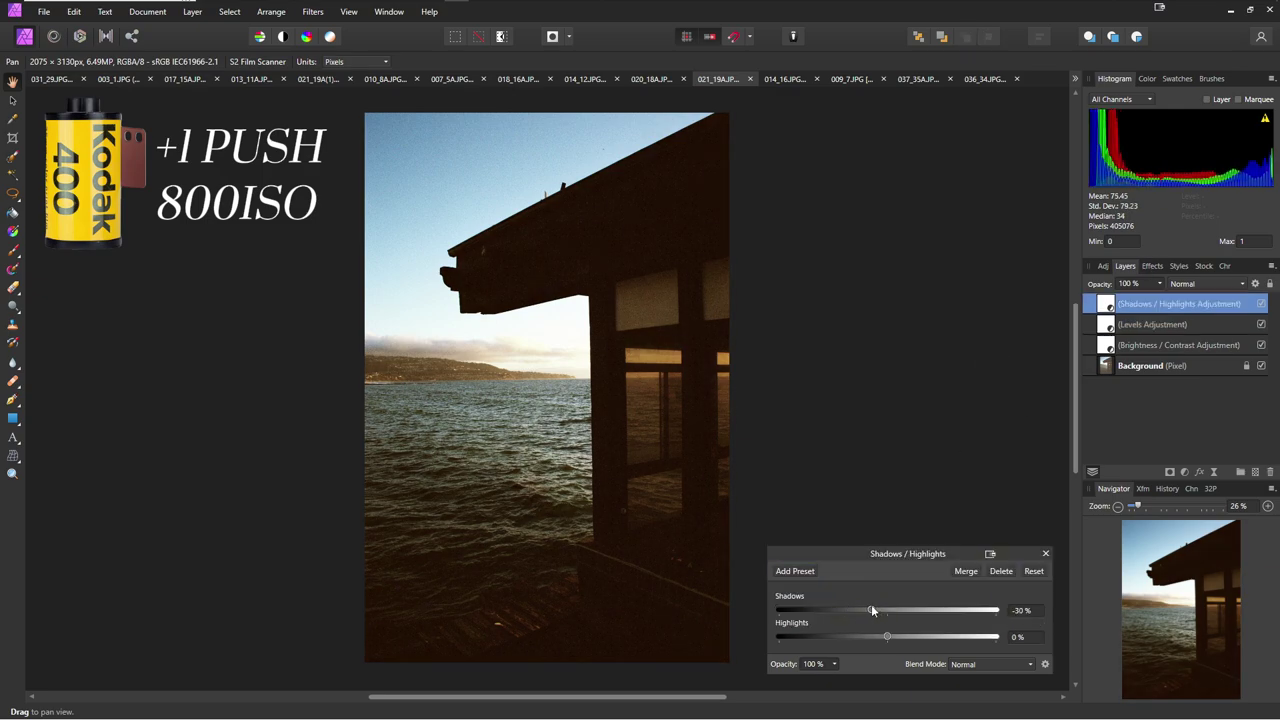
pyautogui.doubleClick(1107, 345)
pyautogui.moveTo(900, 593); pyautogui.dragTo(893, 593)
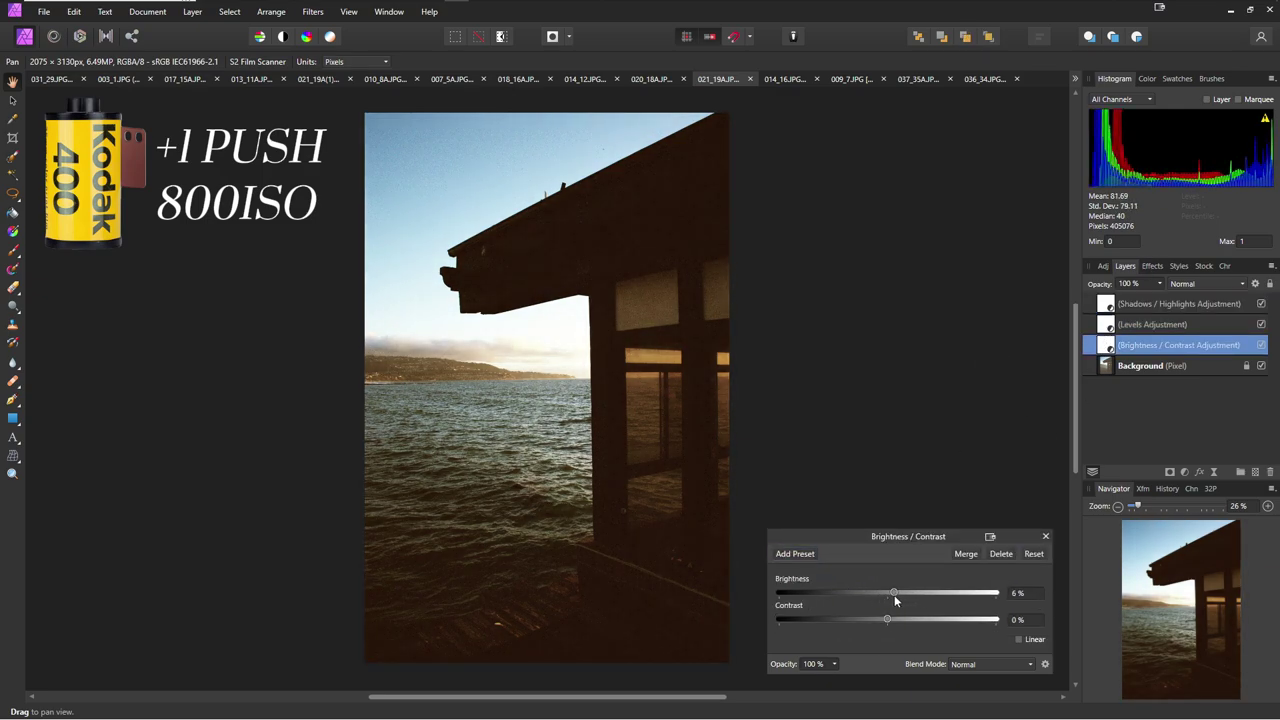
# - Fine-tune the black level, pull shadows to about −159%, and position the 5x7 crop box
pyautogui.doubleClick(1107, 325)
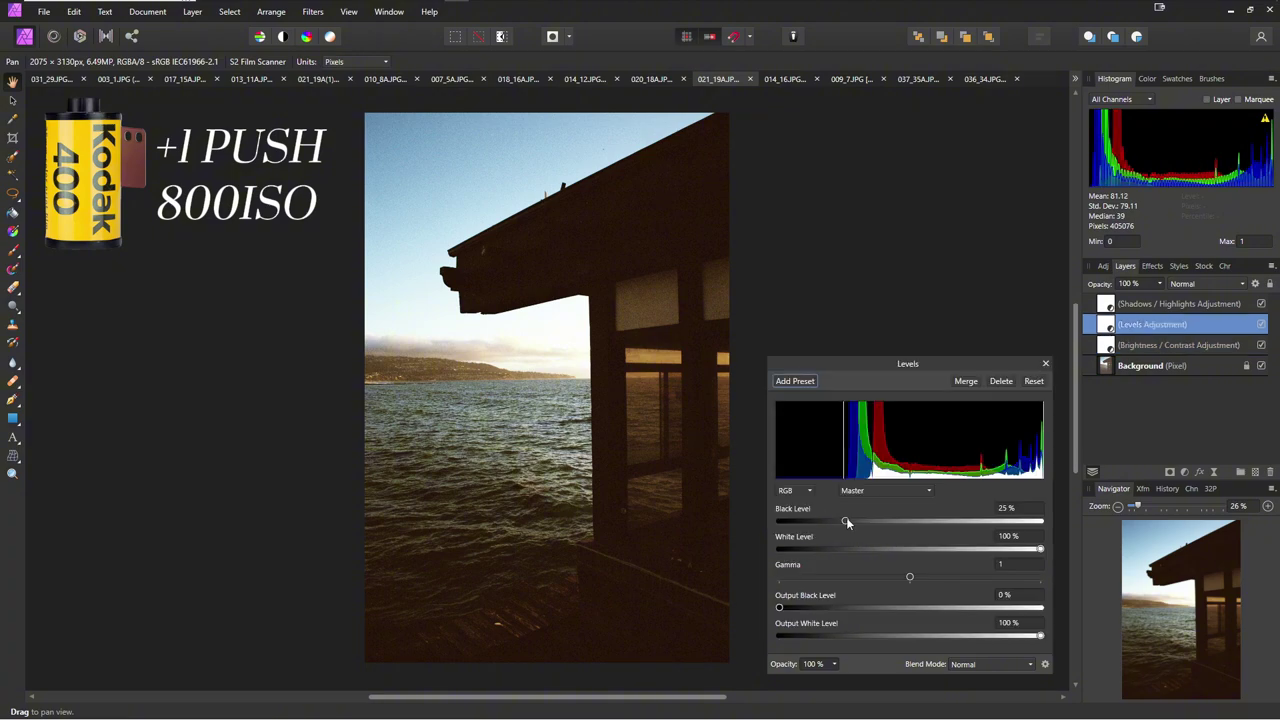
pyautogui.moveTo(845, 522); pyautogui.dragTo(833, 522)
pyautogui.doubleClick(1107, 305)
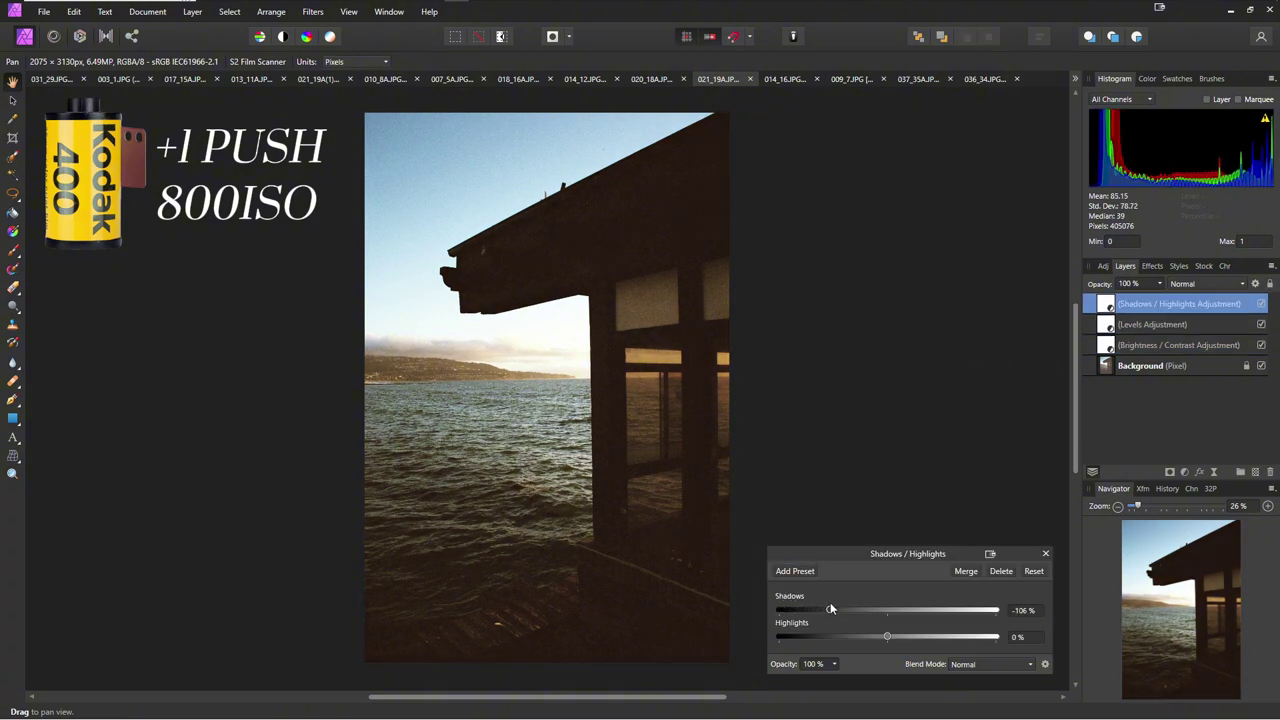
pyautogui.moveTo(801, 610); pyautogui.dragTo(802, 610)
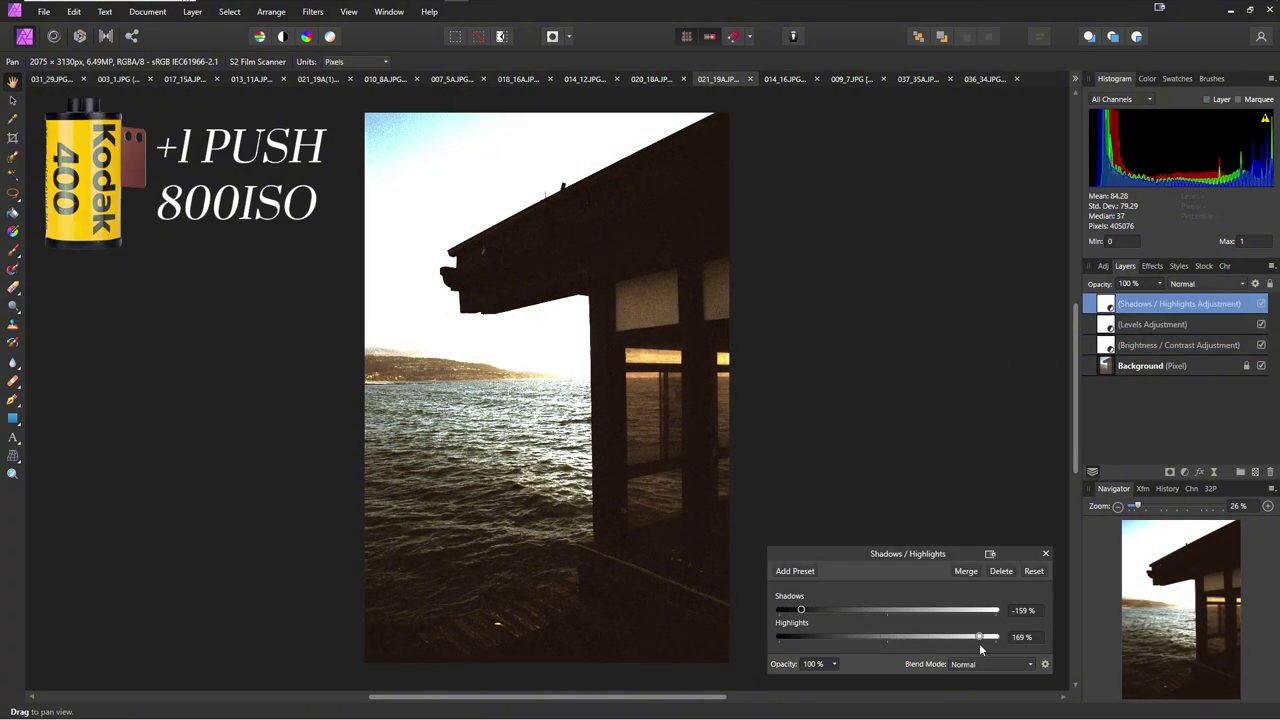
pyautogui.press('c')
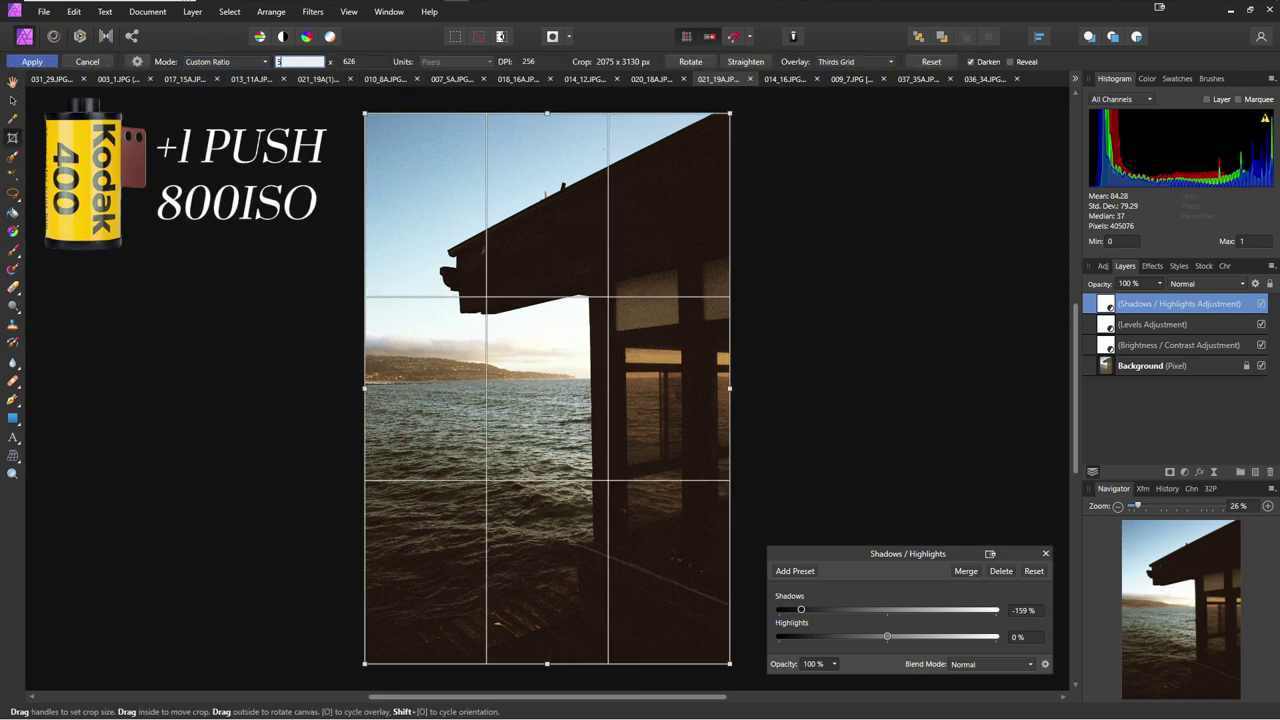
pyautogui.moveTo(735, 125); pyautogui.dragTo(743, 129)
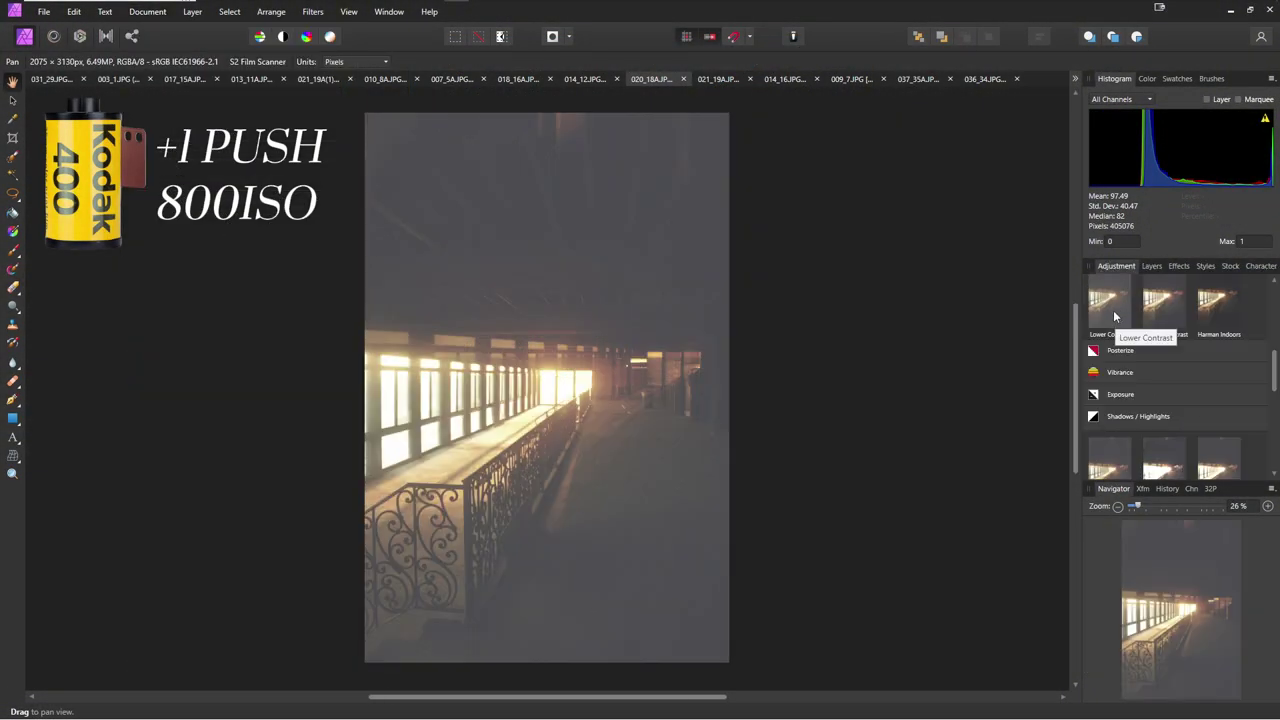
# - Raise the corridor photo's black level, set shadows to about −79% and brightness to 14%
pyautogui.click(1114, 316)
pyautogui.click(1114, 443)
pyautogui.moveTo(779, 521); pyautogui.dragTo(813, 521)
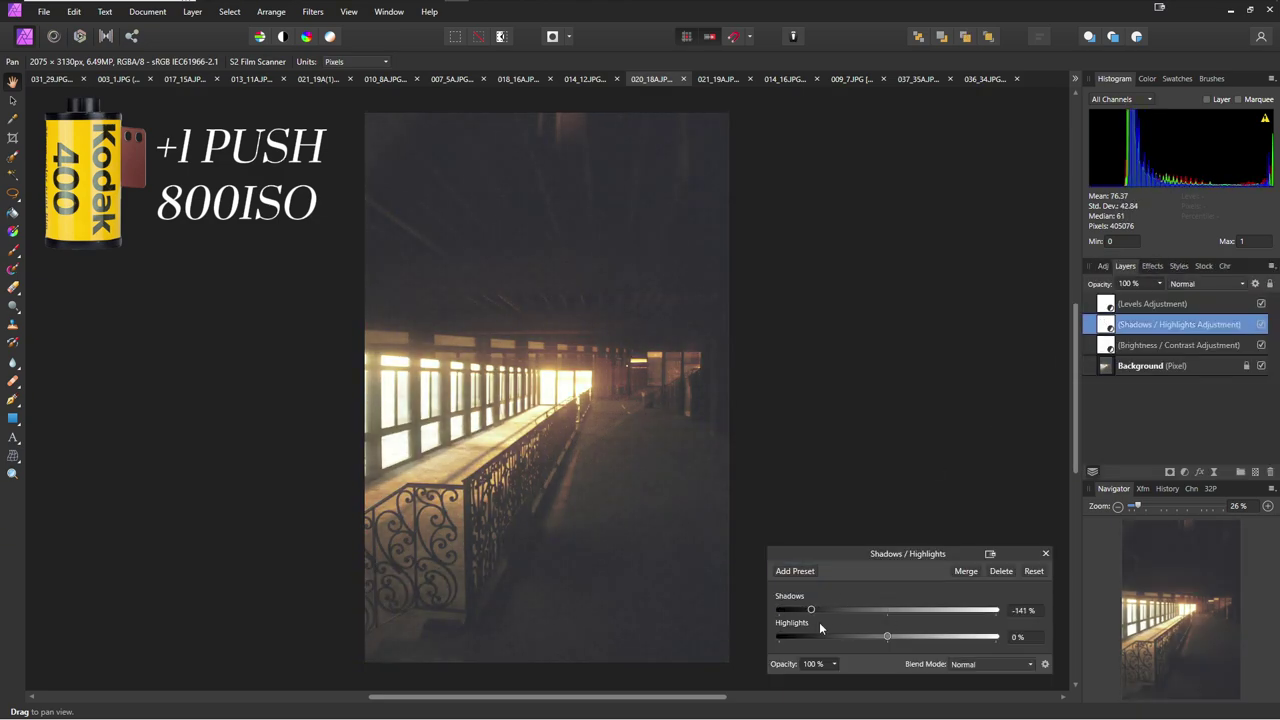
pyautogui.moveTo(840, 521); pyautogui.dragTo(852, 521)
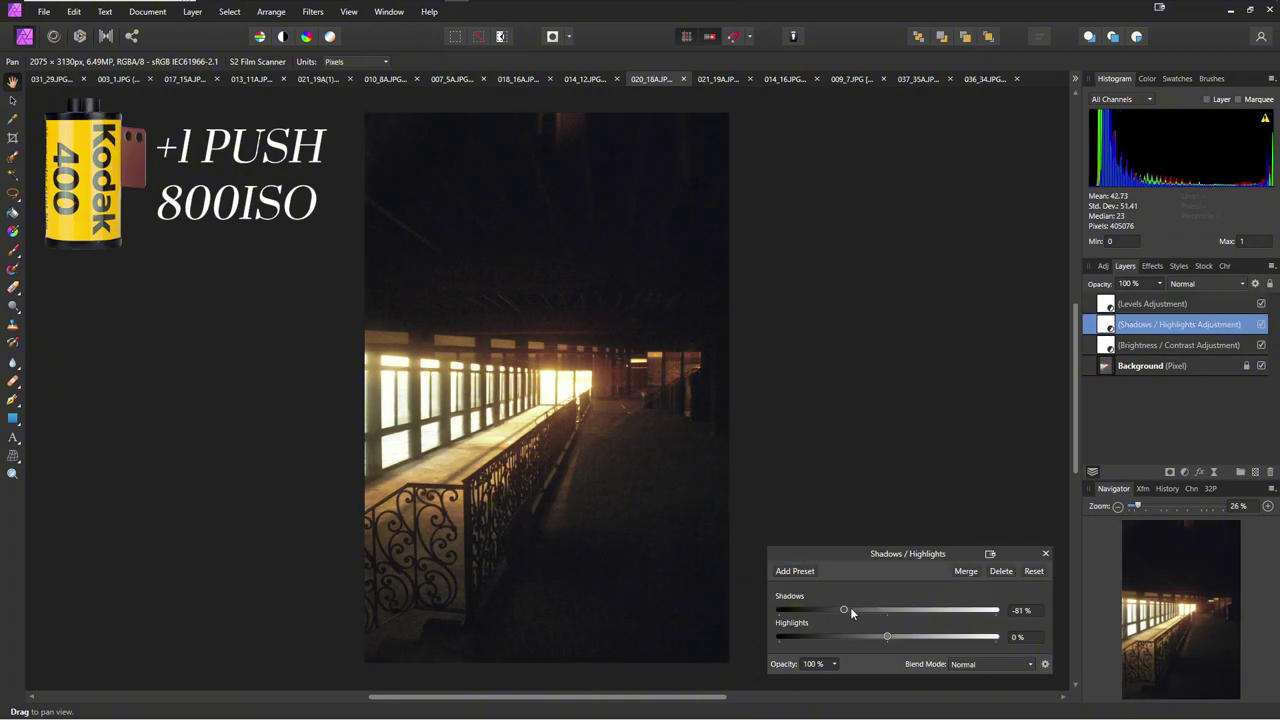
pyautogui.moveTo(843, 610); pyautogui.dragTo(846, 612)
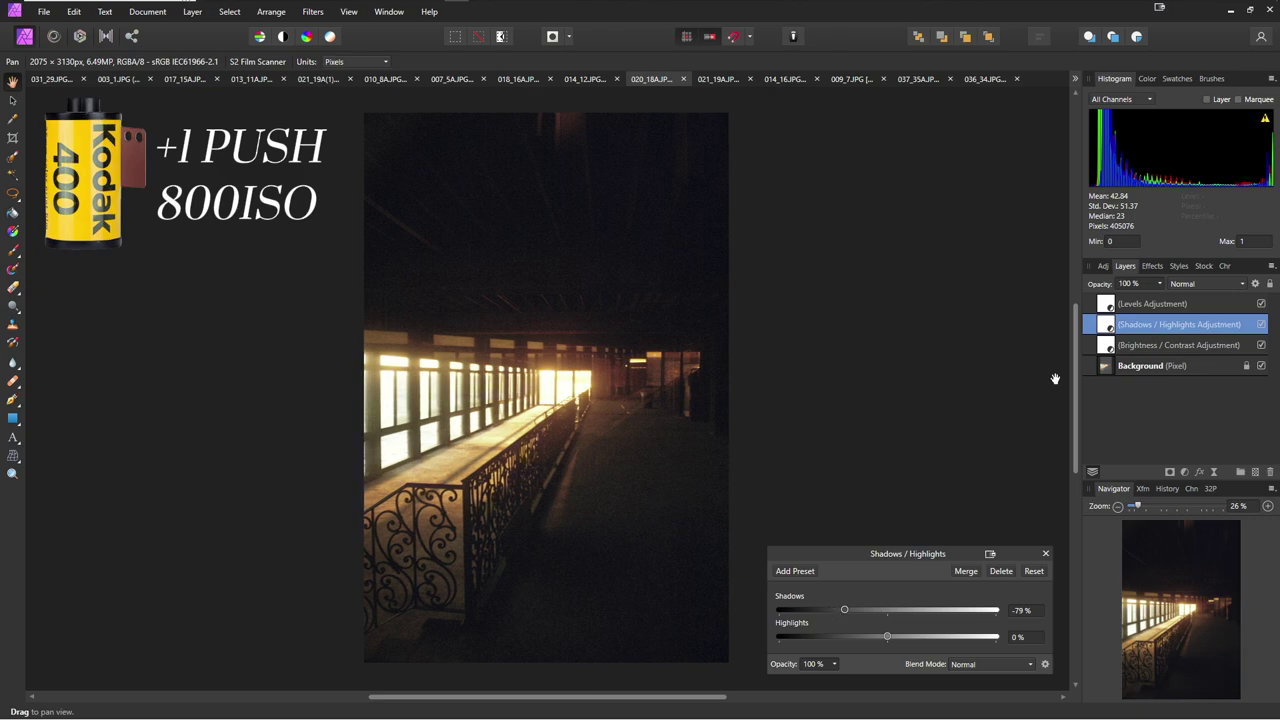
pyautogui.moveTo(851, 593); pyautogui.dragTo(903, 593)
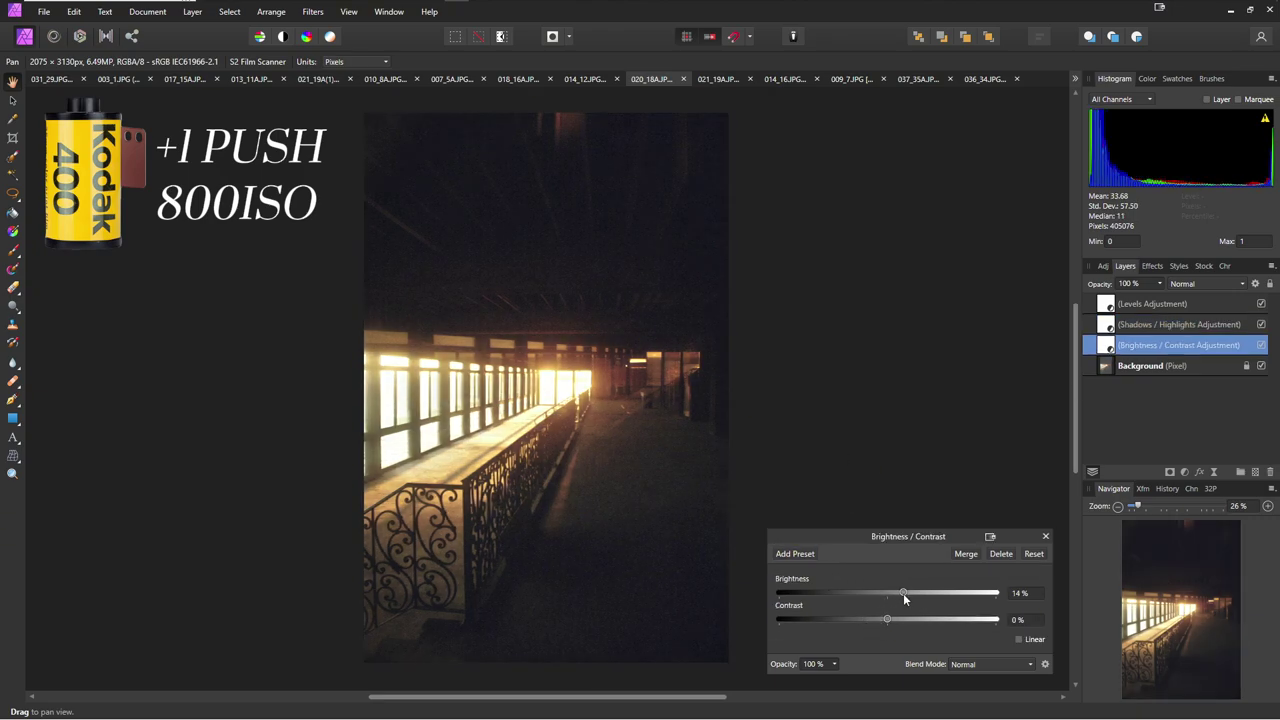
# - Set the Levels black level to 30% and the contrast to 13%
pyautogui.click(1105, 303)
pyautogui.moveTo(845, 521); pyautogui.dragTo(860, 521)
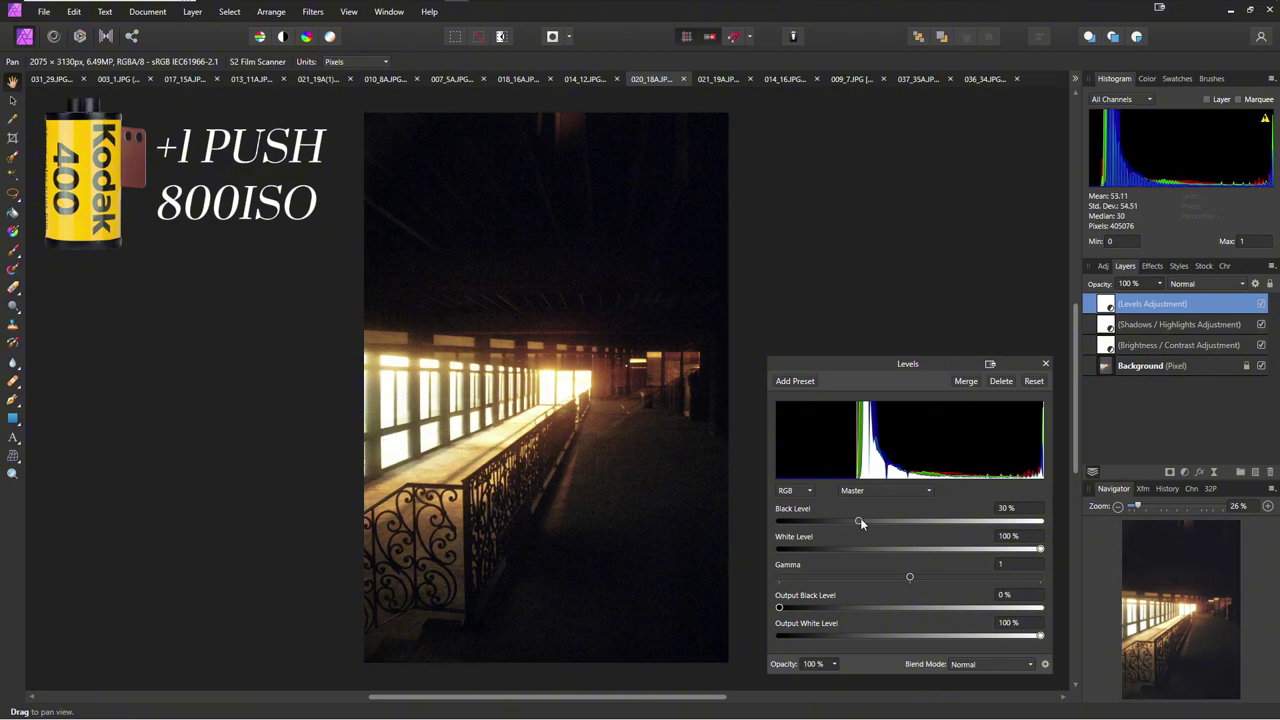
pyautogui.hotkey('alt', '[')
pyautogui.hotkey('alt', '[')
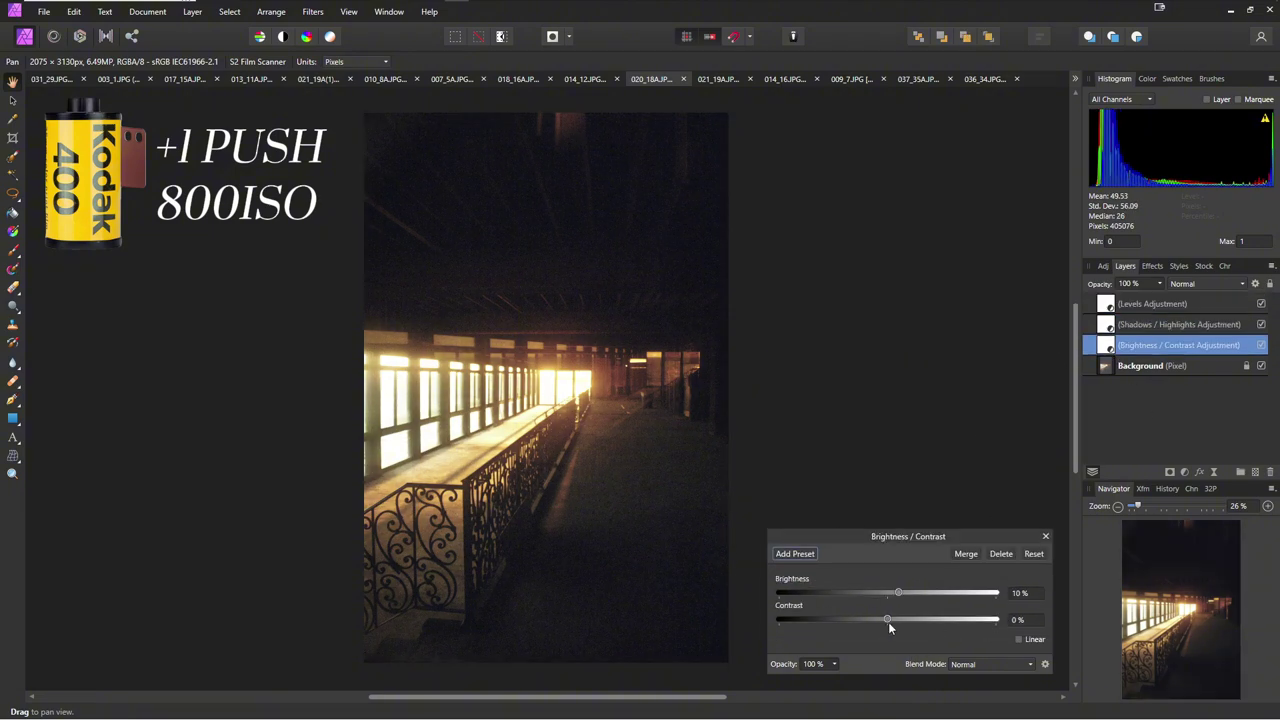
pyautogui.moveTo(888, 621); pyautogui.dragTo(901, 621)
pyautogui.hotkey('ctrl', 'z')
pyautogui.hotkey('ctrl', 'z')
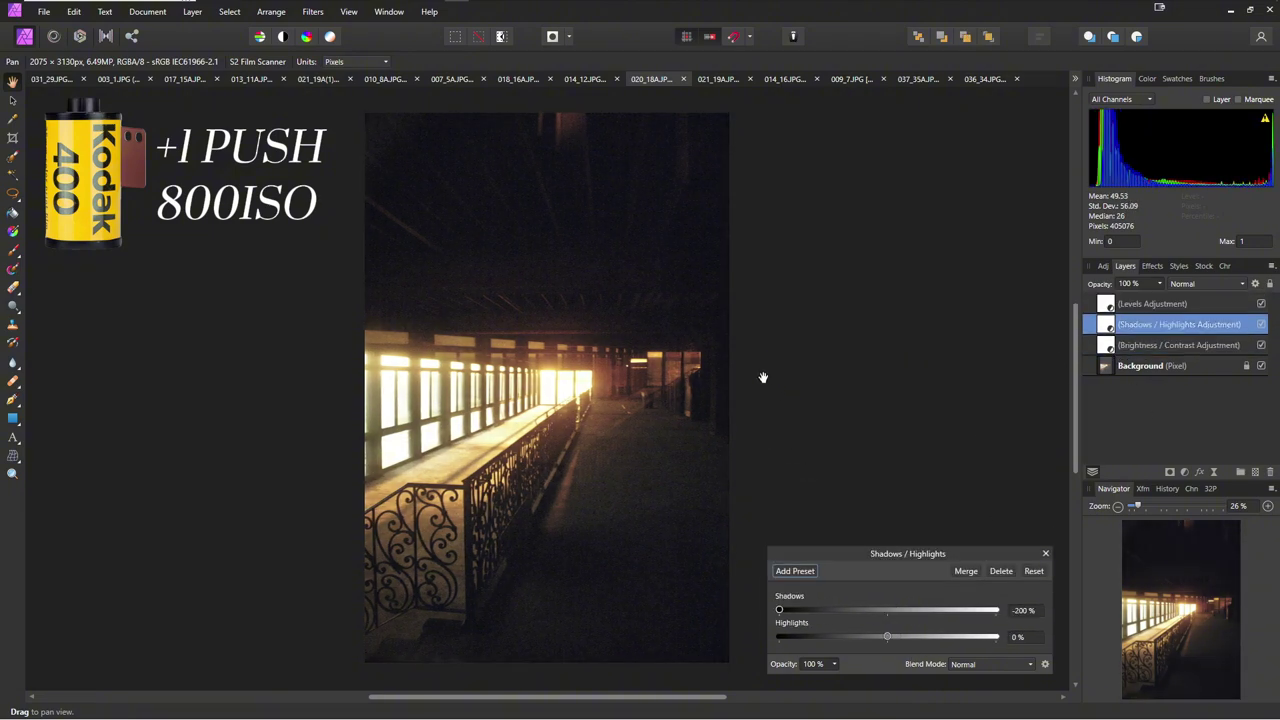
pyautogui.hotkey('ctrl', 'shift', 'z')
pyautogui.hotkey('ctrl', 'shift', 'z')
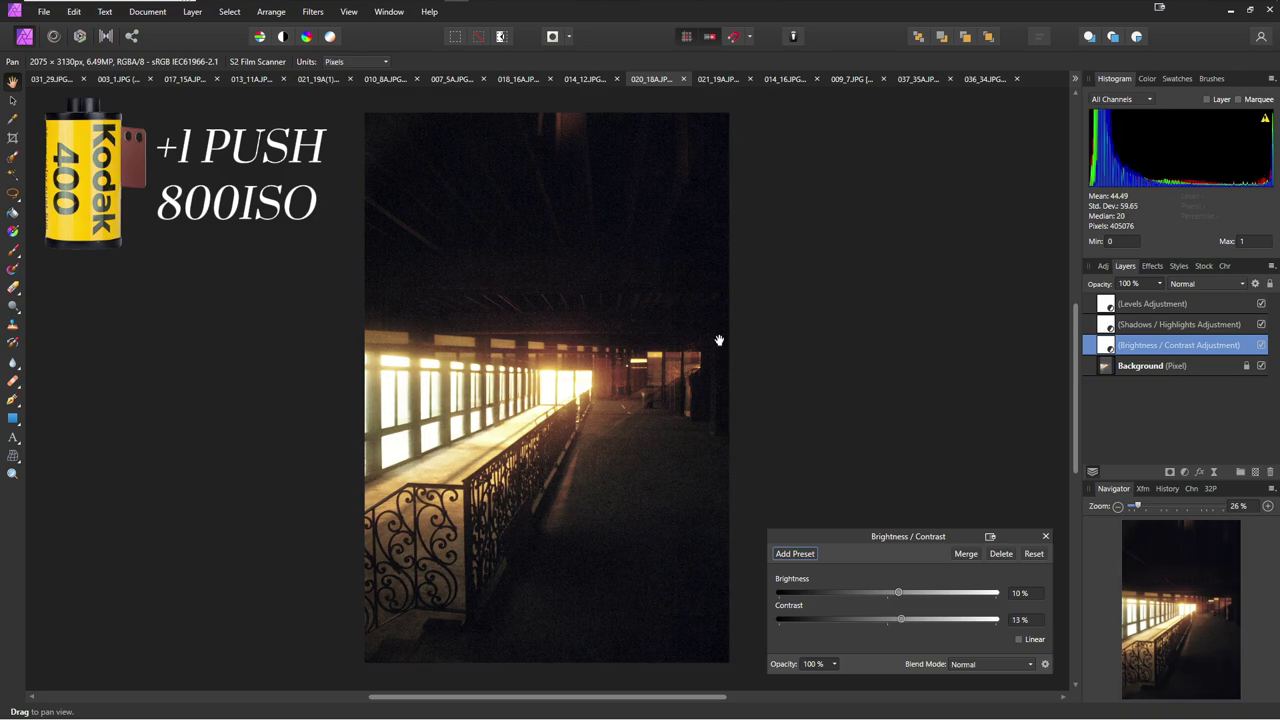
# - Crop the corridor photo with a custom ratio, then rotate the next photo to portrait
pyautogui.press('c')
pyautogui.click(225, 61)
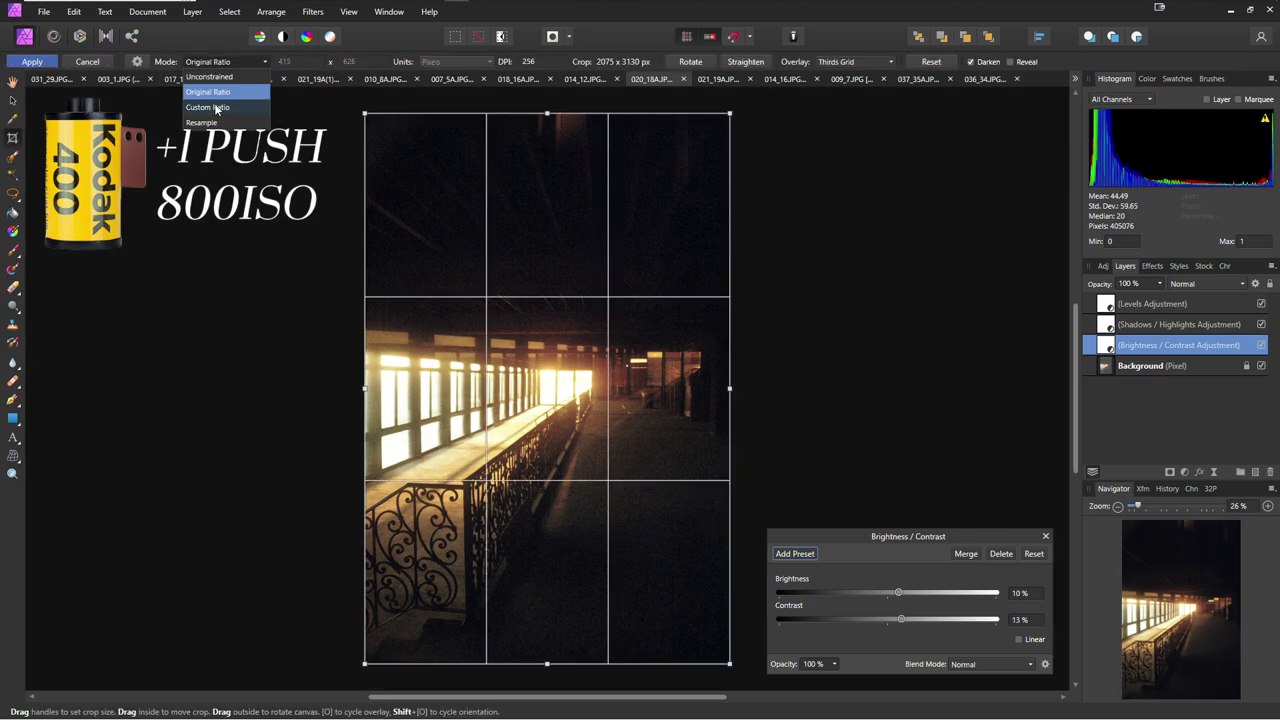
pyautogui.click(246, 106)
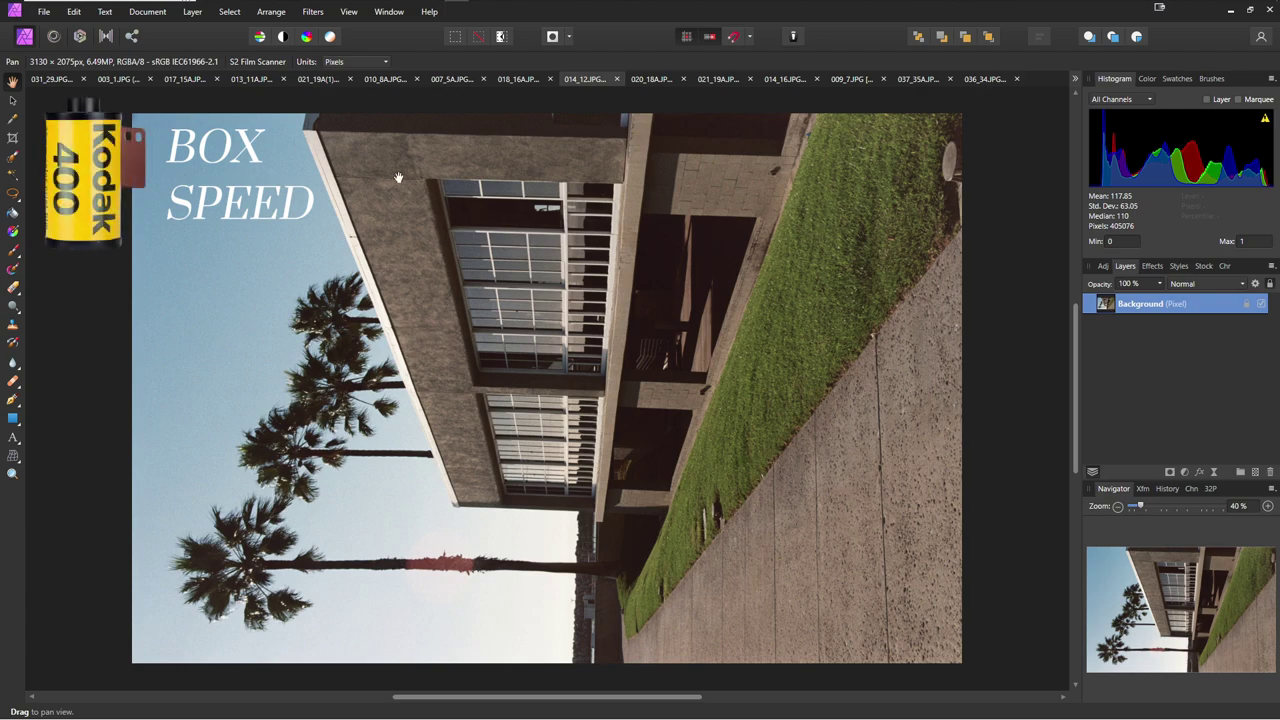
pyautogui.click(147, 11)
pyautogui.click(181, 192)
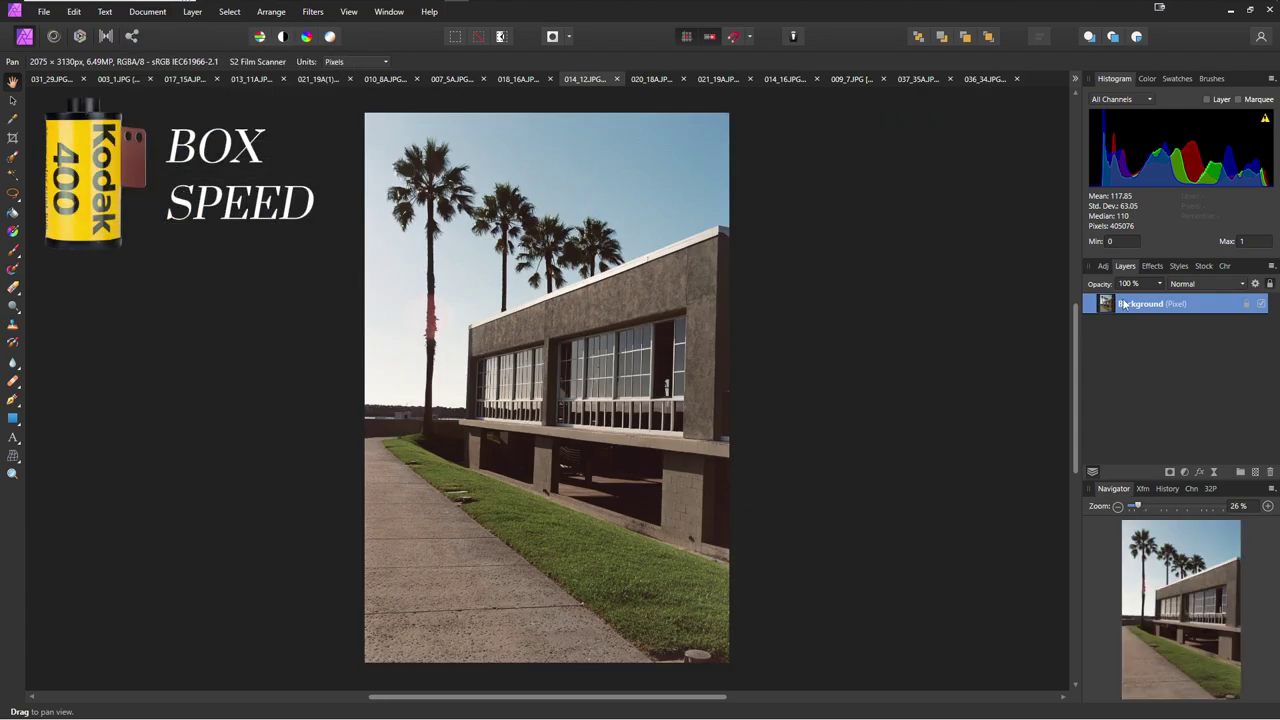
# - Add a Levels layer with a slight black-level lift, reset shadows to 0%, brighten to 26%
pyautogui.click(1102, 265)
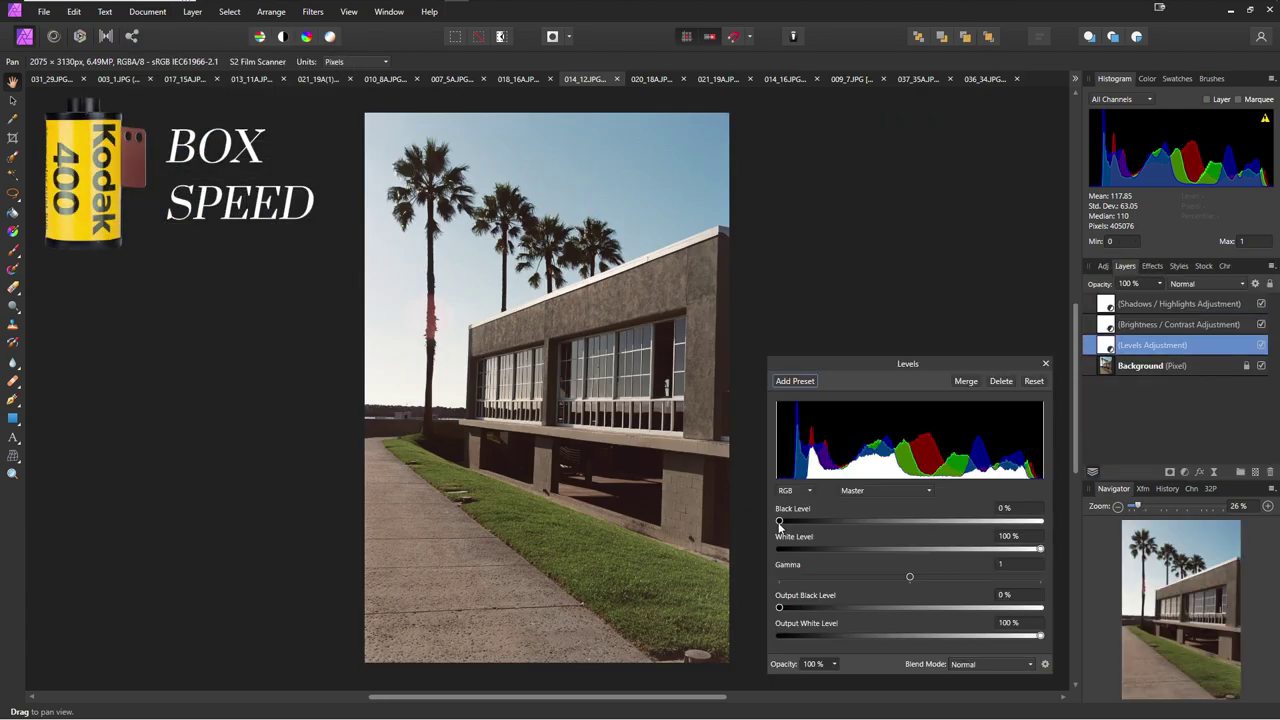
pyautogui.moveTo(779, 522); pyautogui.dragTo(789, 525)
pyautogui.doubleClick(1105, 303)
pyautogui.moveTo(873, 610); pyautogui.dragTo(887, 610)
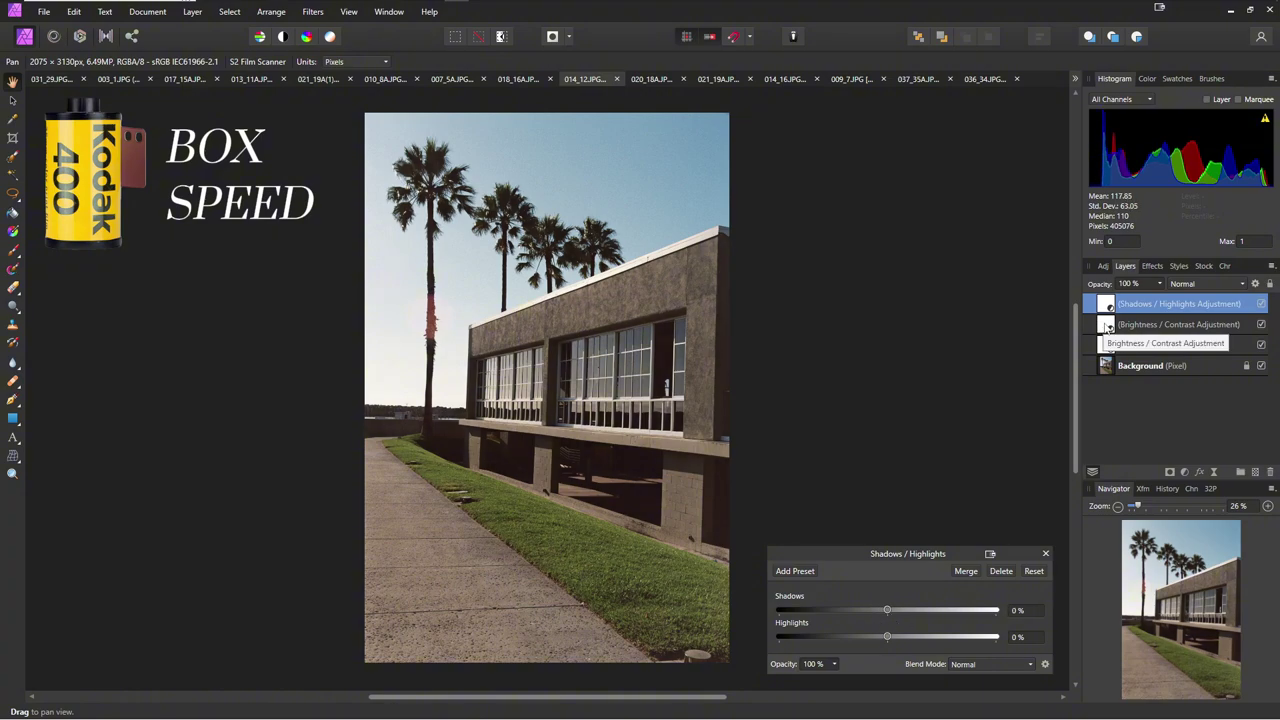
pyautogui.doubleClick(1105, 324)
pyautogui.moveTo(887, 593); pyautogui.dragTo(914, 594)
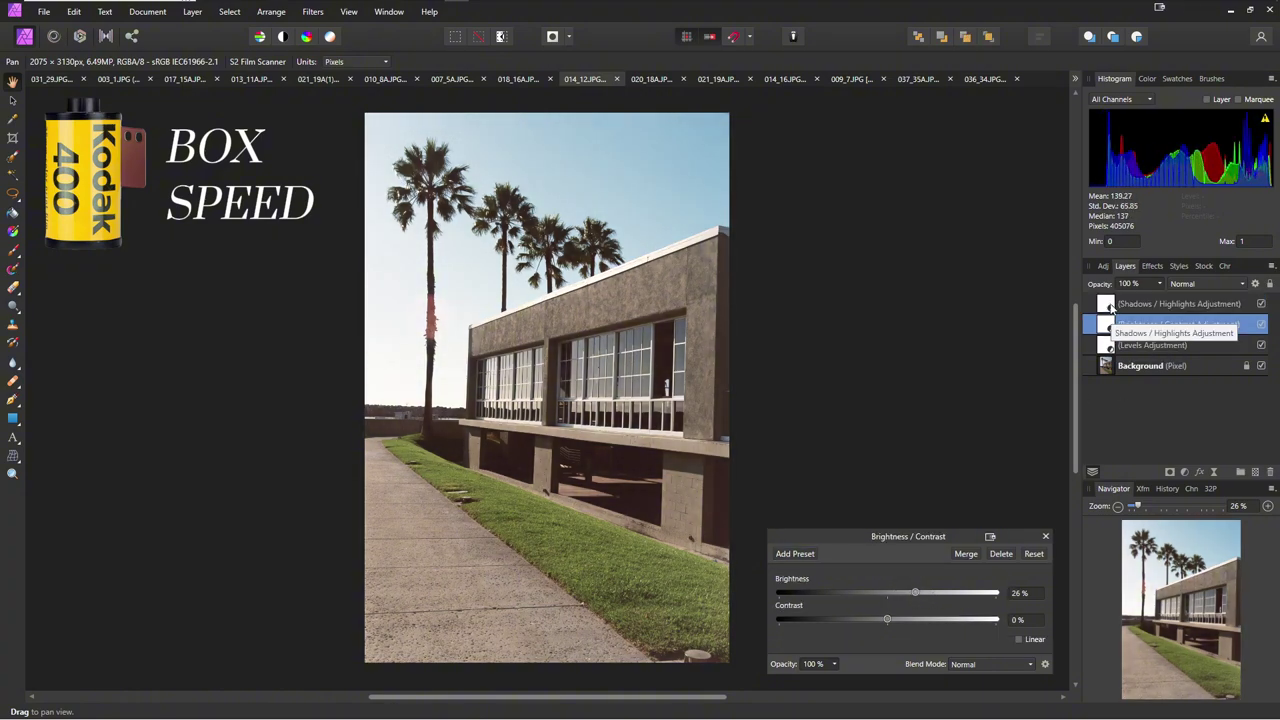
pyautogui.moveTo(779, 522); pyautogui.dragTo(788, 527)
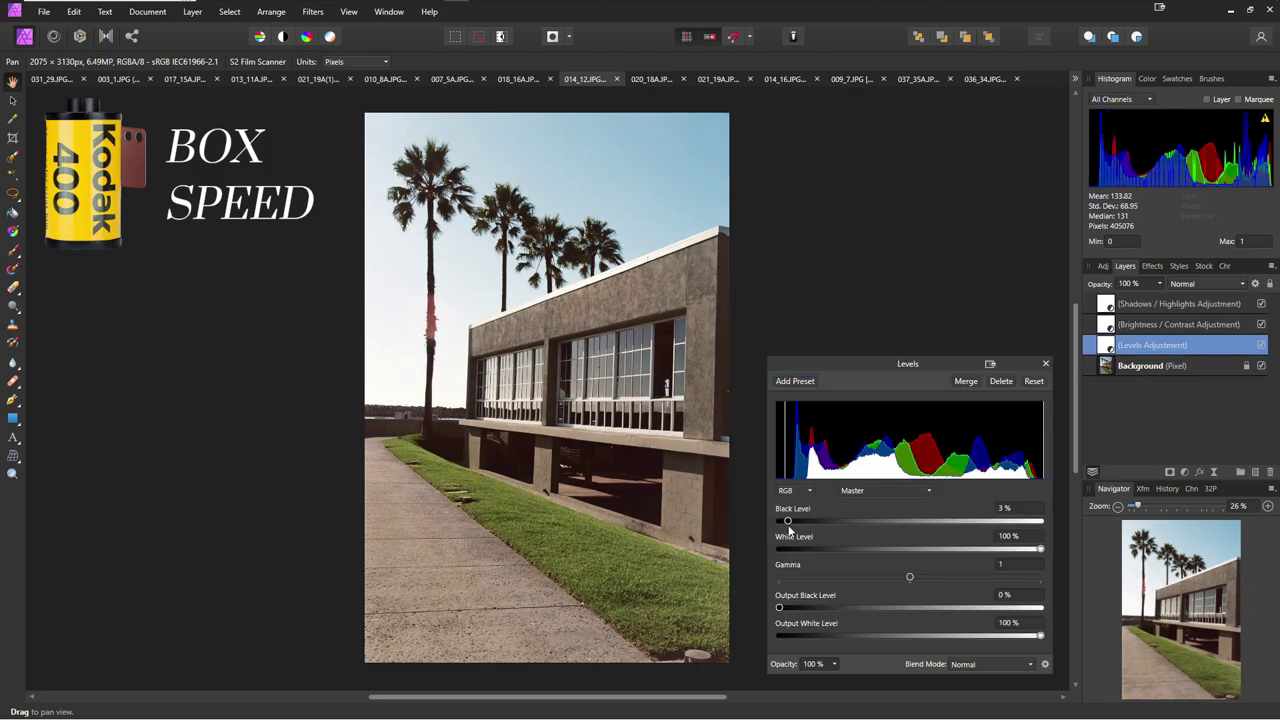
# - Crop the palm-tree photo to 5x7, trimming the bottom and sides
pyautogui.press('c')
pyautogui.click(225, 61)
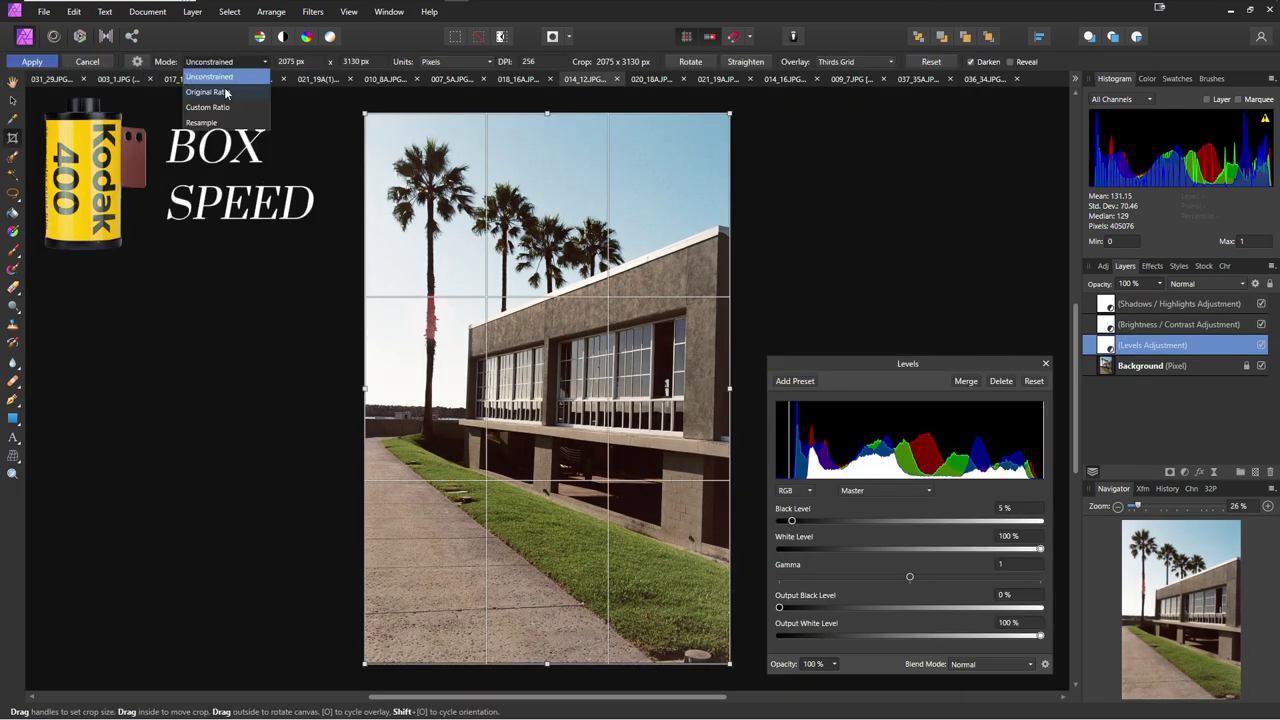
pyautogui.click(215, 108)
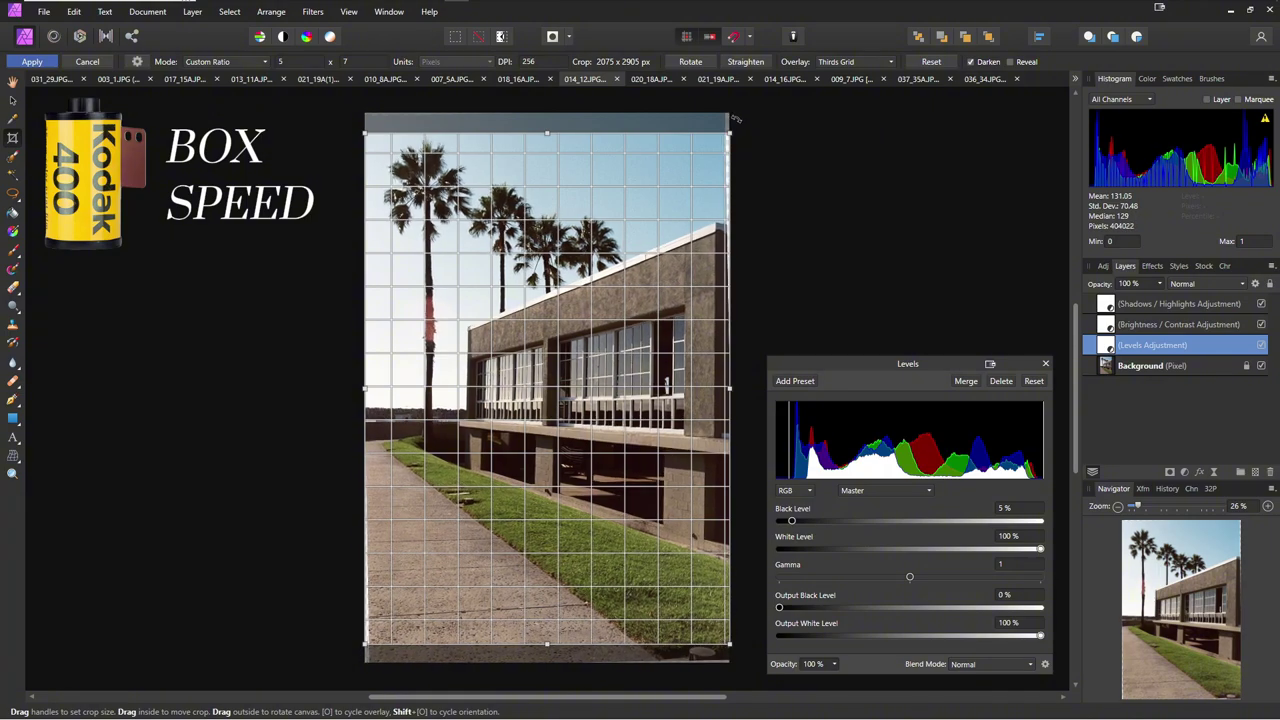
pyautogui.moveTo(735, 120); pyautogui.dragTo(731, 121)
pyautogui.moveTo(547, 644); pyautogui.dragTo(547, 631)
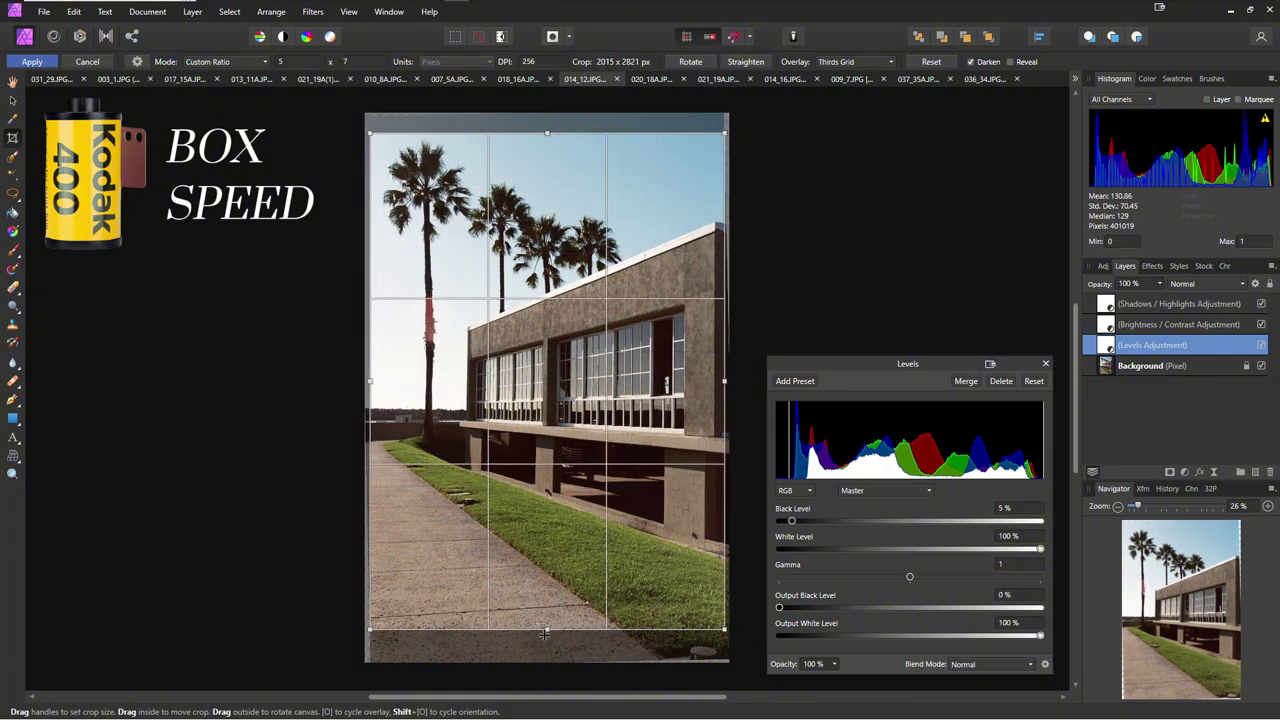
pyautogui.press('Return')
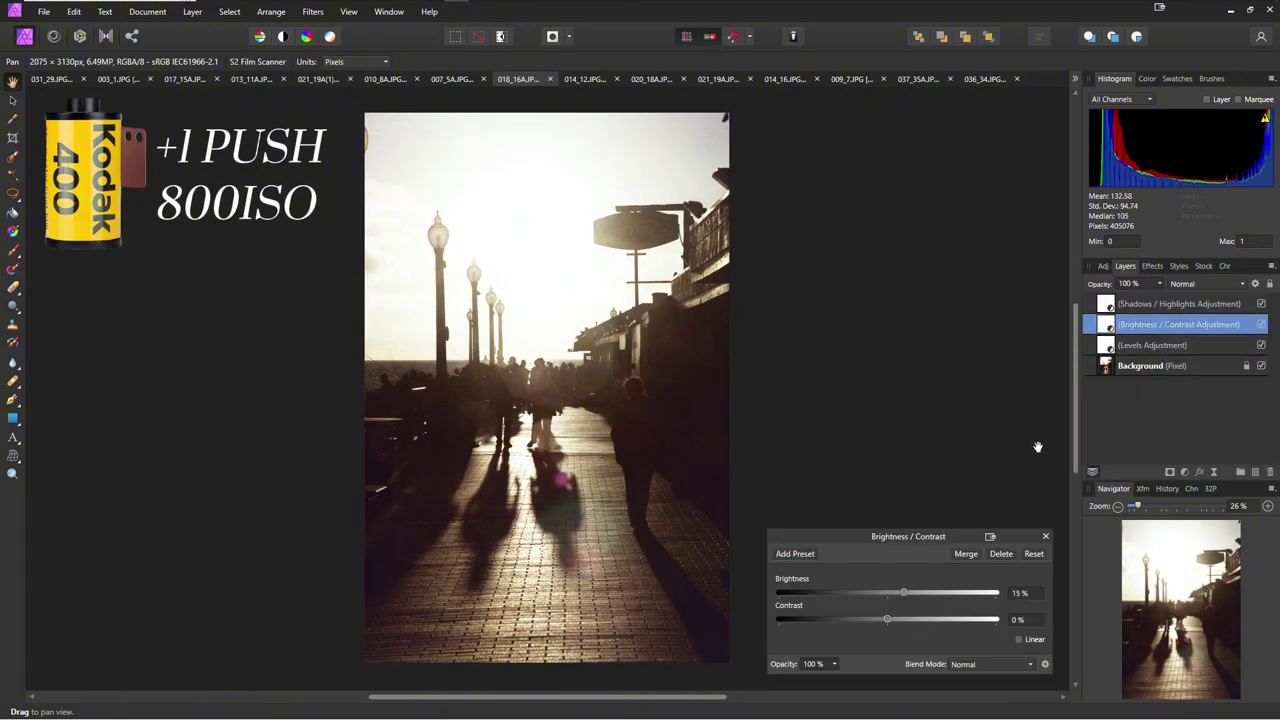
# - Deepen the boardwalk shadows to −23% and place a custom 5 x 7 crop box slightly higher
pyautogui.moveTo(886, 609); pyautogui.dragTo(875, 610)
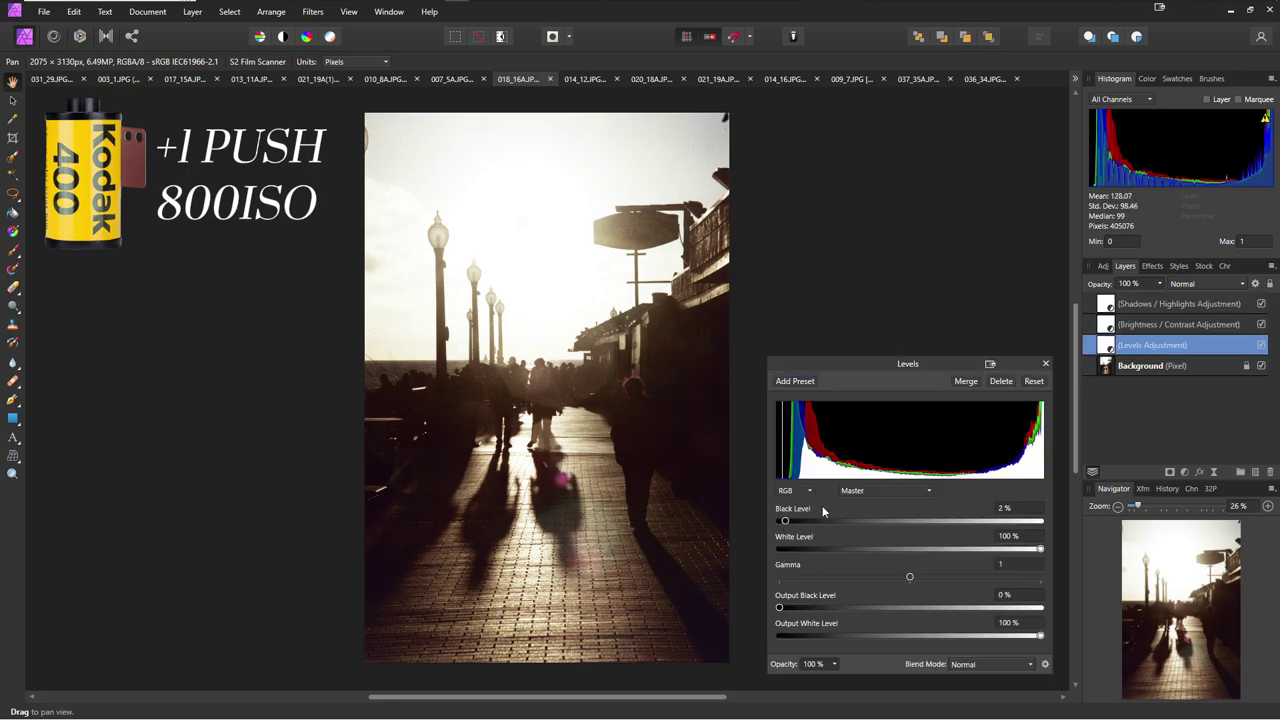
pyautogui.click(1045, 363)
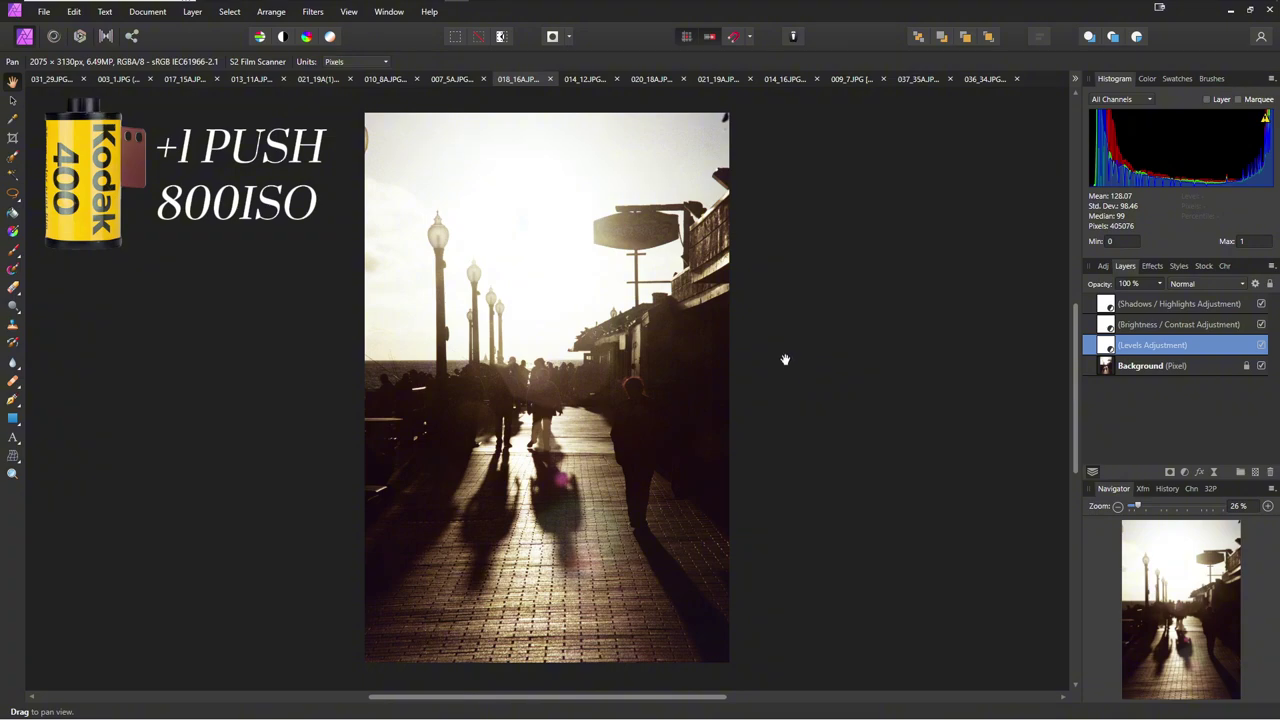
pyautogui.press('c')
pyautogui.click(225, 61)
pyautogui.click(215, 110)
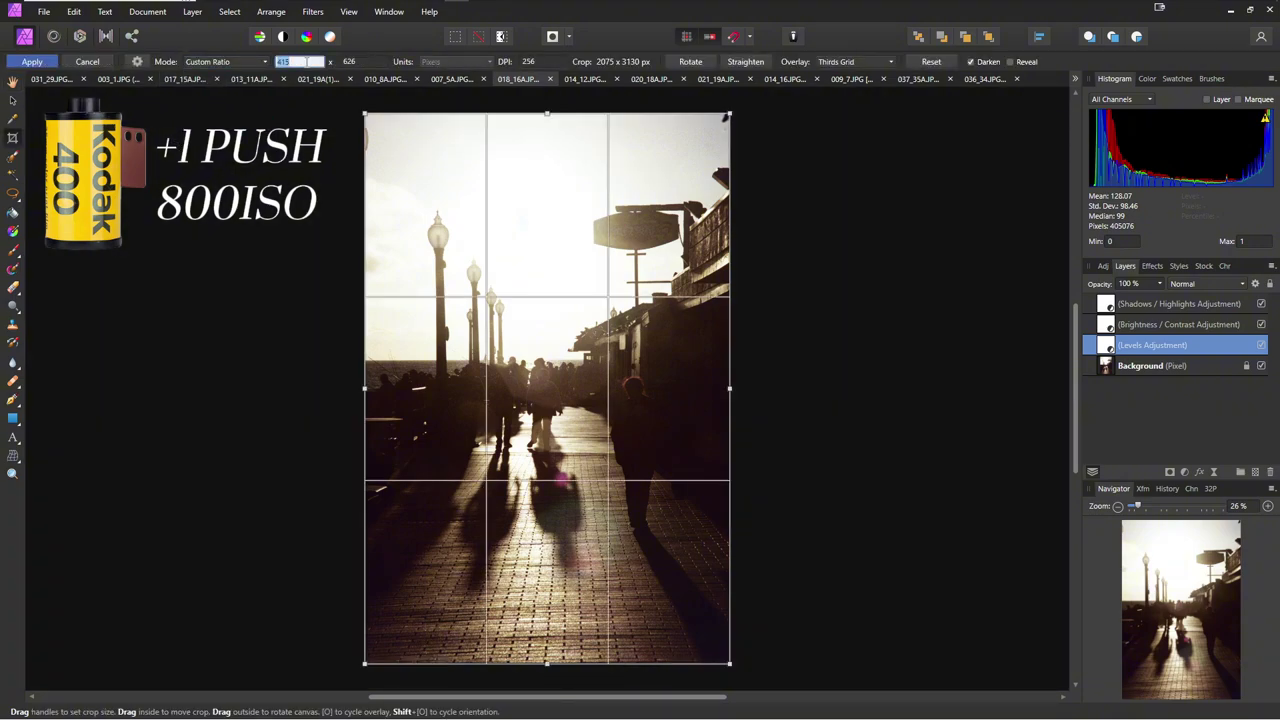
pyautogui.moveTo(543, 235); pyautogui.dragTo(541, 218)
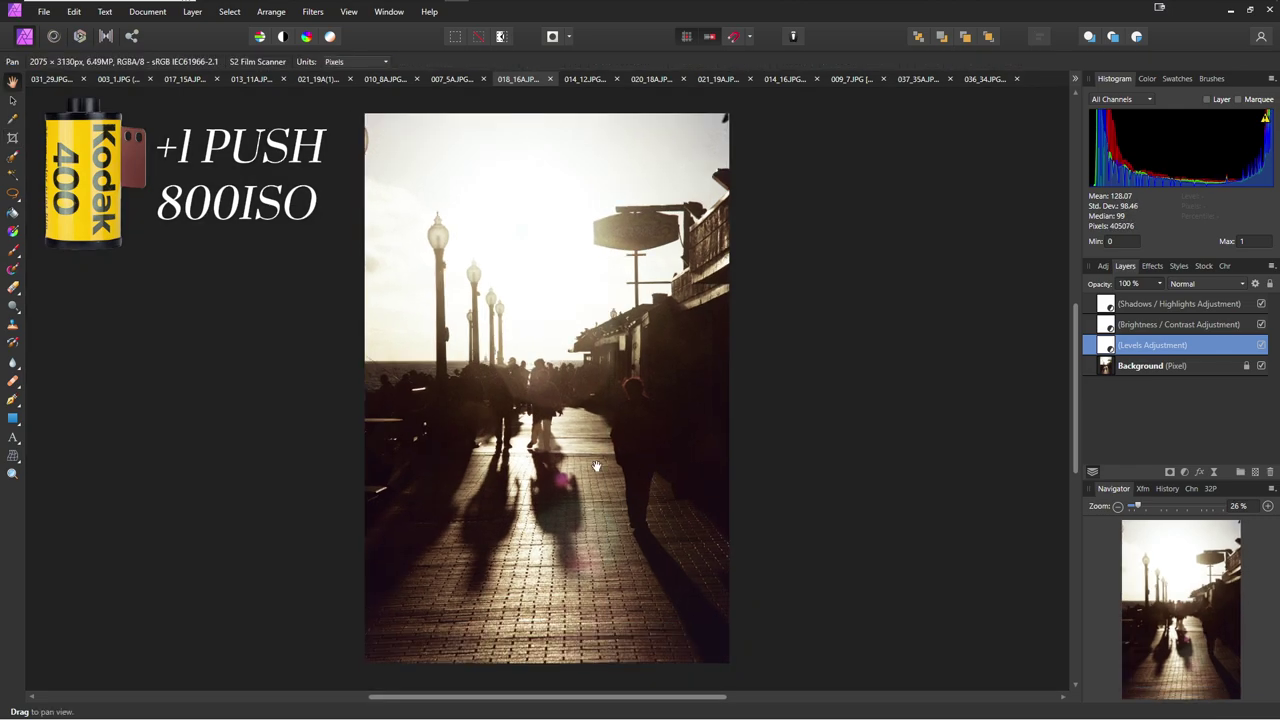
# - Re-enter the 5 x 7 custom ratio and apply the crop
pyautogui.click(225, 61)
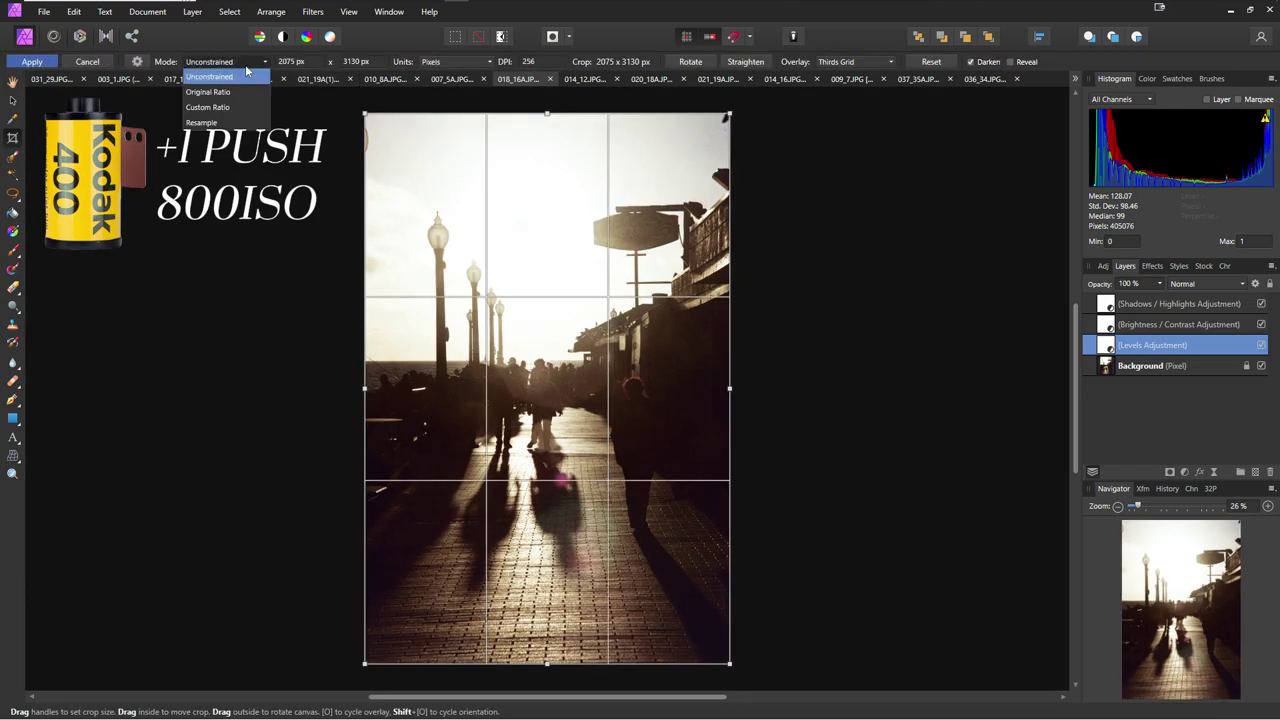
pyautogui.click(215, 110)
pyautogui.write('7')
pyautogui.press('Return')
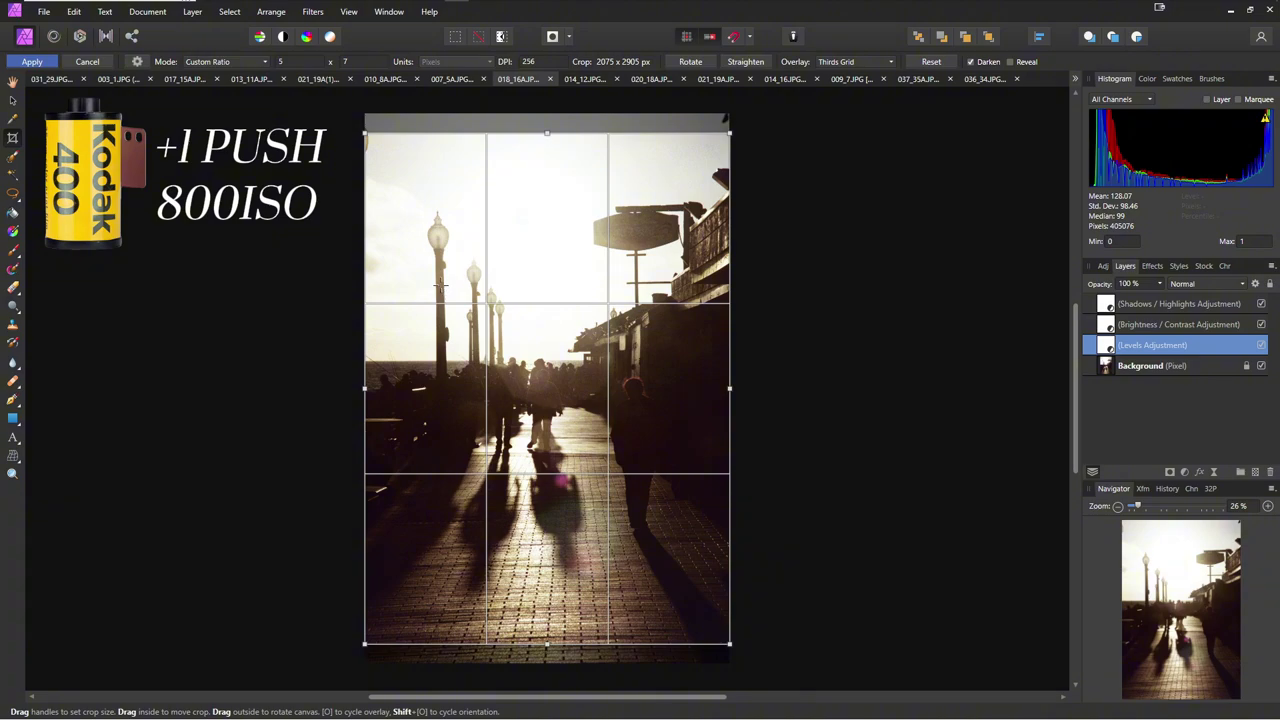
pyautogui.click(32, 61)
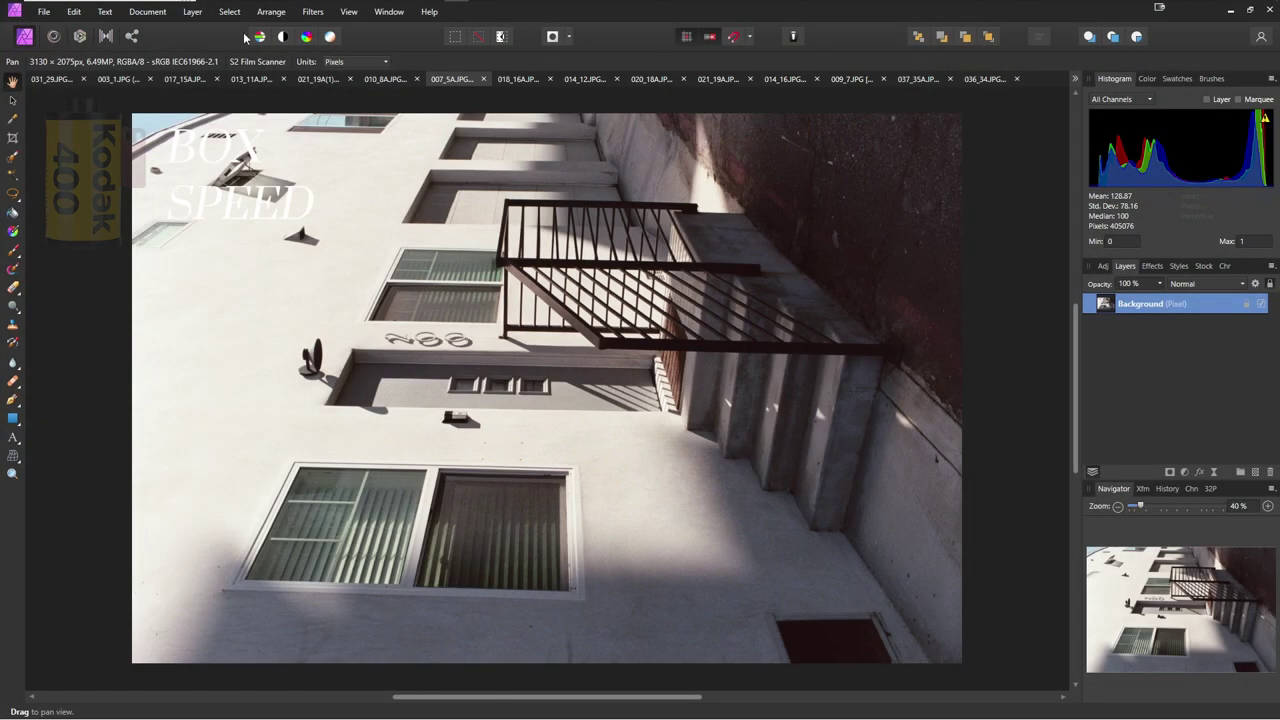
# - Rotate the alley photo upright, add Brightness/Contrast, and set Levels black level to 3%
pyautogui.click(147, 11)
pyautogui.click(185, 322)
pyautogui.click(1103, 266)
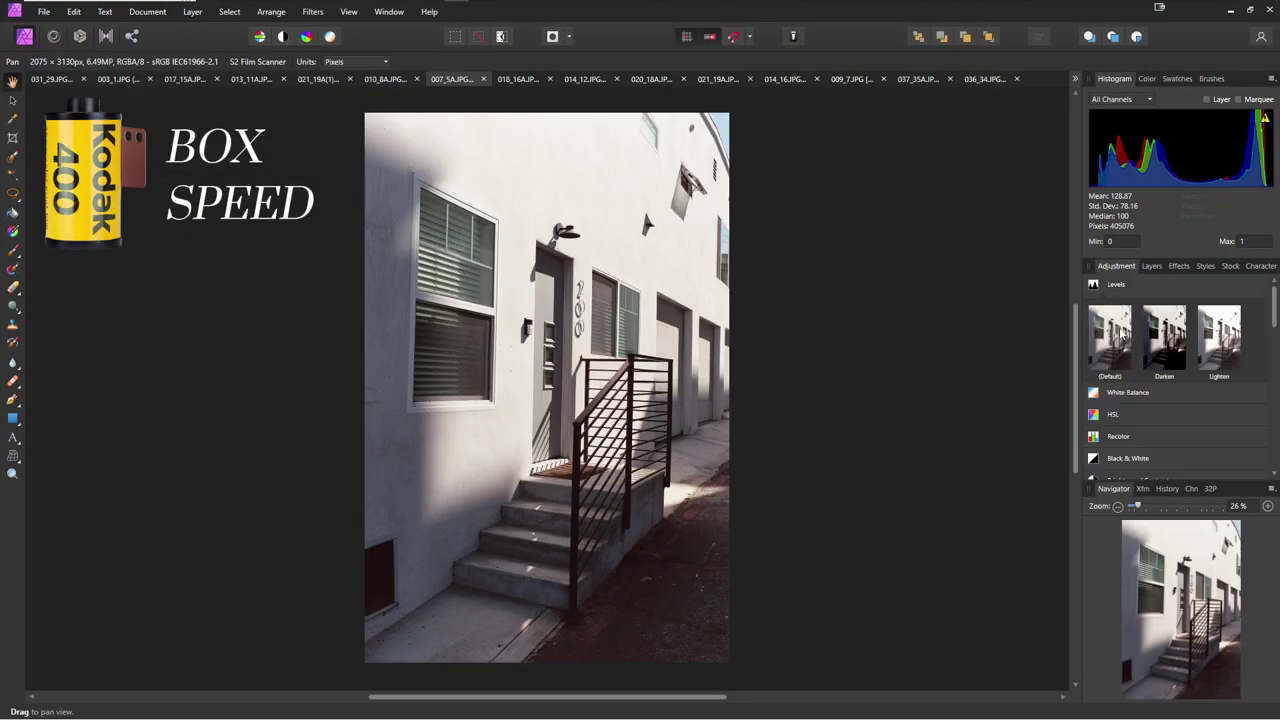
pyautogui.click(1128, 392)
pyautogui.click(1152, 266)
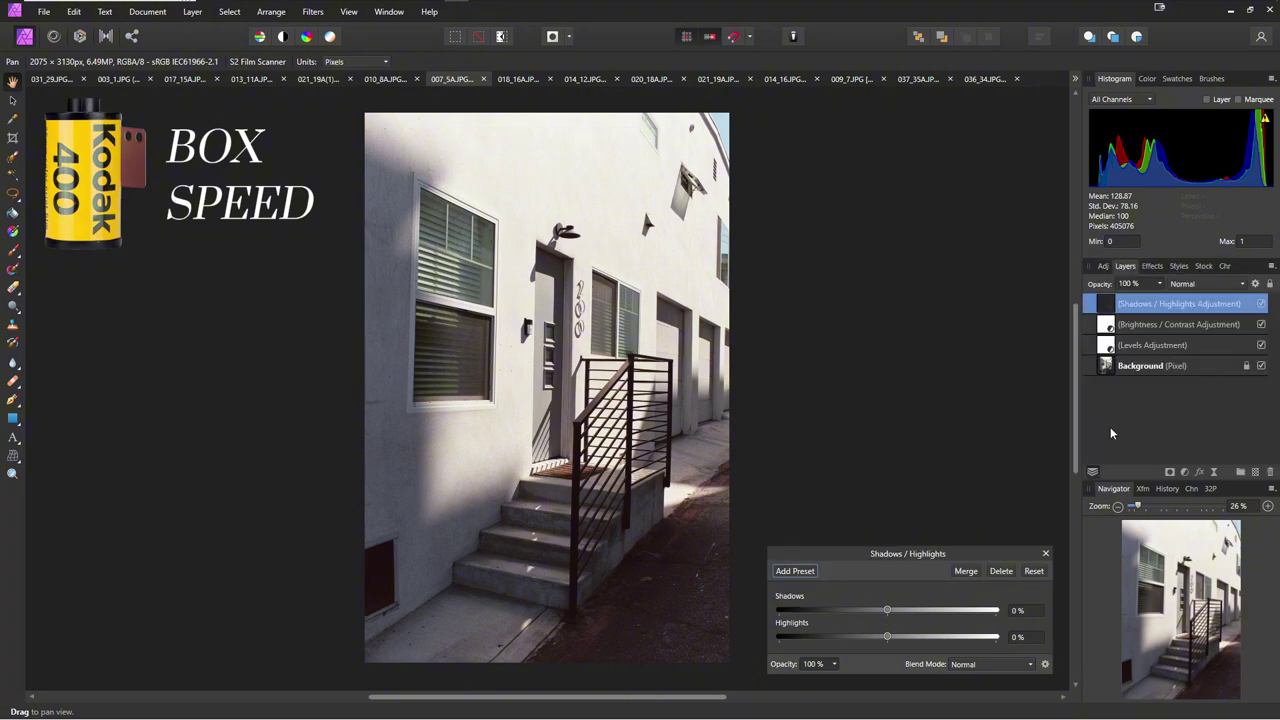
pyautogui.moveTo(787, 524); pyautogui.dragTo(789, 524)
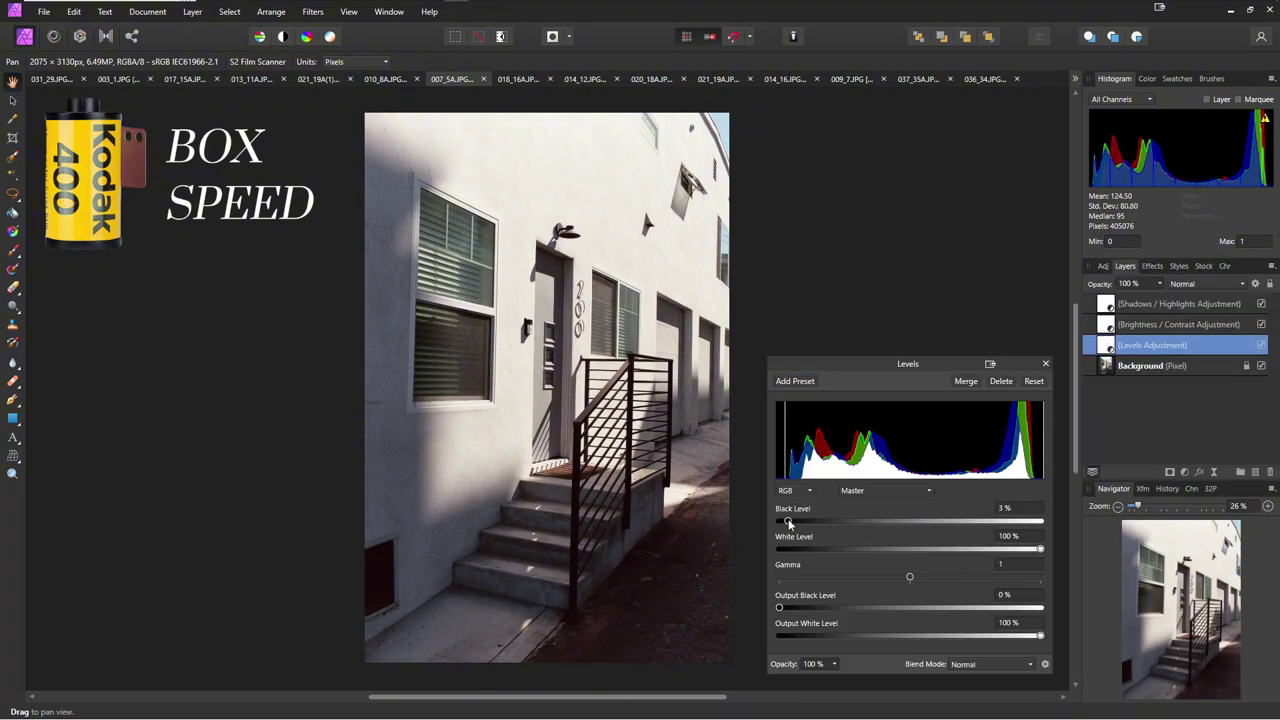
# - Brighten the photo to about 10% and select the Shadows/Highlights adjustment
pyautogui.click(1045, 363)
pyautogui.doubleClick(1106, 324)
pyautogui.moveTo(887, 593)
pyautogui.mouseDown()
pyautogui.moveTo(899, 594)
pyautogui.moveTo(880, 610)
pyautogui.mouseUp()
pyautogui.click(1045, 536)
pyautogui.doubleClick(1106, 303)
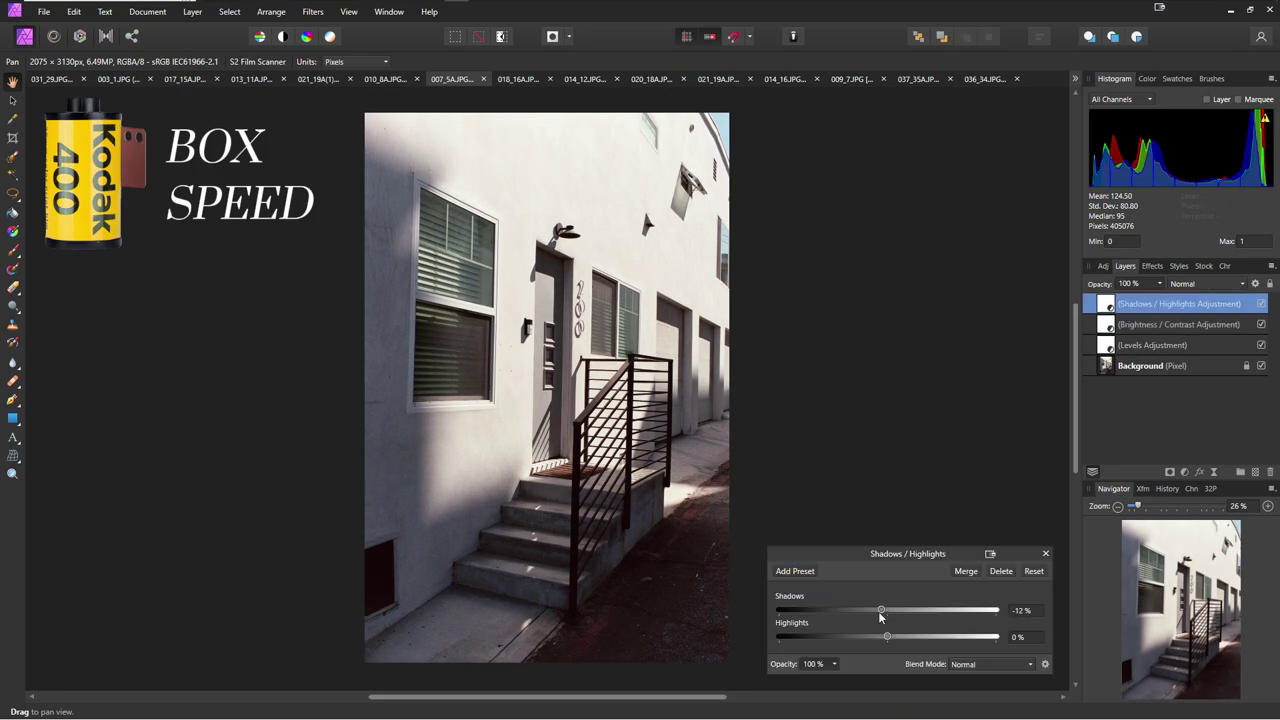
# - Straighten the photo and tighten the 5x7 crop, then apply the push-processing preset
pyautogui.press('c')
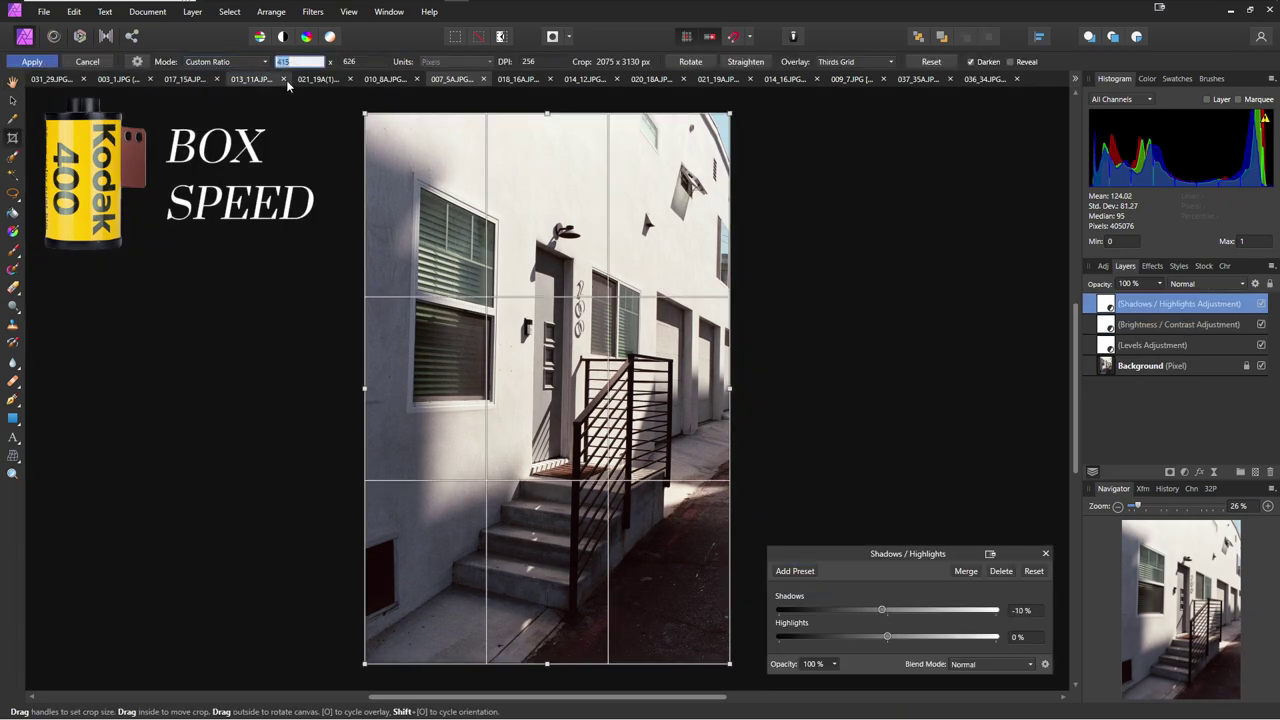
pyautogui.moveTo(761, 639); pyautogui.dragTo(745, 655)
pyautogui.moveTo(563, 211); pyautogui.dragTo(563, 233)
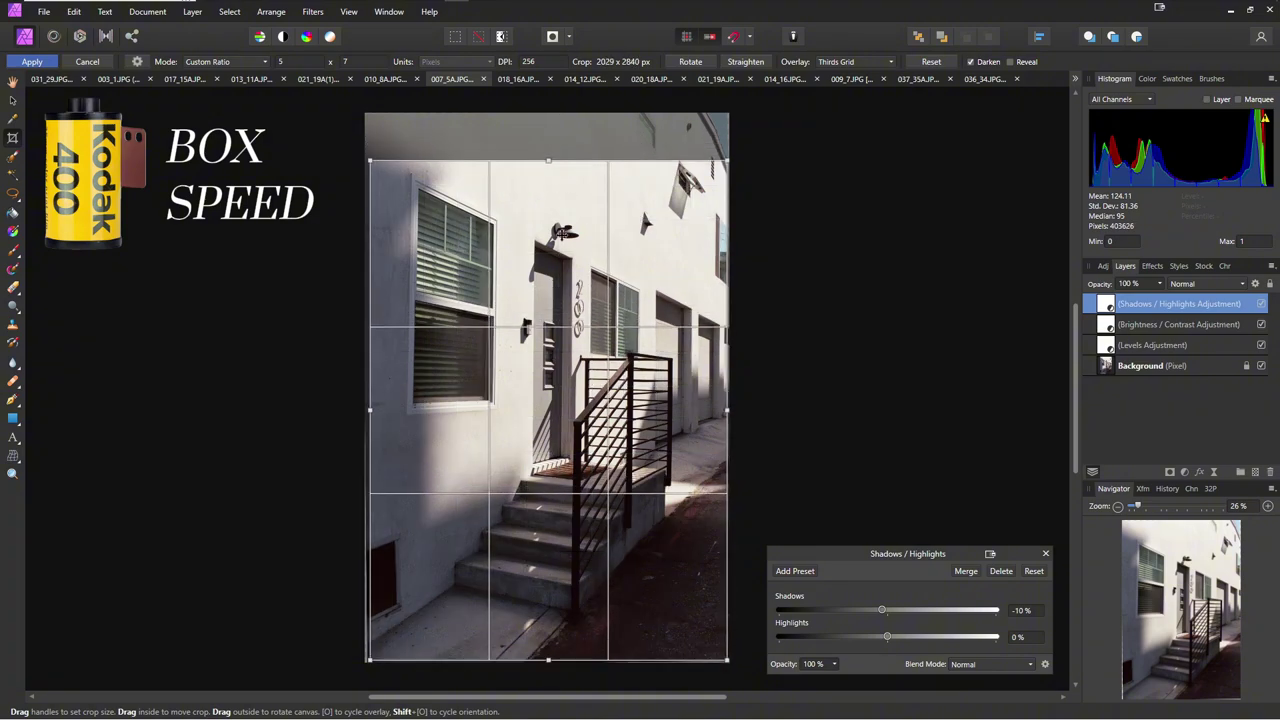
pyautogui.moveTo(369, 659)
pyautogui.mouseDown()
pyautogui.moveTo(353, 609)
pyautogui.moveTo(370, 657)
pyautogui.mouseUp()
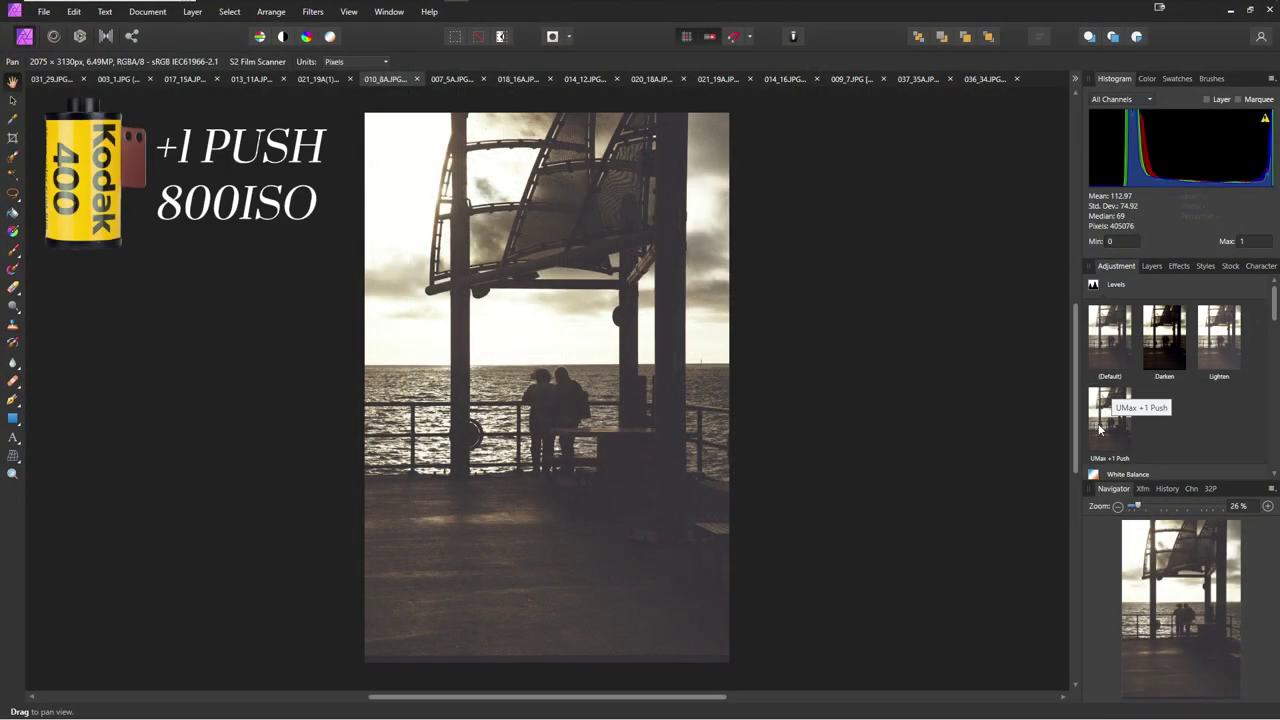
pyautogui.click(1099, 428)
# - Deepen the pier photo's Levels black point, raise its brightness and review Shadows/Highlights
pyautogui.scroll(-2, 1180, 380)
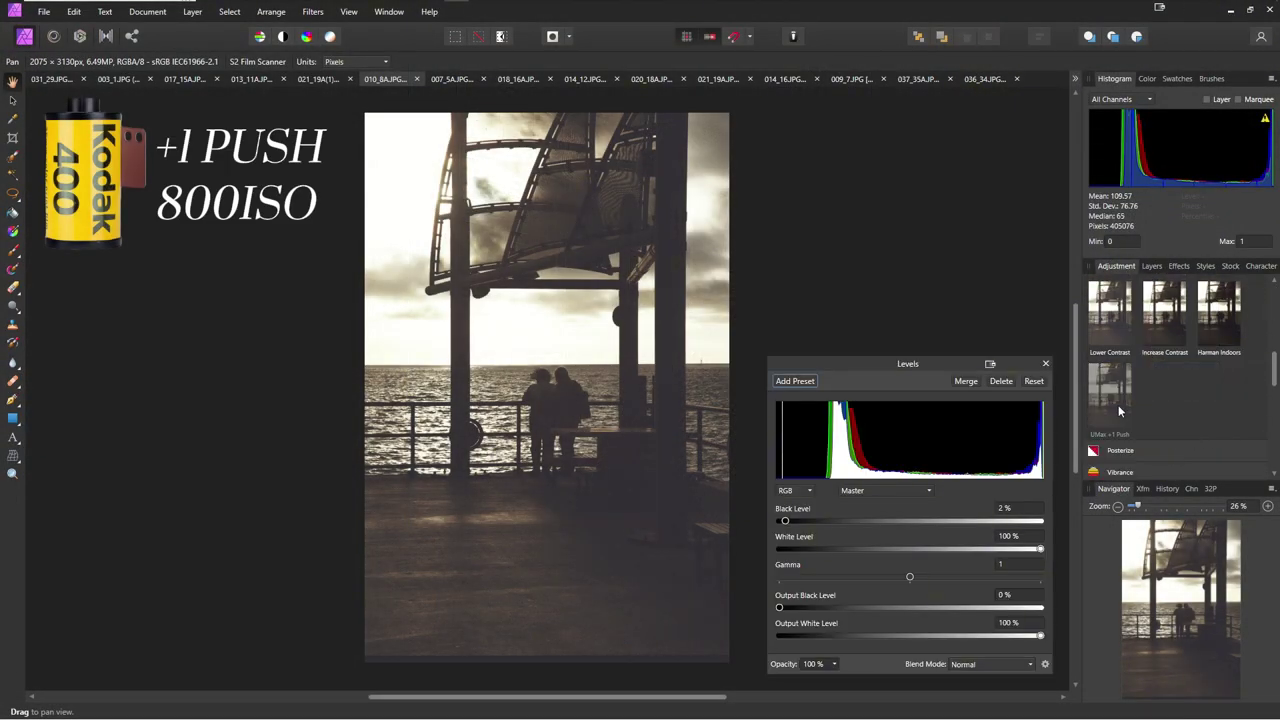
pyautogui.click(1125, 266)
pyautogui.doubleClick(1105, 345)
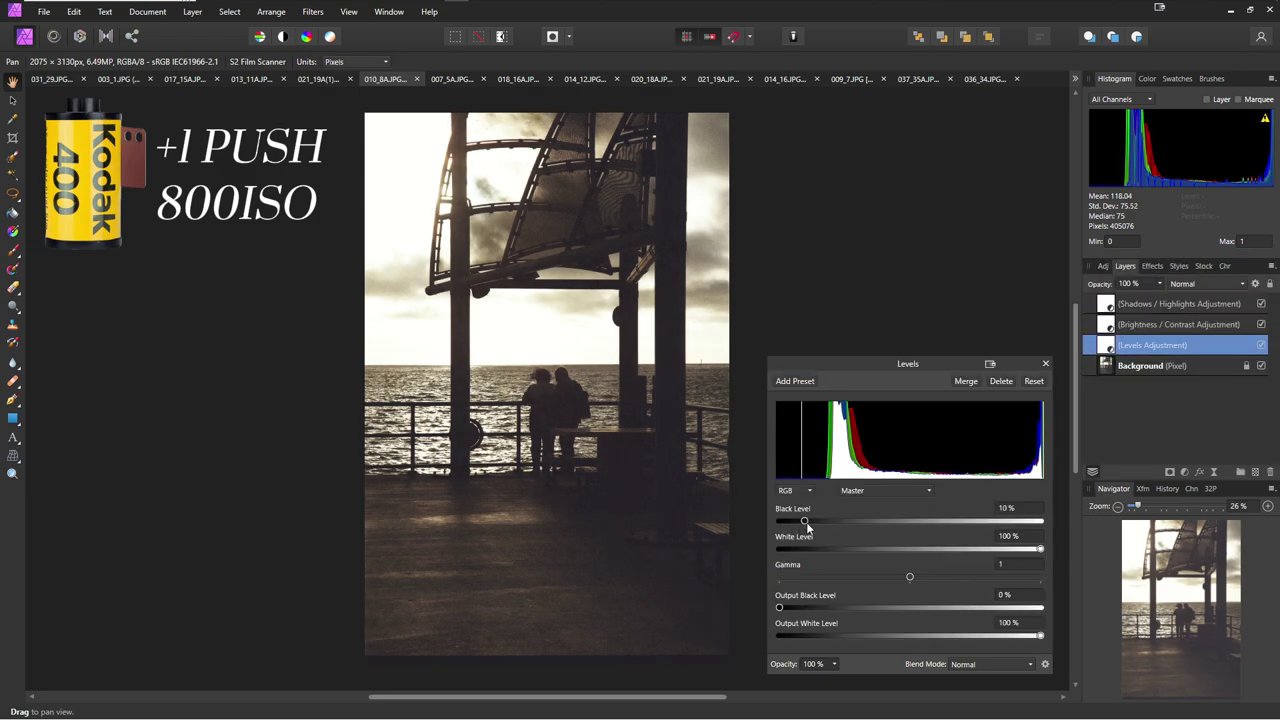
pyautogui.moveTo(779, 521); pyautogui.dragTo(818, 521)
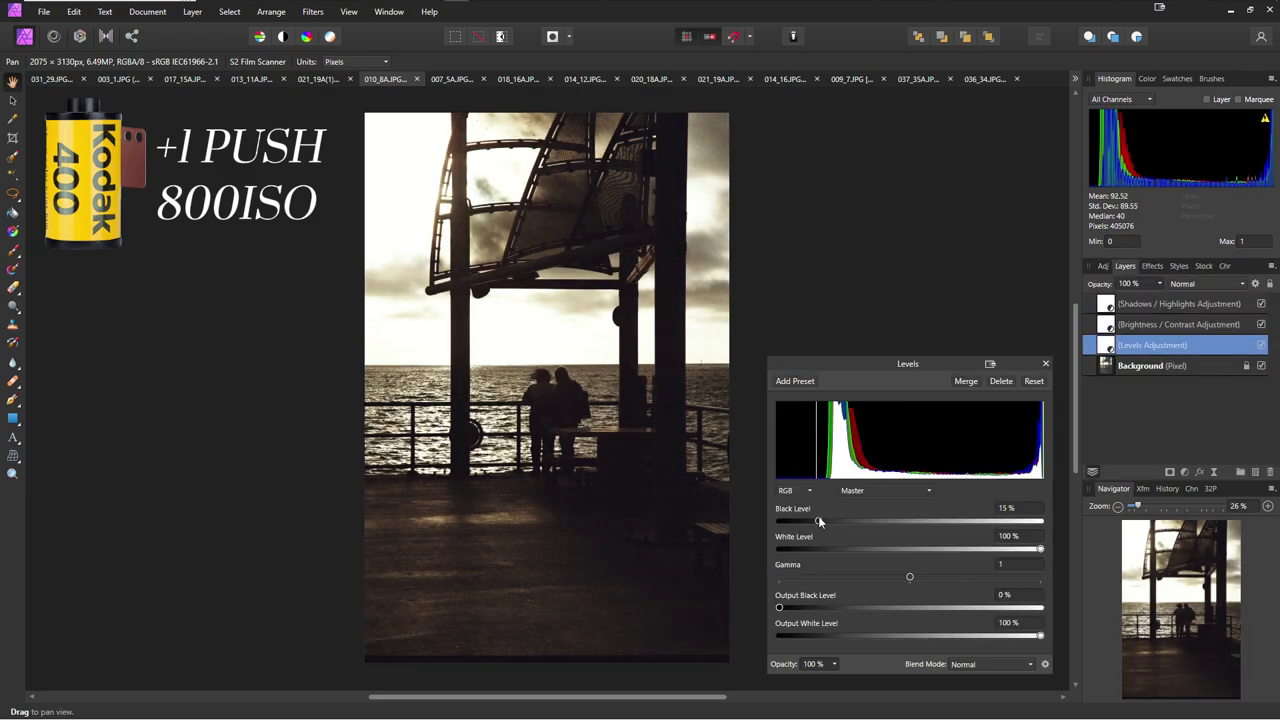
pyautogui.doubleClick(1107, 325)
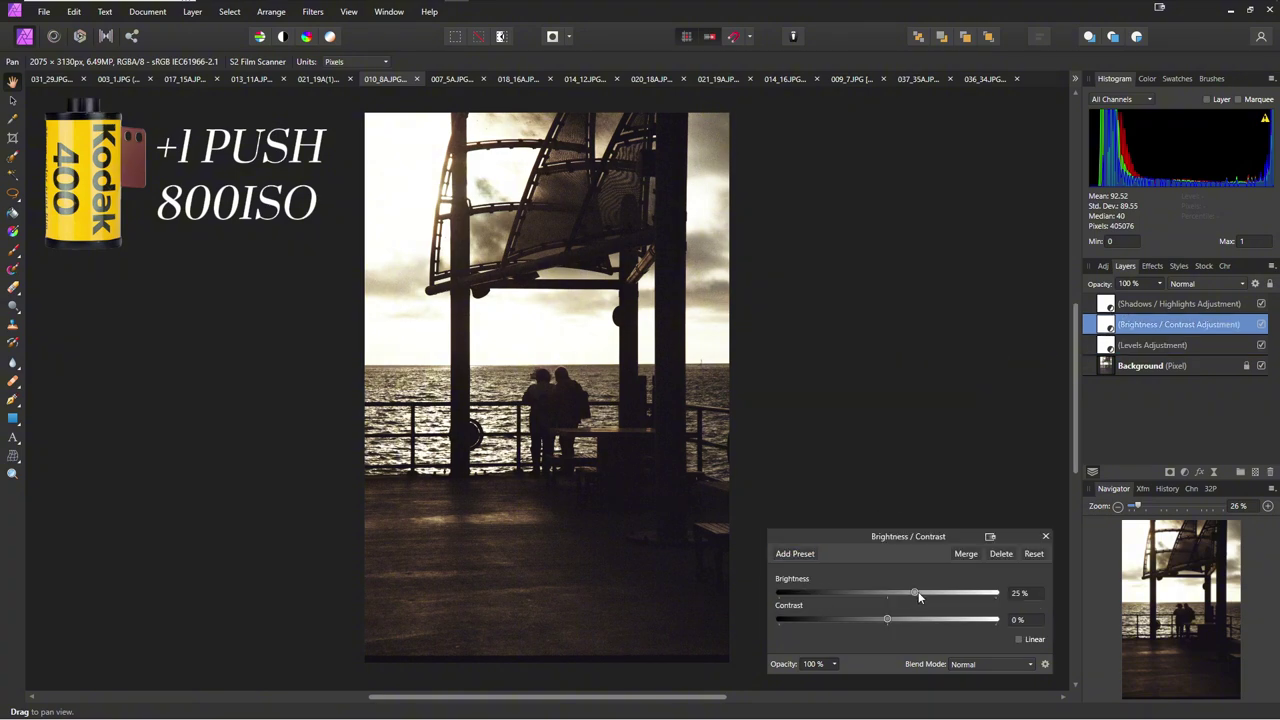
pyautogui.moveTo(926, 593); pyautogui.dragTo(846, 608)
pyautogui.doubleClick(1107, 304)
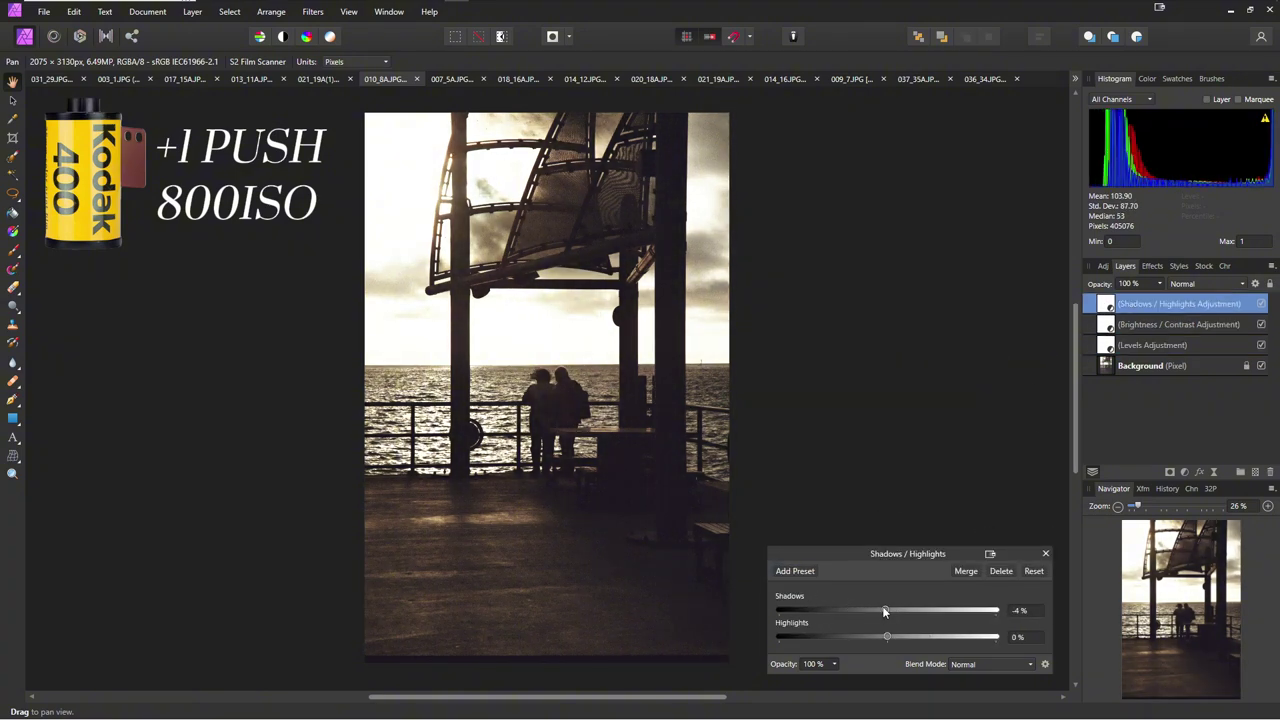
pyautogui.press('Return')
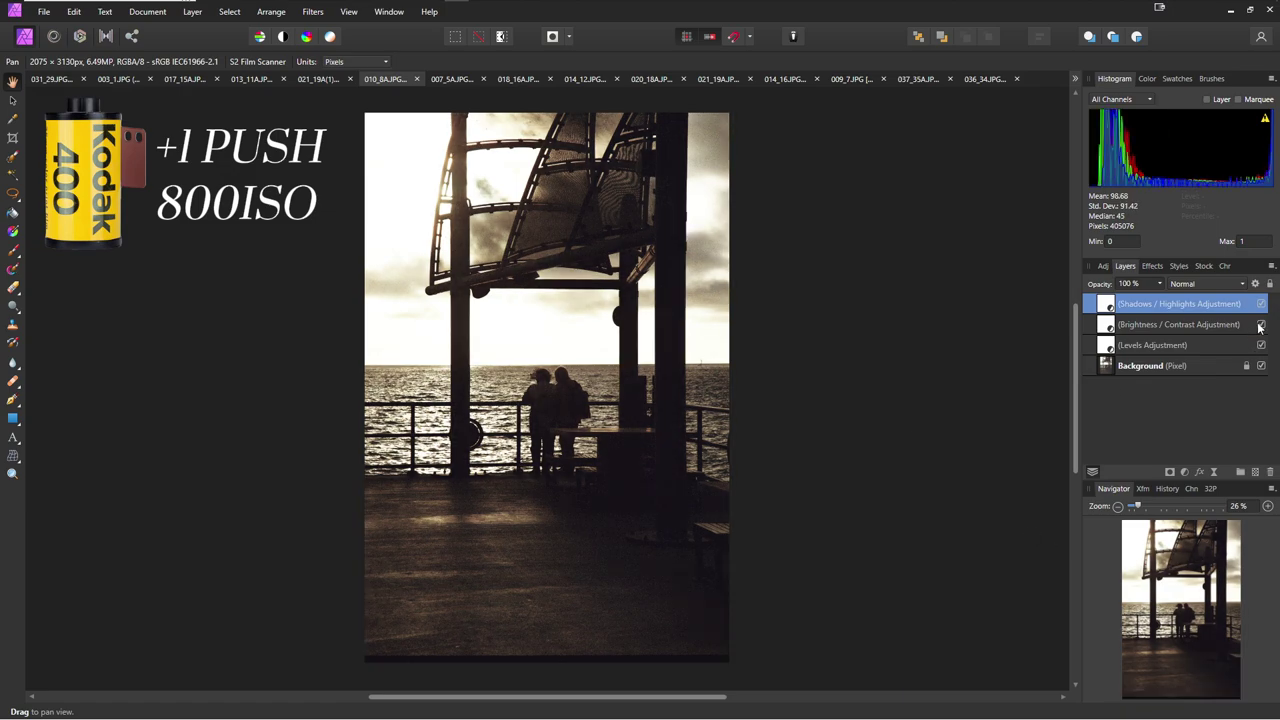
# - Toggle Brightness/Contrast and Levels off and on to compare, then begin a 5x7 crop
pyautogui.click(1261, 324)
pyautogui.click(1261, 345)
pyautogui.click(1261, 345)
pyautogui.click(1261, 324)
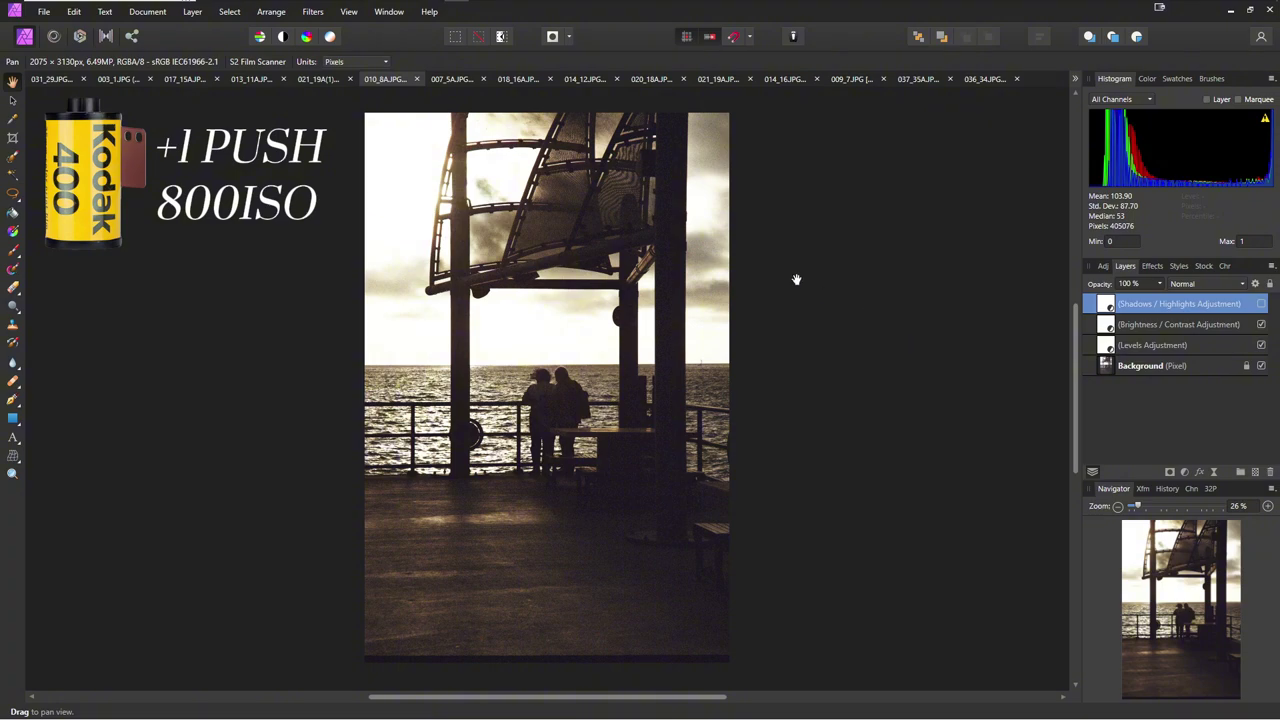
pyautogui.press('c')
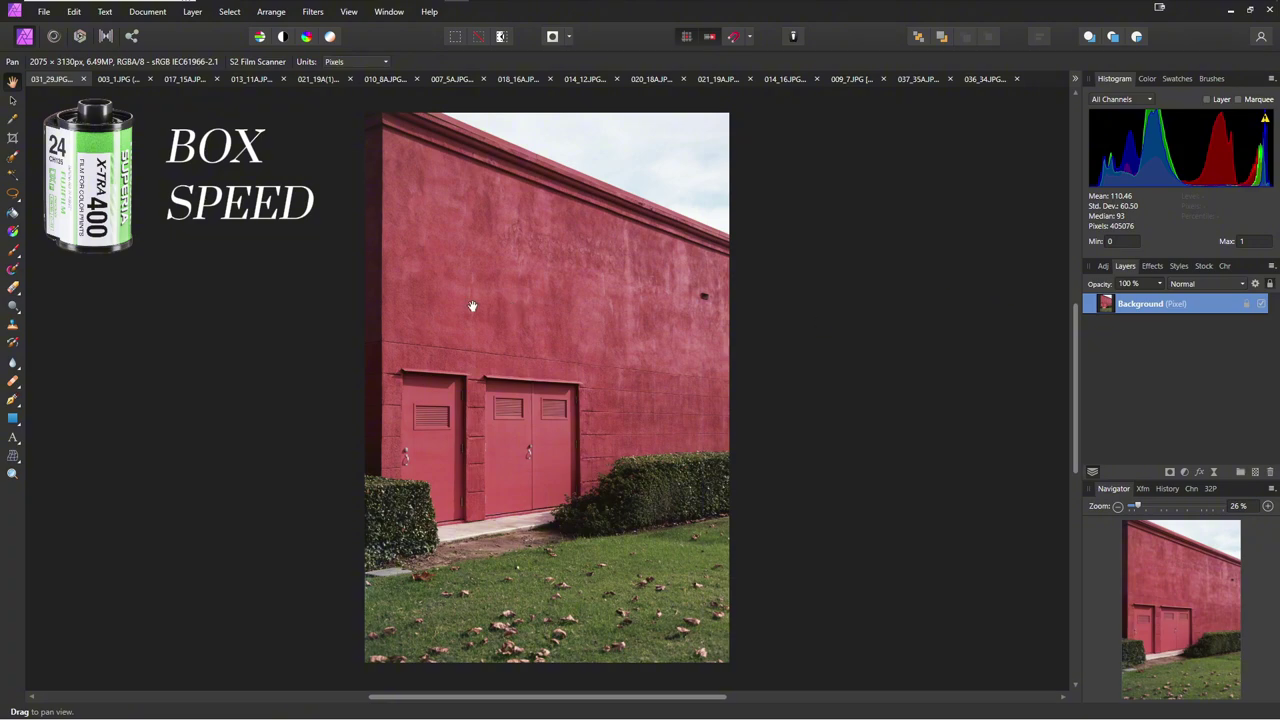
# - Try a 5x7 crop on the red wall photo, shrinking and moving the frame, then cancel it
pyautogui.press('c')
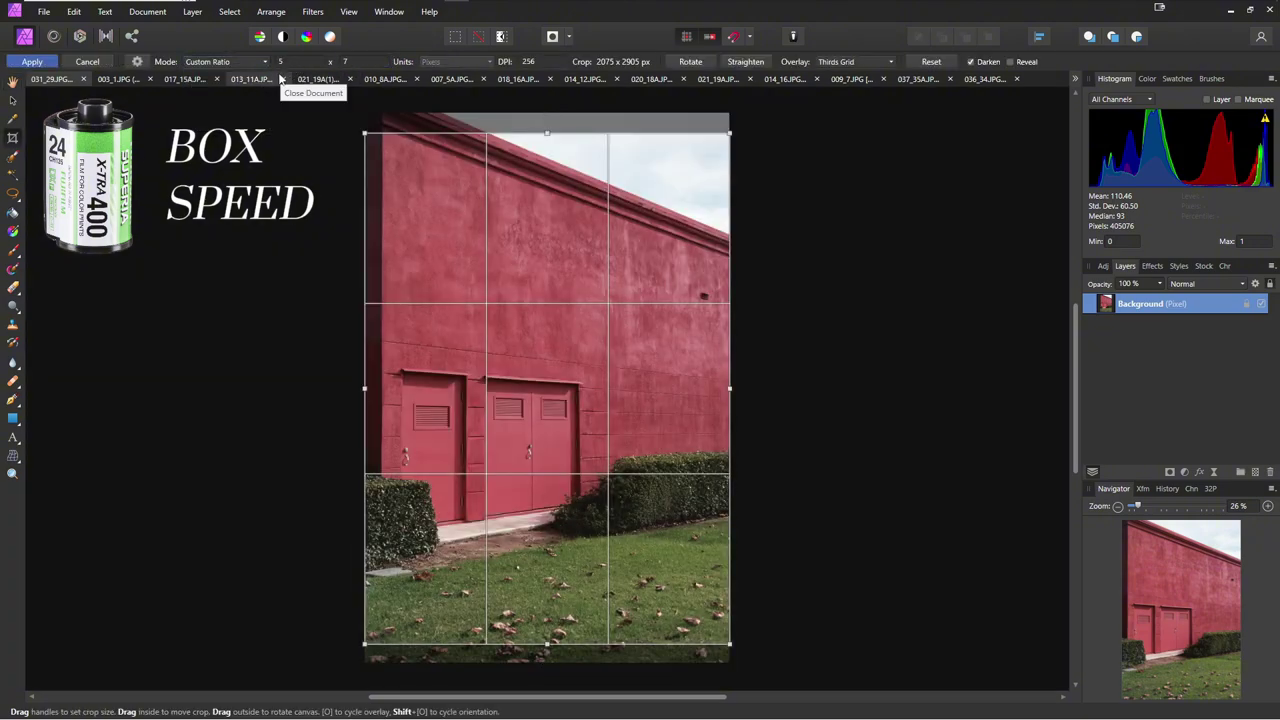
pyautogui.moveTo(730, 132); pyautogui.dragTo(702, 174)
pyautogui.moveTo(668, 226); pyautogui.dragTo(659, 172)
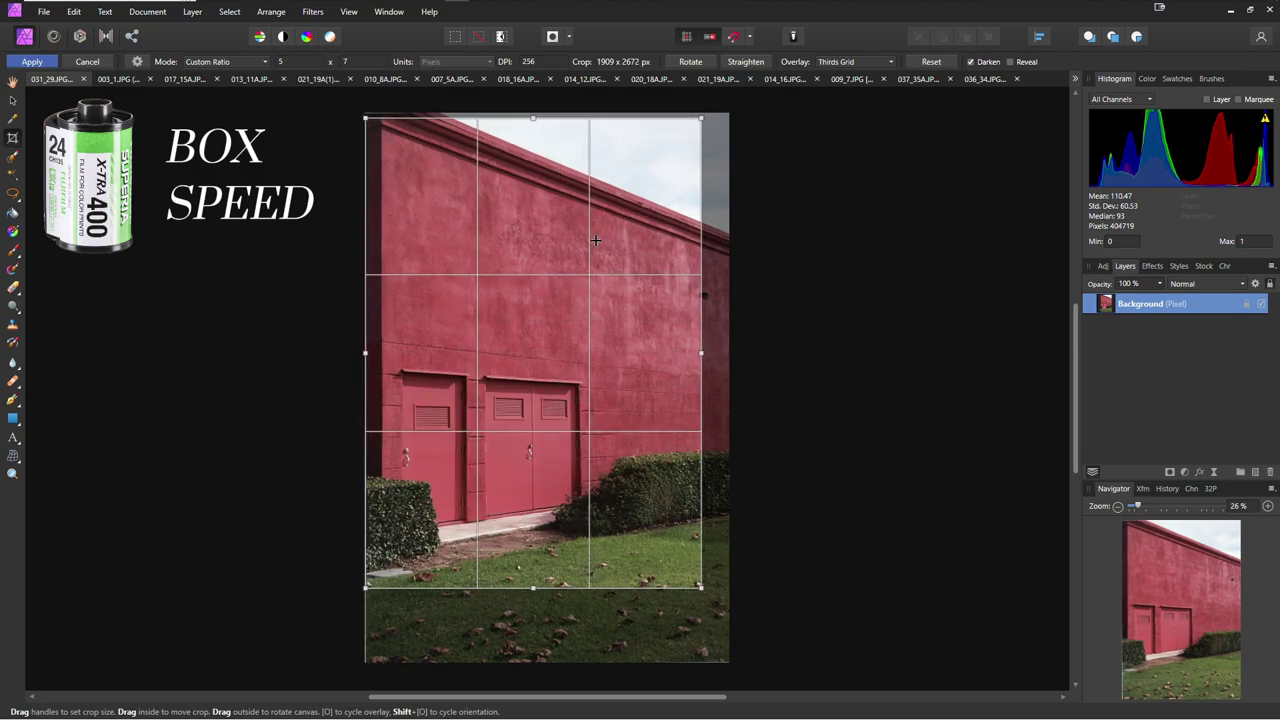
pyautogui.press('h')
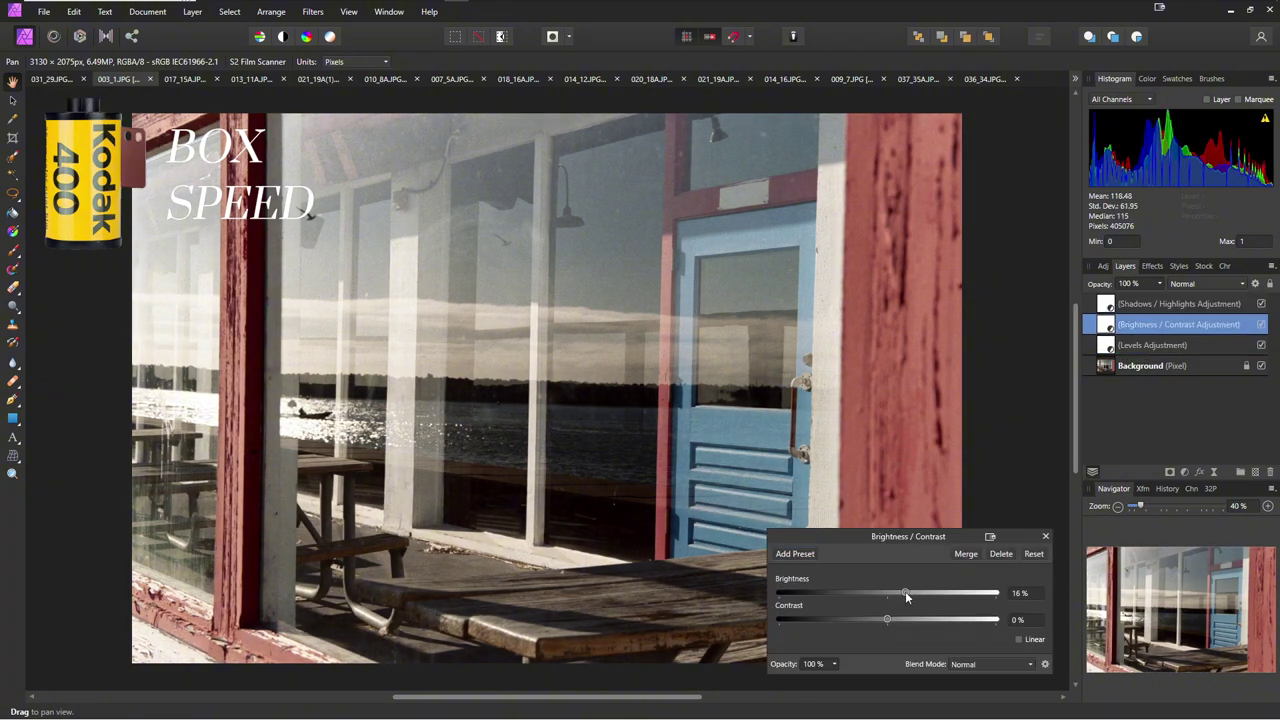
# - Close the blue door photo's Brightness/Contrast settings and begin a crop
pyautogui.click(1045, 536)
pyautogui.press('c')
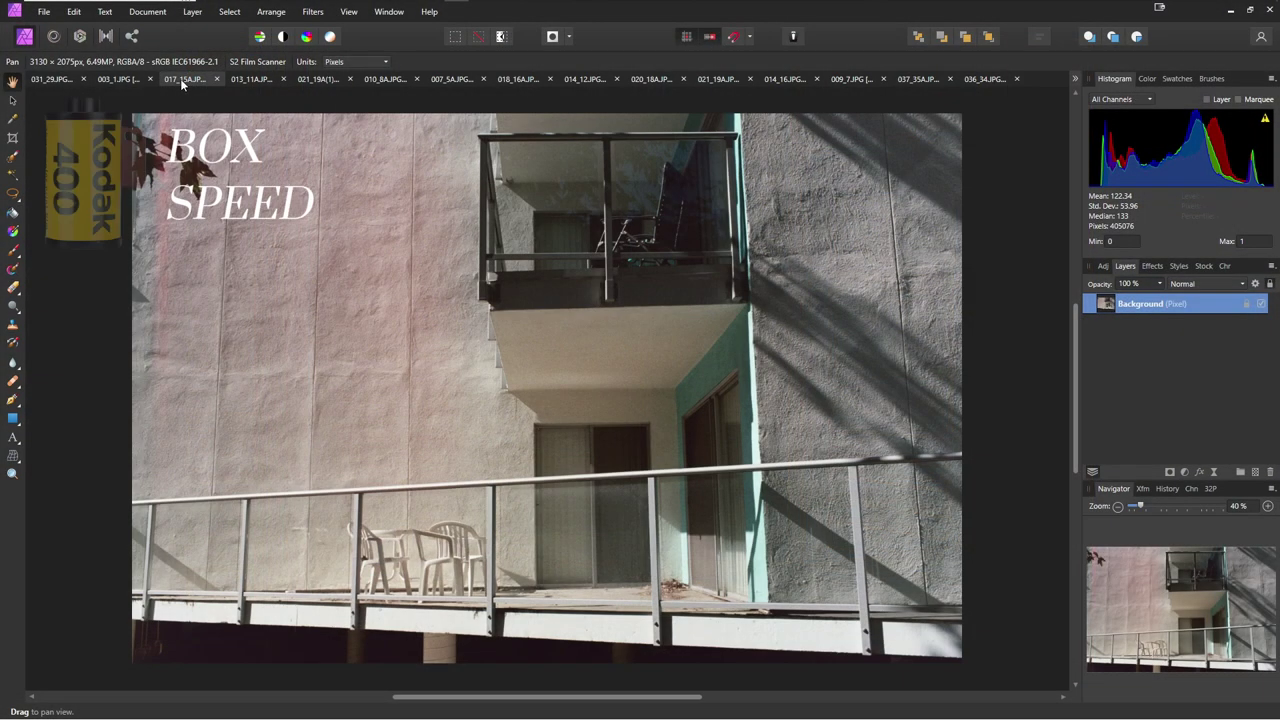
# - Crop the balcony photo to a 7 x 5 custom ratio, trimming from the bottom after undoing a trial rotation
pyautogui.press('c')
pyautogui.click(225, 61)
pyautogui.click(210, 112)
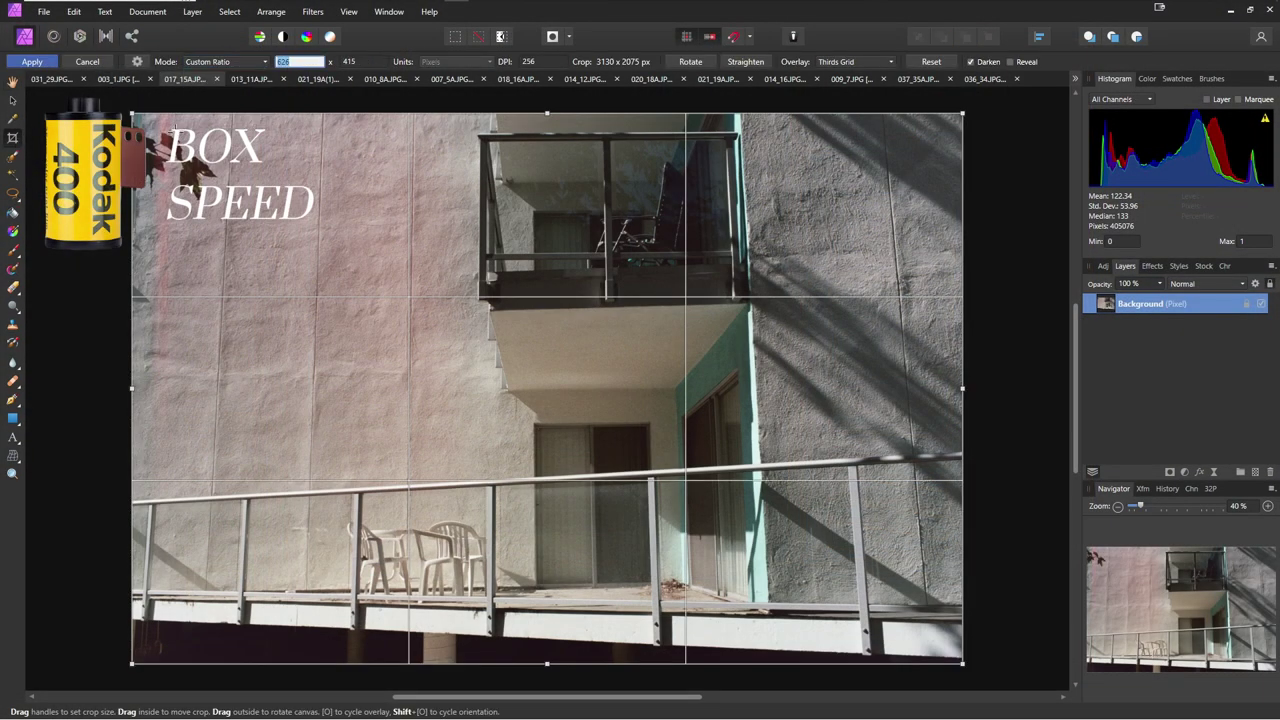
pyautogui.moveTo(547, 660); pyautogui.dragTo(539, 655)
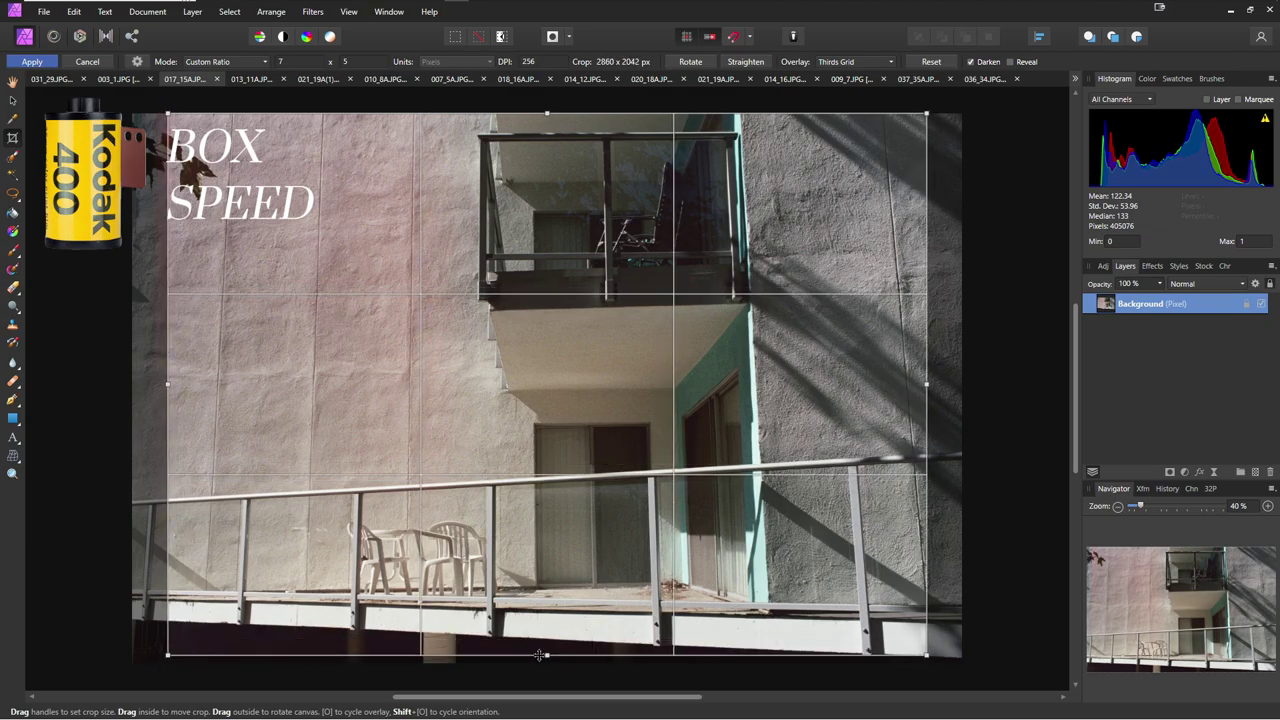
pyautogui.moveTo(955, 111); pyautogui.dragTo(893, 330)
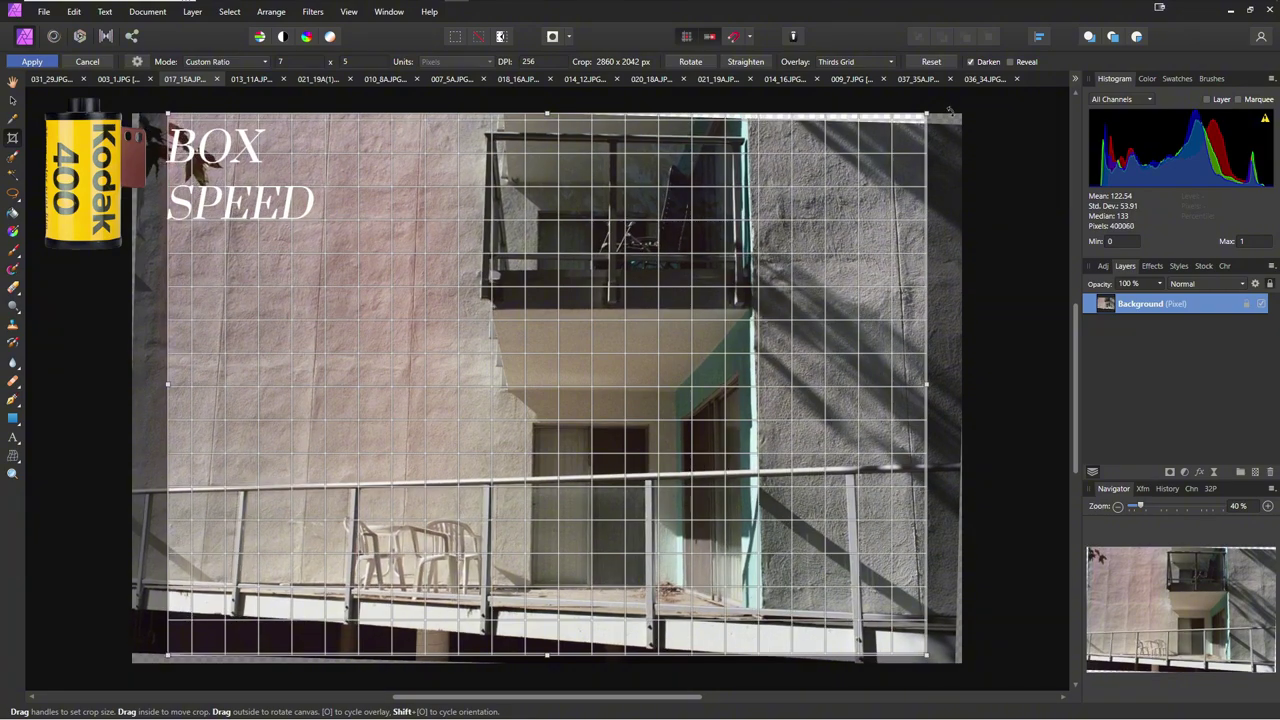
pyautogui.hotkey('ctrl', 'z')
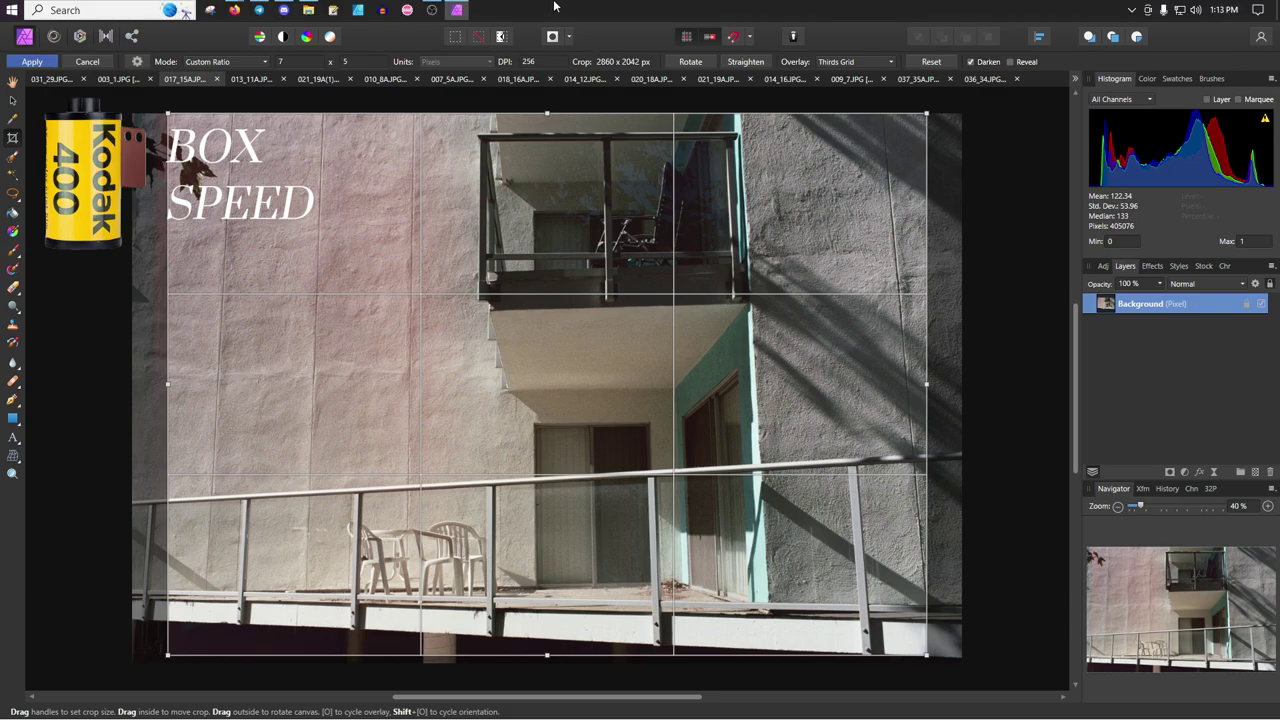
pyautogui.moveTo(547, 655); pyautogui.dragTo(547, 622)
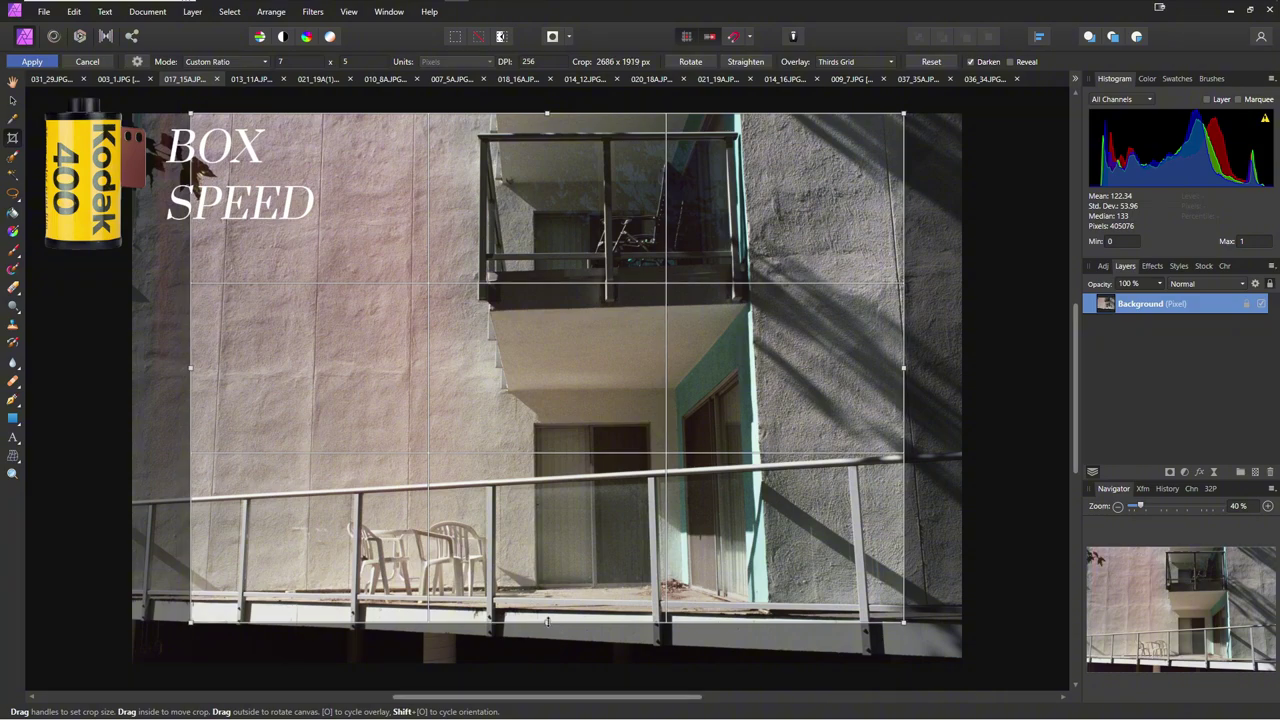
pyautogui.press('h')
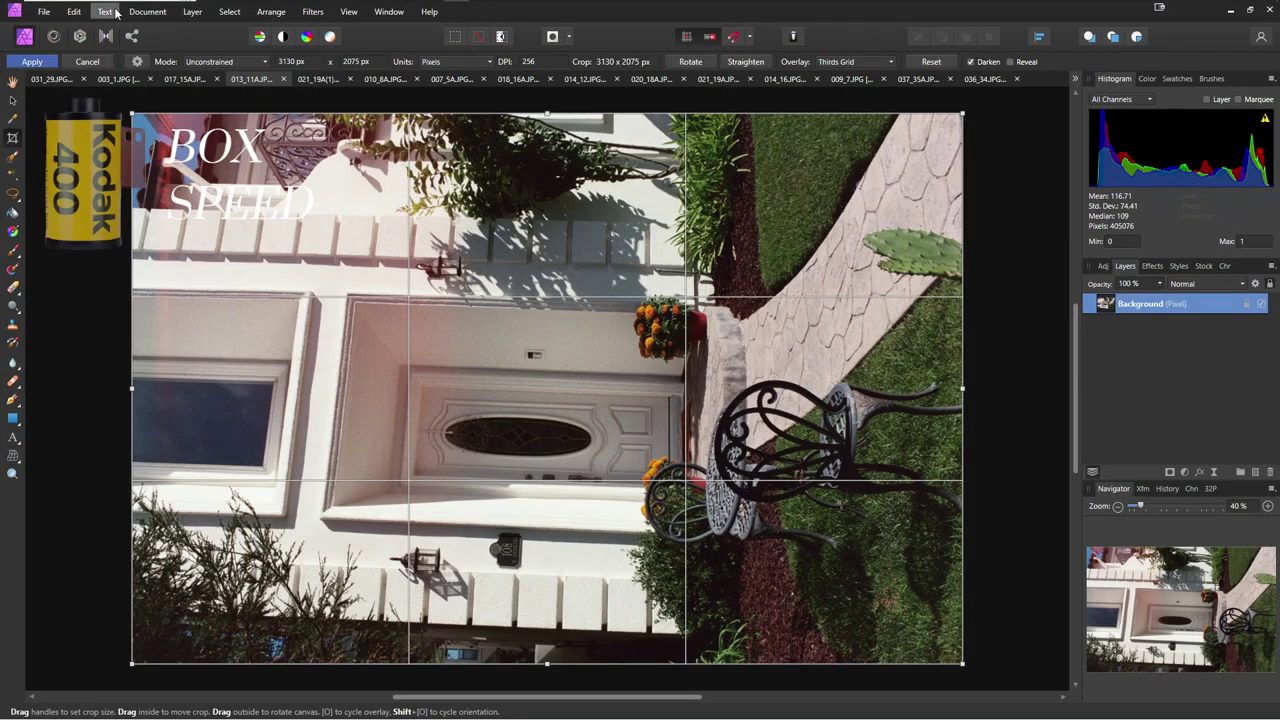
# - Rotate the sideways house photo upright and apply the saved tone-adjustment layer preset
pyautogui.click(147, 11)
pyautogui.click(172, 250)
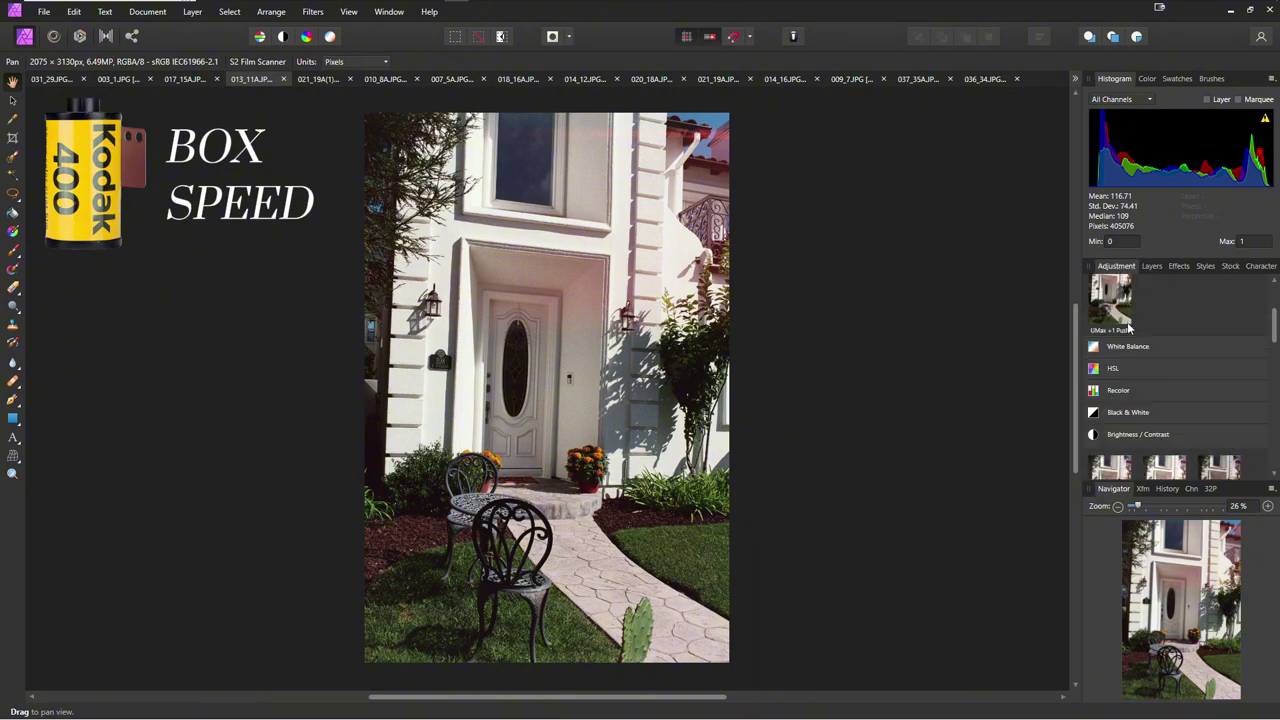
pyautogui.moveTo(779, 521); pyautogui.dragTo(784, 524)
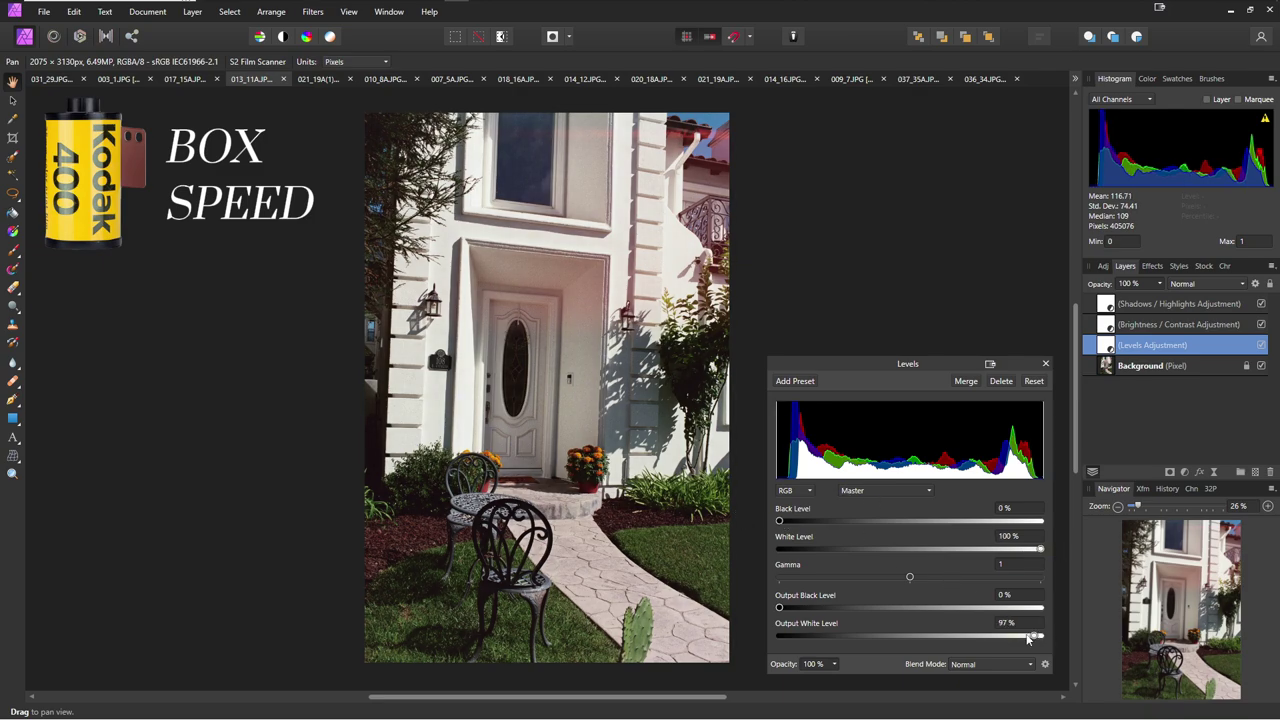
# - Set Levels output white to 97% and Brightness to 31%, then begin a crop
pyautogui.moveTo(1028, 640); pyautogui.dragTo(1036, 642)
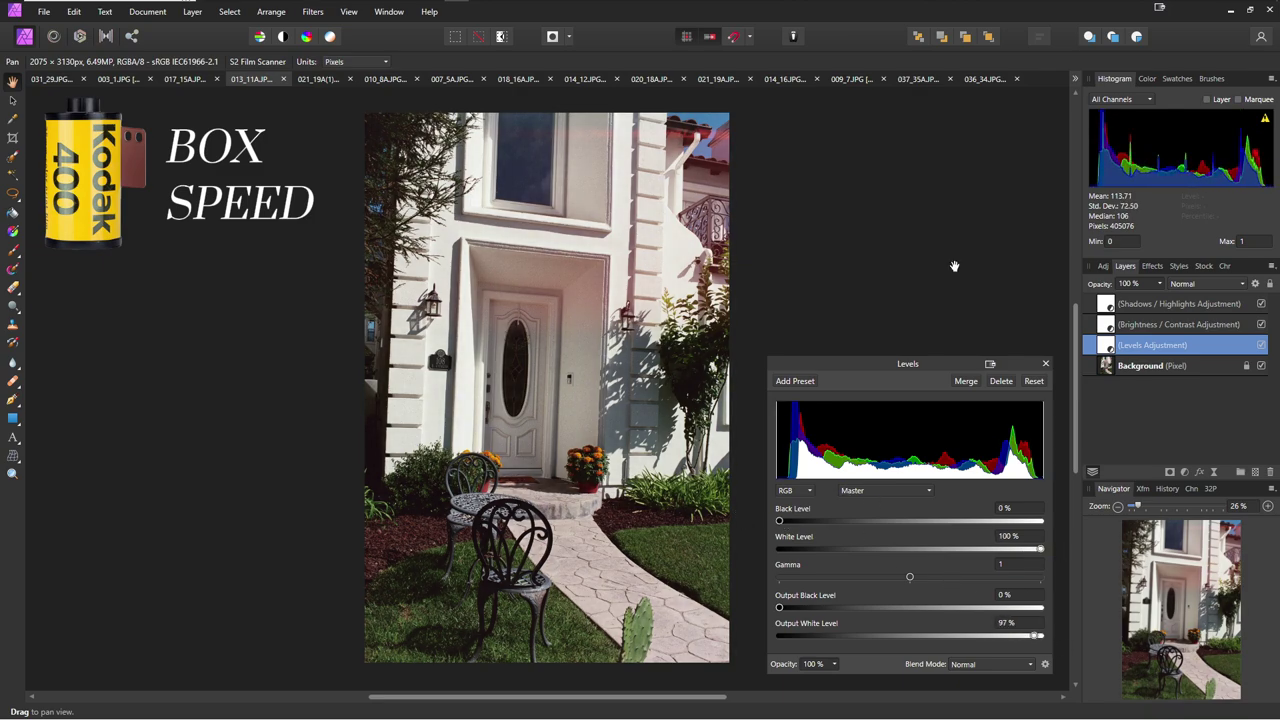
pyautogui.doubleClick(1105, 324)
pyautogui.moveTo(887, 593)
pyautogui.mouseDown()
pyautogui.moveTo(922, 607)
pyautogui.moveTo(889, 594)
pyautogui.moveTo(887, 632)
pyautogui.mouseUp()
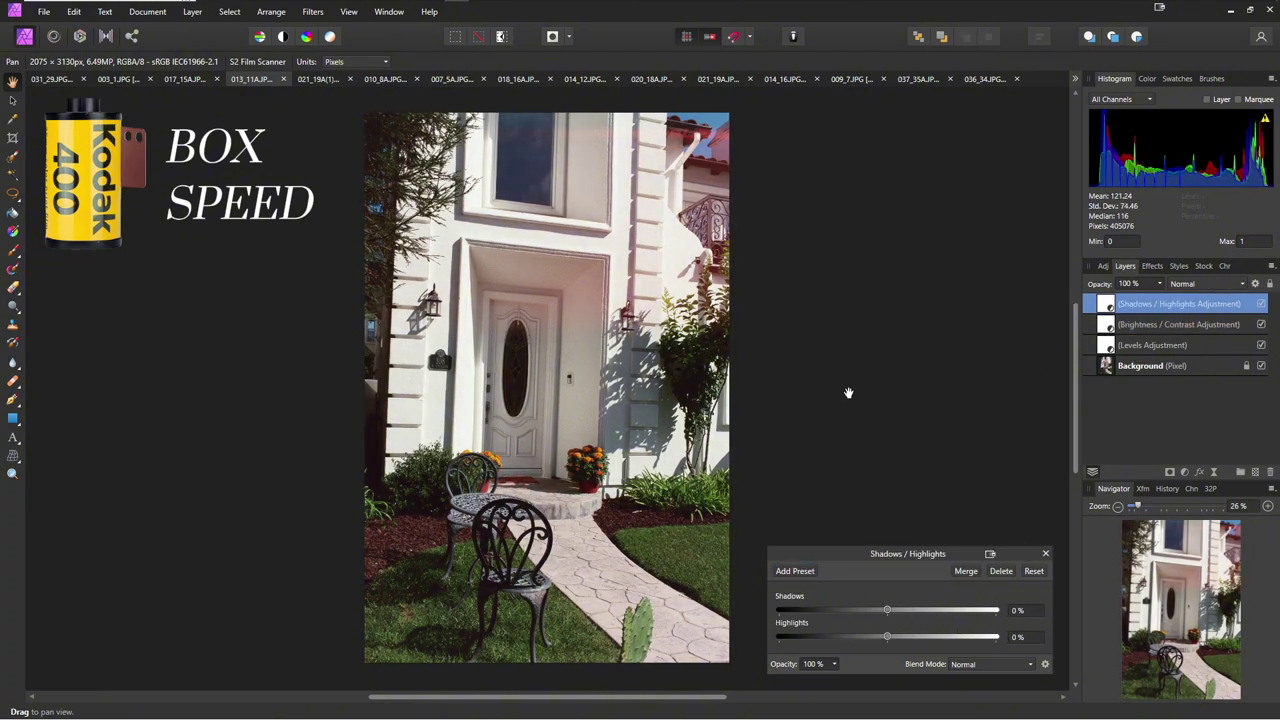
pyautogui.press('c')
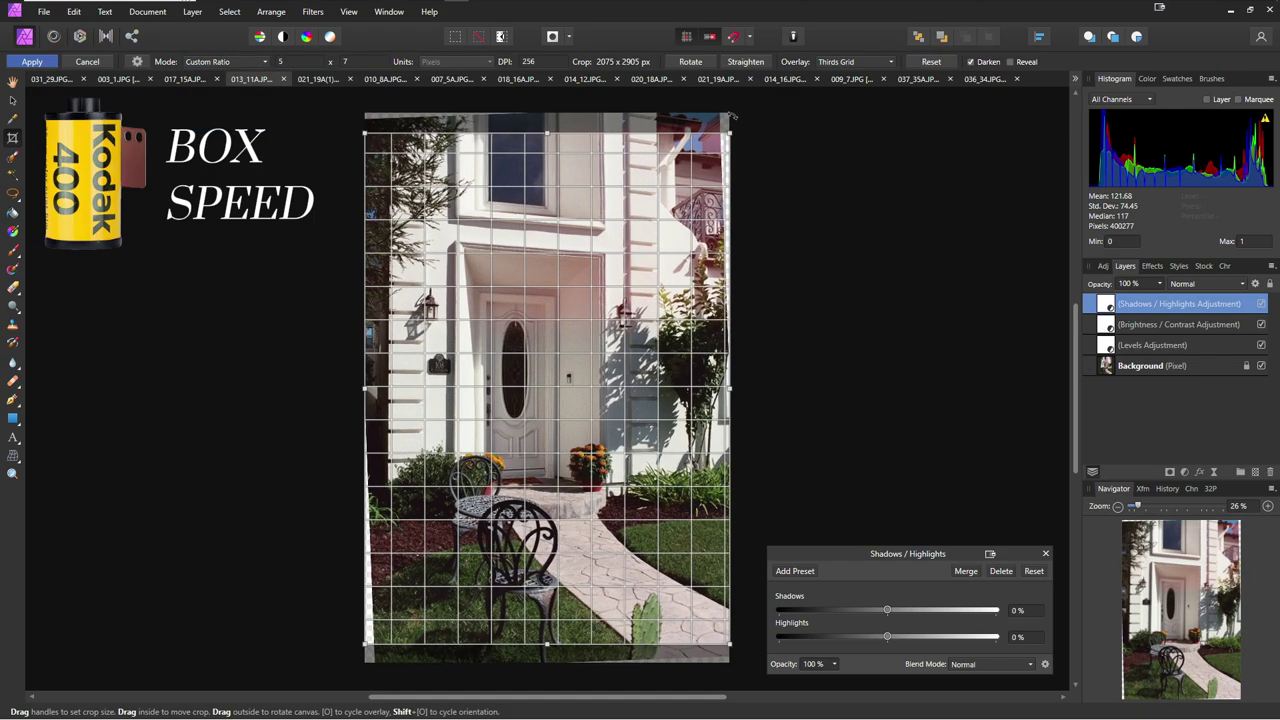
# - Reset the house photo's crop to a 5x7 ratio, trim the bottom and rotate slightly to straighten
pyautogui.moveTo(731, 115); pyautogui.dragTo(700, 200)
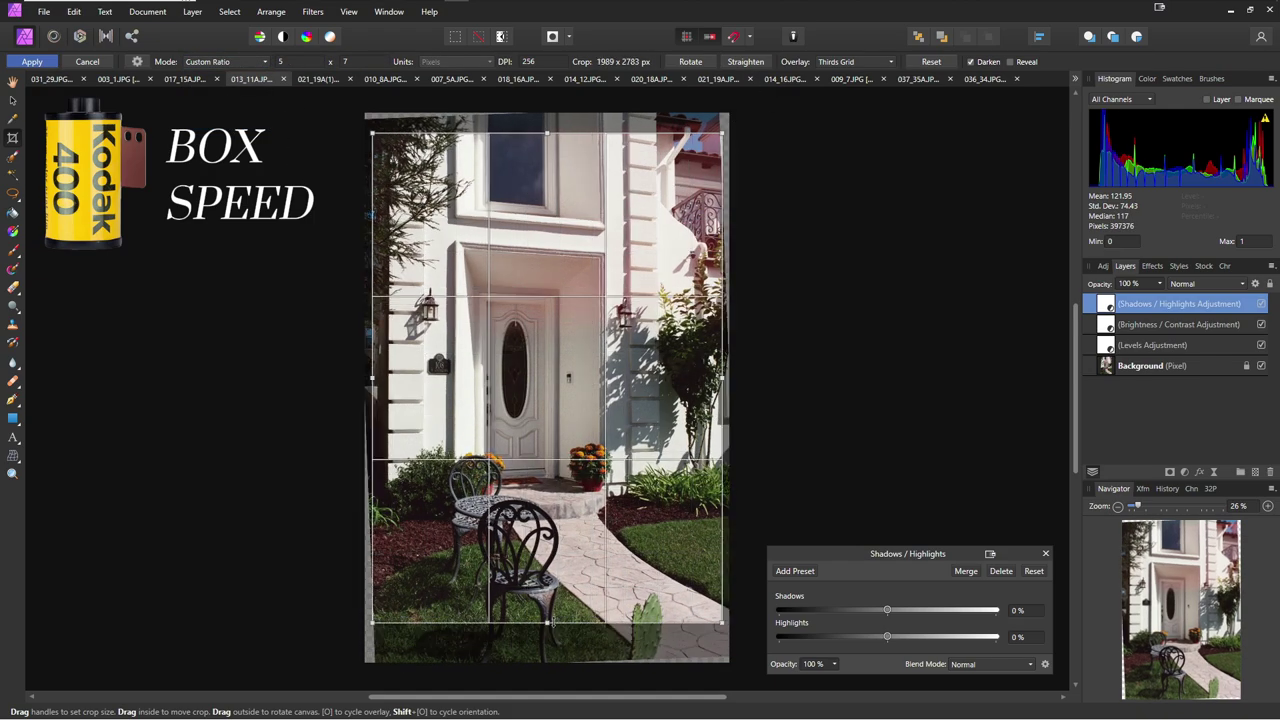
pyautogui.moveTo(591, 473)
pyautogui.mouseDown()
pyautogui.moveTo(591, 499)
pyautogui.moveTo(595, 485)
pyautogui.mouseUp()
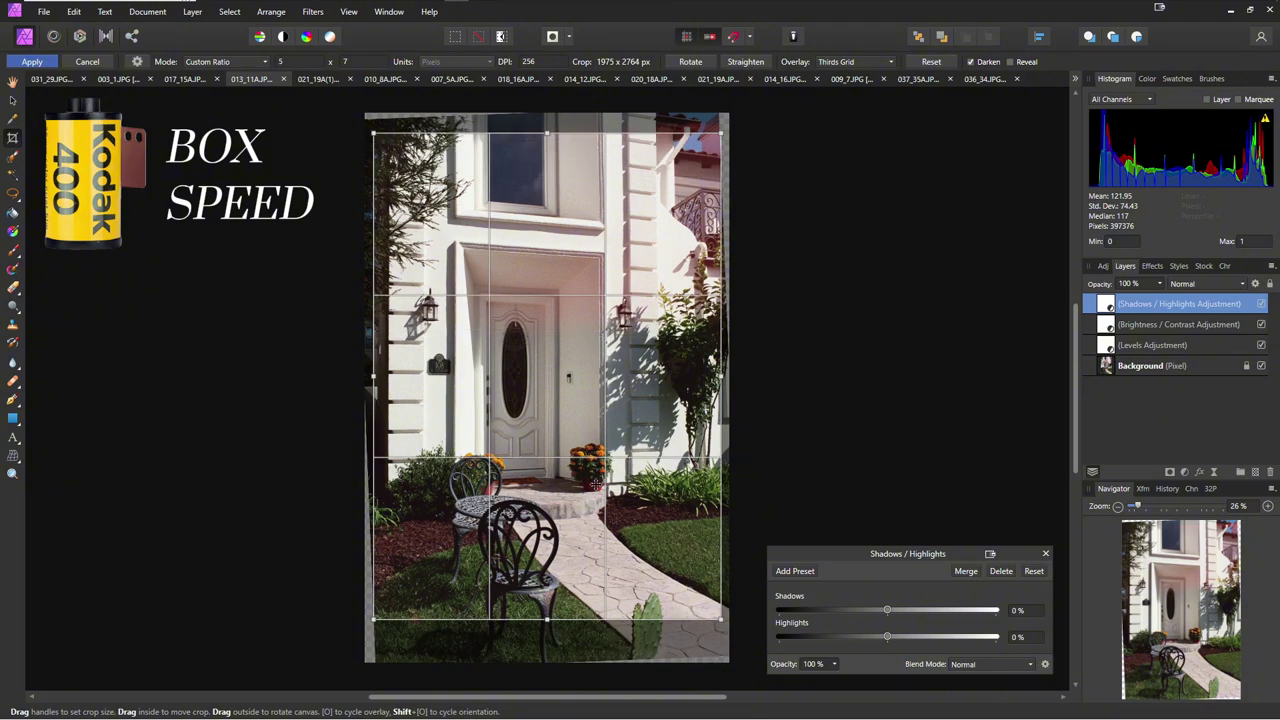
pyautogui.hotkey('ctrl', 'z')
pyautogui.hotkey('ctrl', 'z')
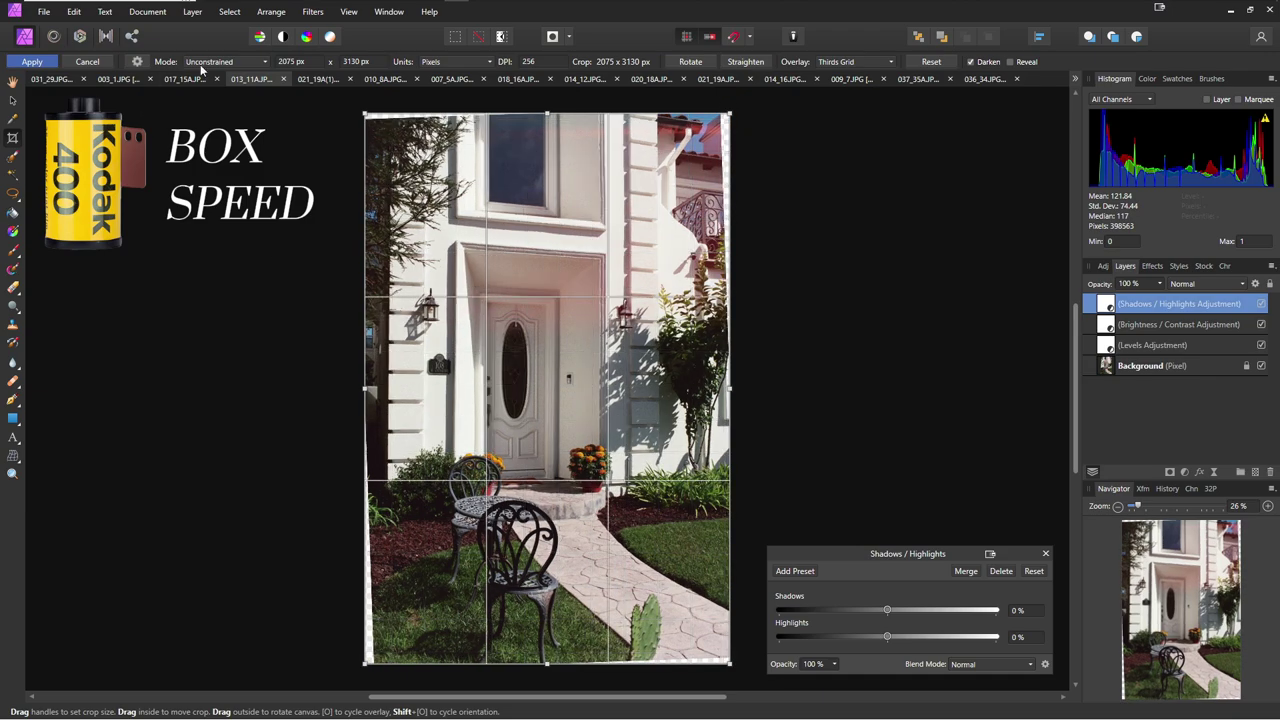
pyautogui.click(200, 64)
pyautogui.click(215, 120)
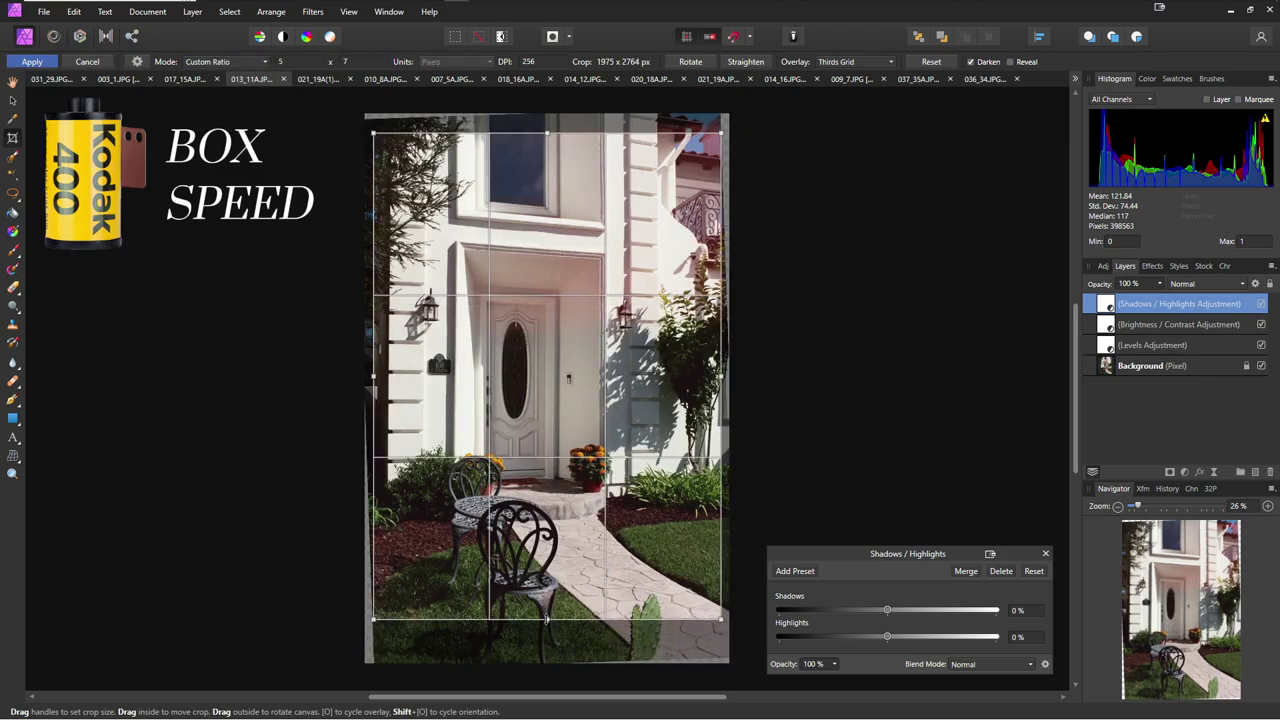
pyautogui.moveTo(547, 619); pyautogui.dragTo(547, 617)
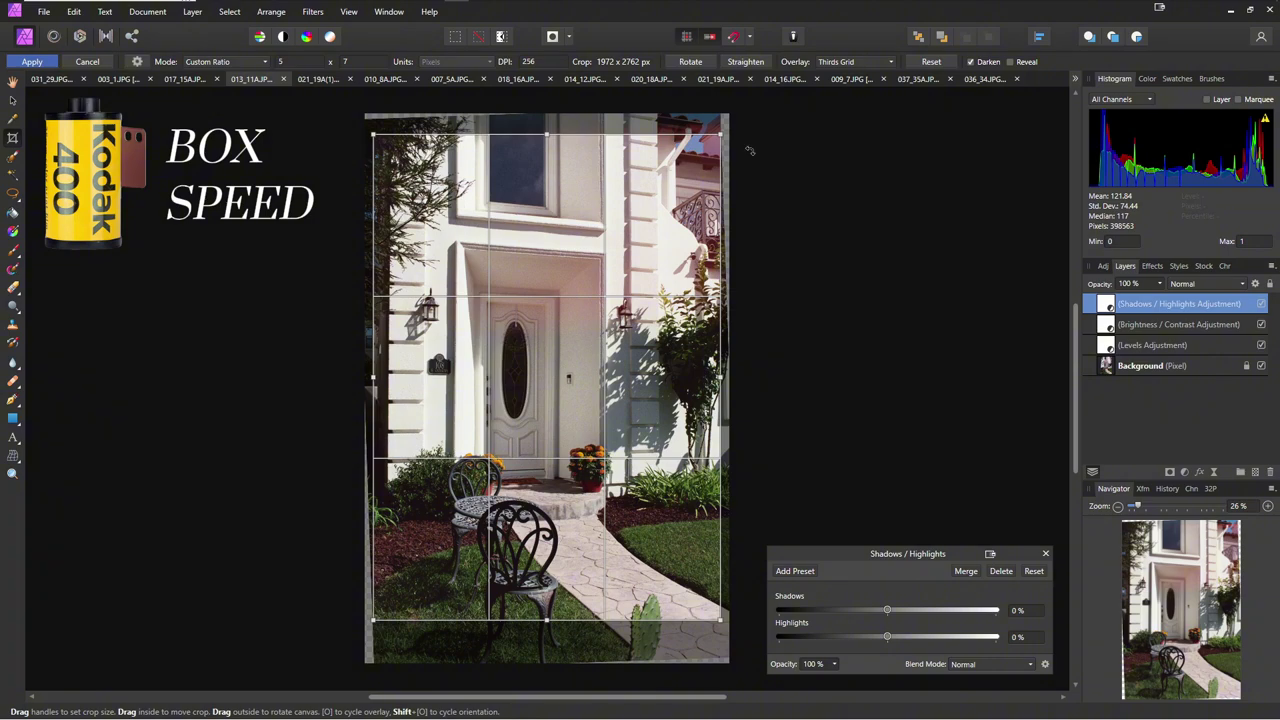
pyautogui.moveTo(750, 150)
pyautogui.mouseDown()
pyautogui.moveTo(731, 126)
pyautogui.moveTo(718, 148)
pyautogui.mouseUp()
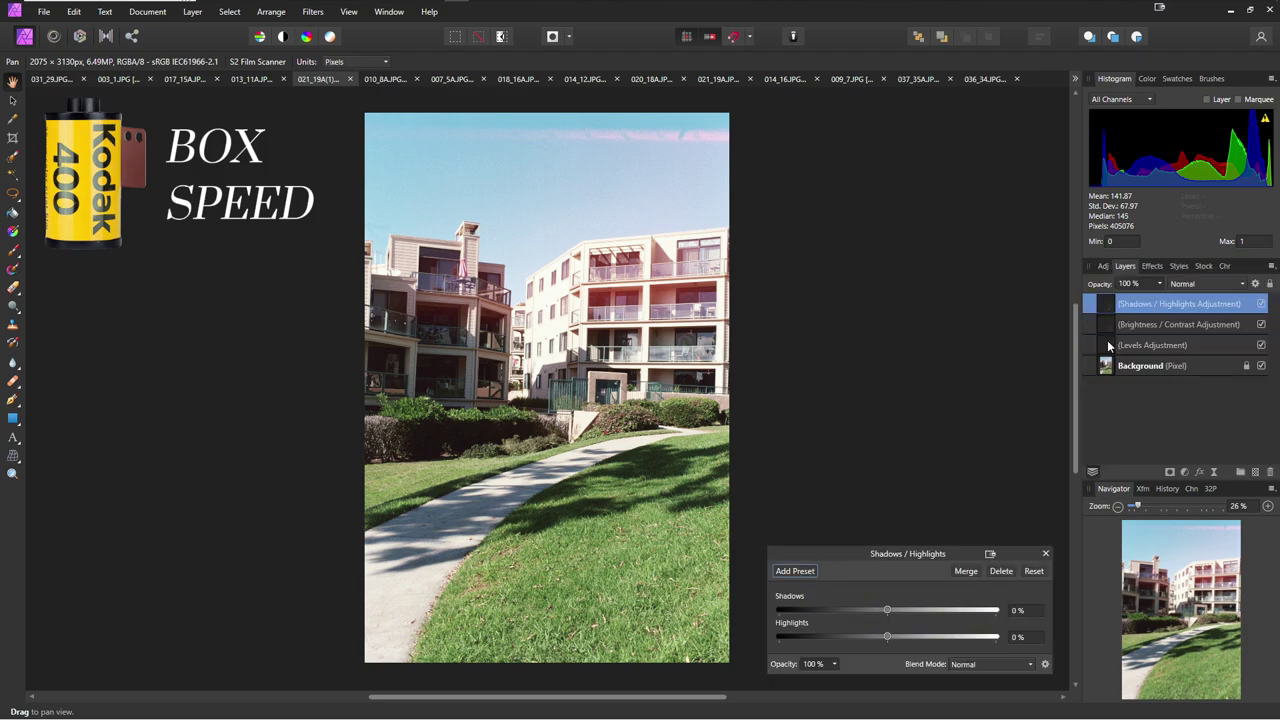
# - Raise the apartment photo's Levels black slightly and lower its brightness to -13%
pyautogui.moveTo(779, 522)
pyautogui.mouseDown()
pyautogui.moveTo(795, 522)
pyautogui.moveTo(782, 518)
pyautogui.mouseUp()
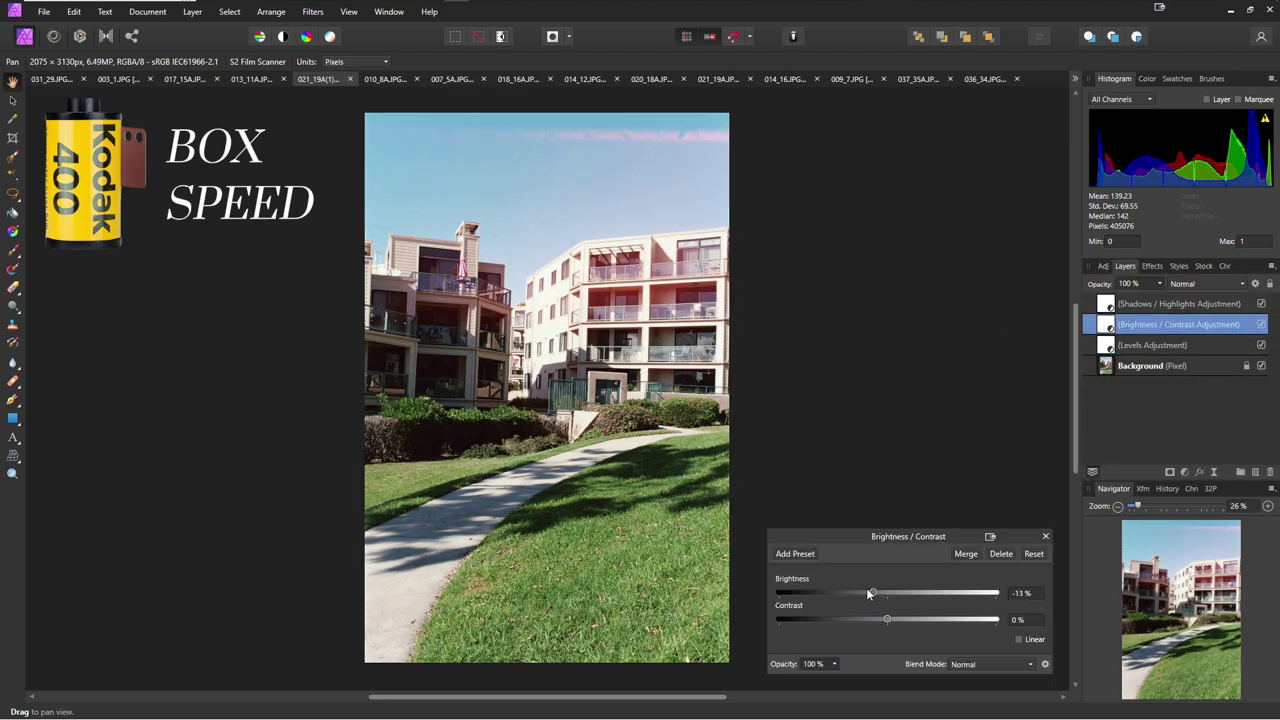
pyautogui.moveTo(866, 588)
pyautogui.mouseDown()
pyautogui.moveTo(881, 596)
pyautogui.moveTo(869, 610)
pyautogui.mouseUp()
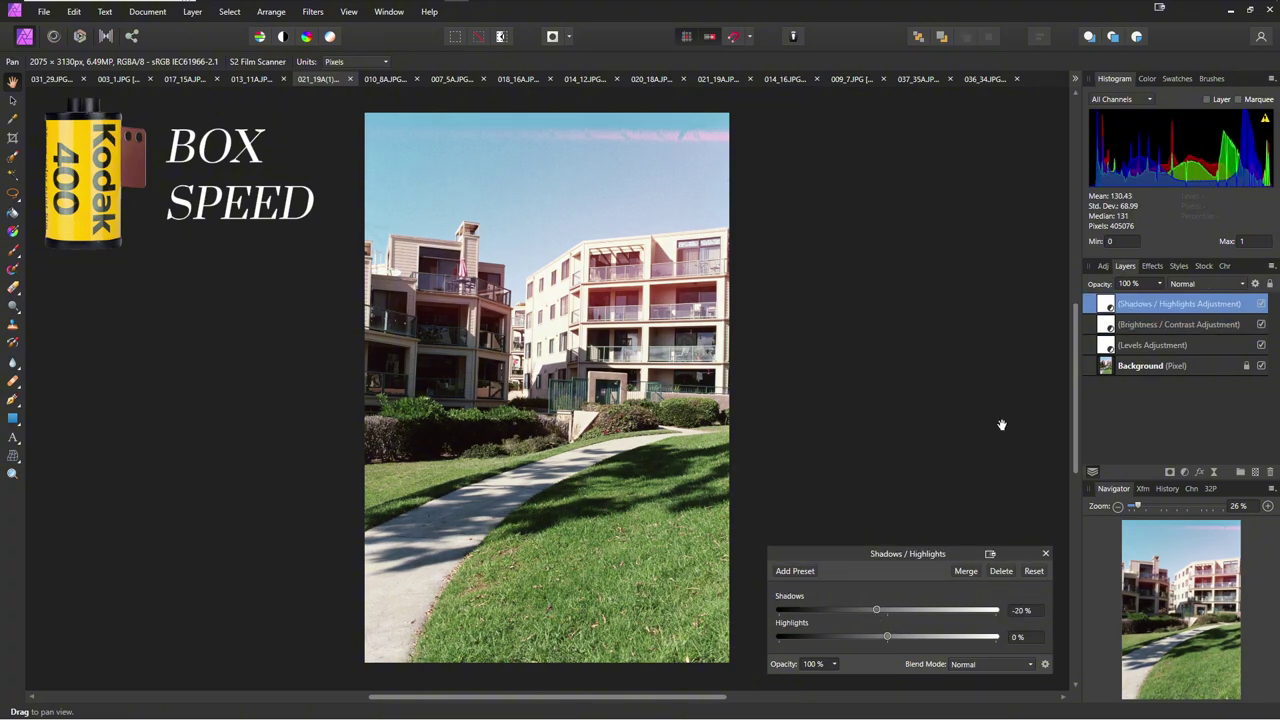
pyautogui.press('c')
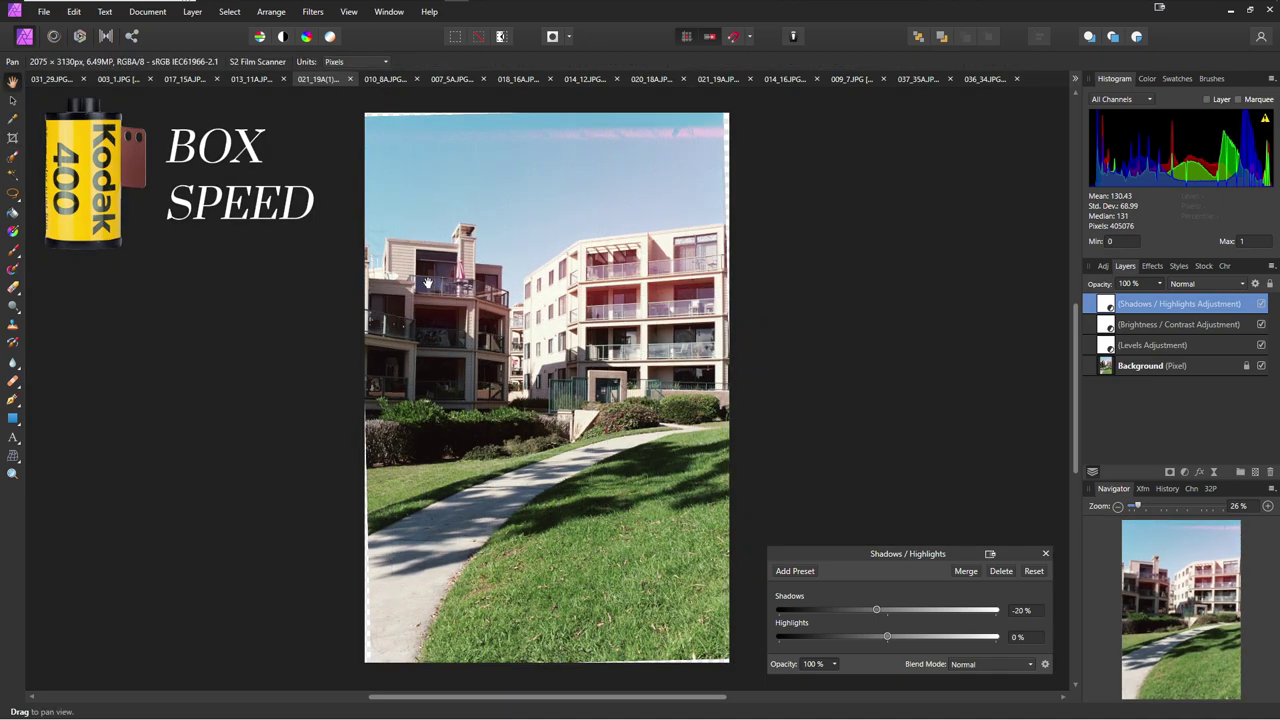
# - Crop the apartment photo to a 5 x 7 custom ratio, rotating slightly to straighten the buildings
pyautogui.click(209, 62)
pyautogui.click(207, 107)
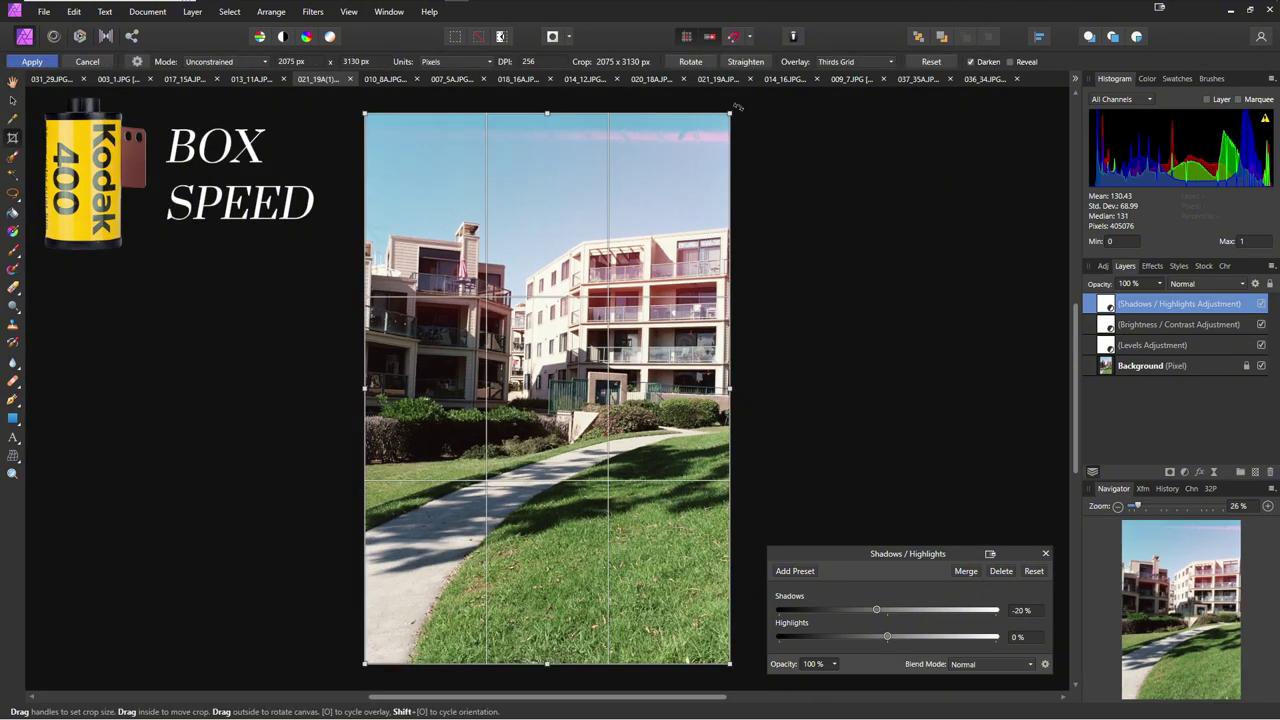
pyautogui.moveTo(735, 106); pyautogui.dragTo(690, 230)
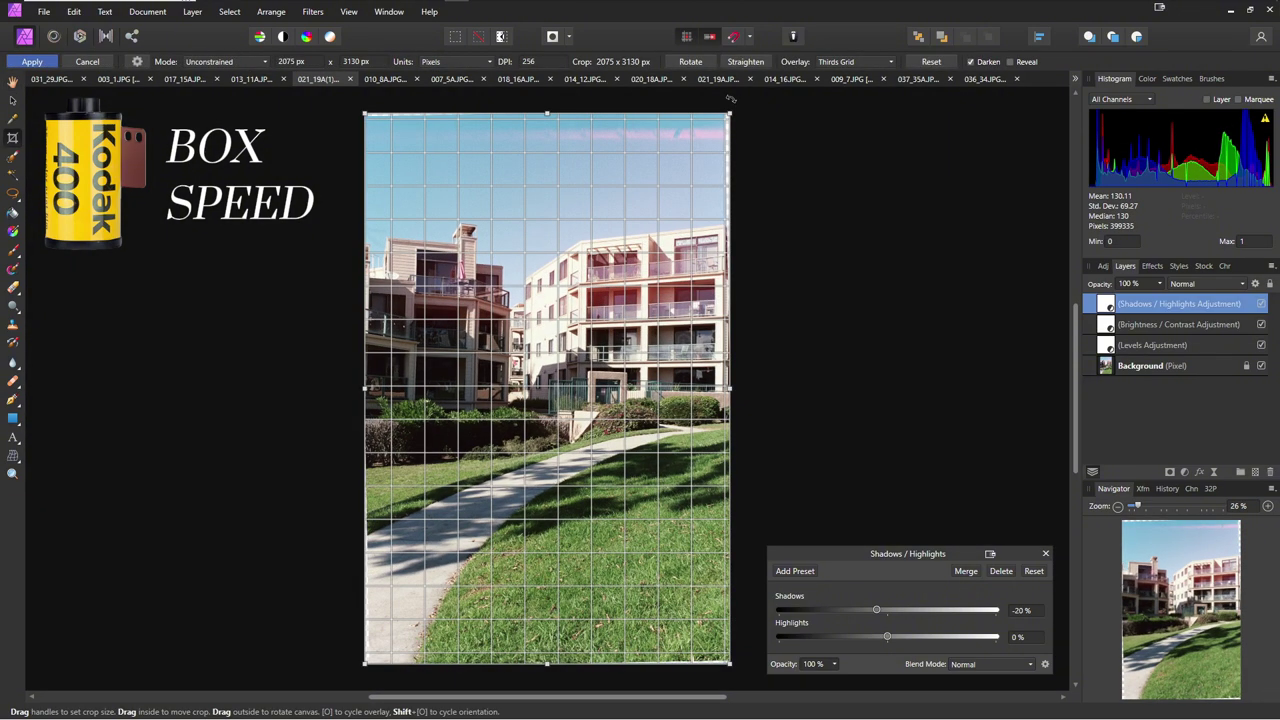
pyautogui.moveTo(733, 108); pyautogui.dragTo(648, 268)
pyautogui.click(225, 61)
pyautogui.click(266, 106)
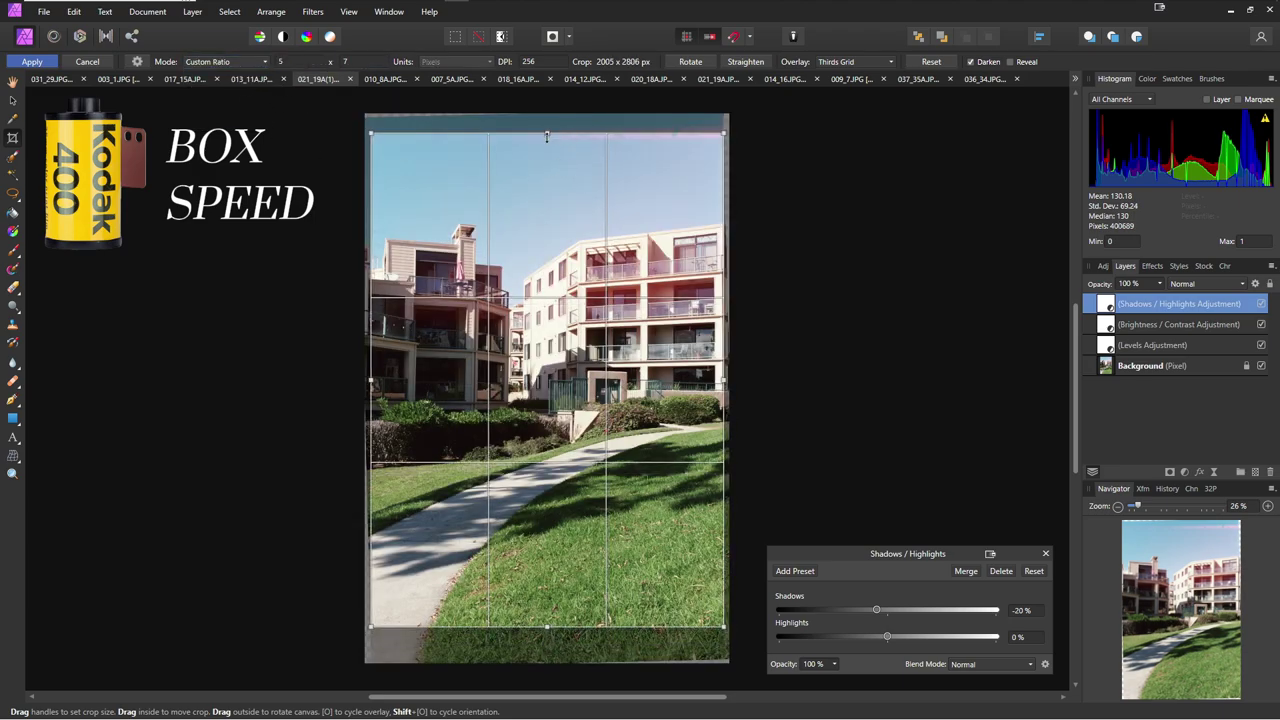
pyautogui.press('Return')
# - Raise the Levels gamma, change the shadows amount and reduce contrast on the apartment photo
pyautogui.click(1046, 553)
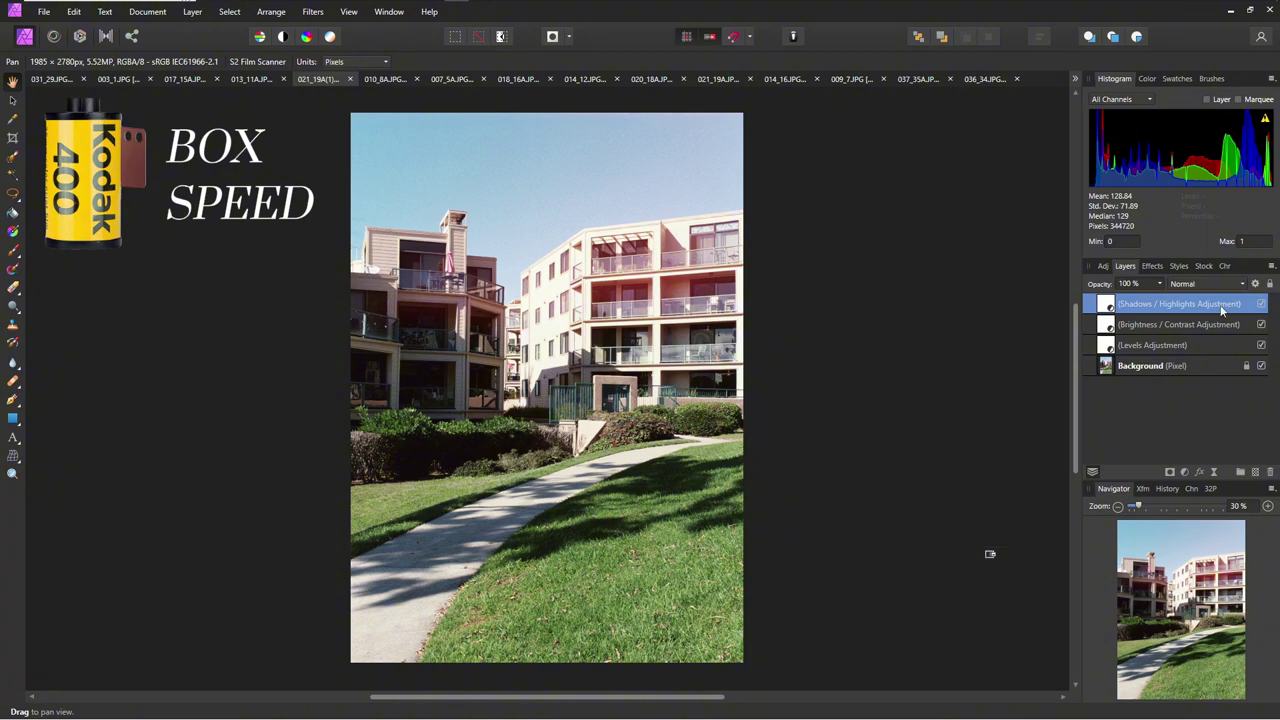
pyautogui.doubleClick(1105, 345)
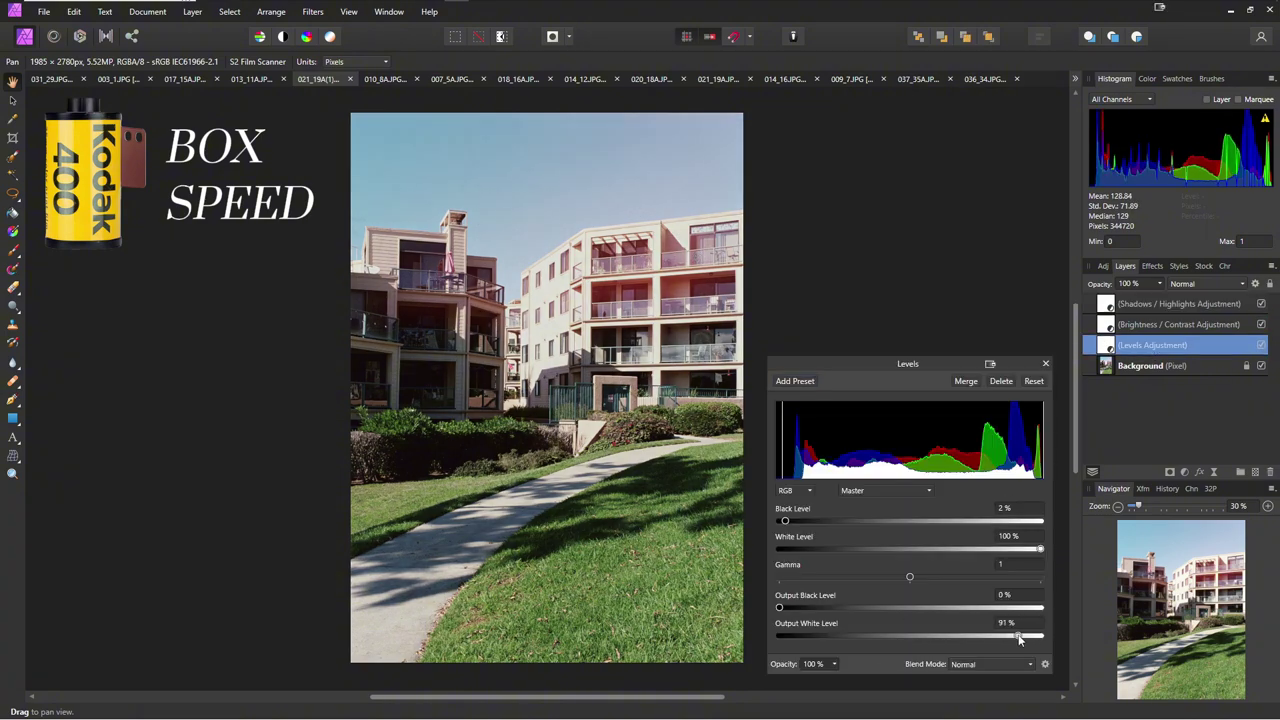
pyautogui.moveTo(918, 578); pyautogui.dragTo(1028, 578)
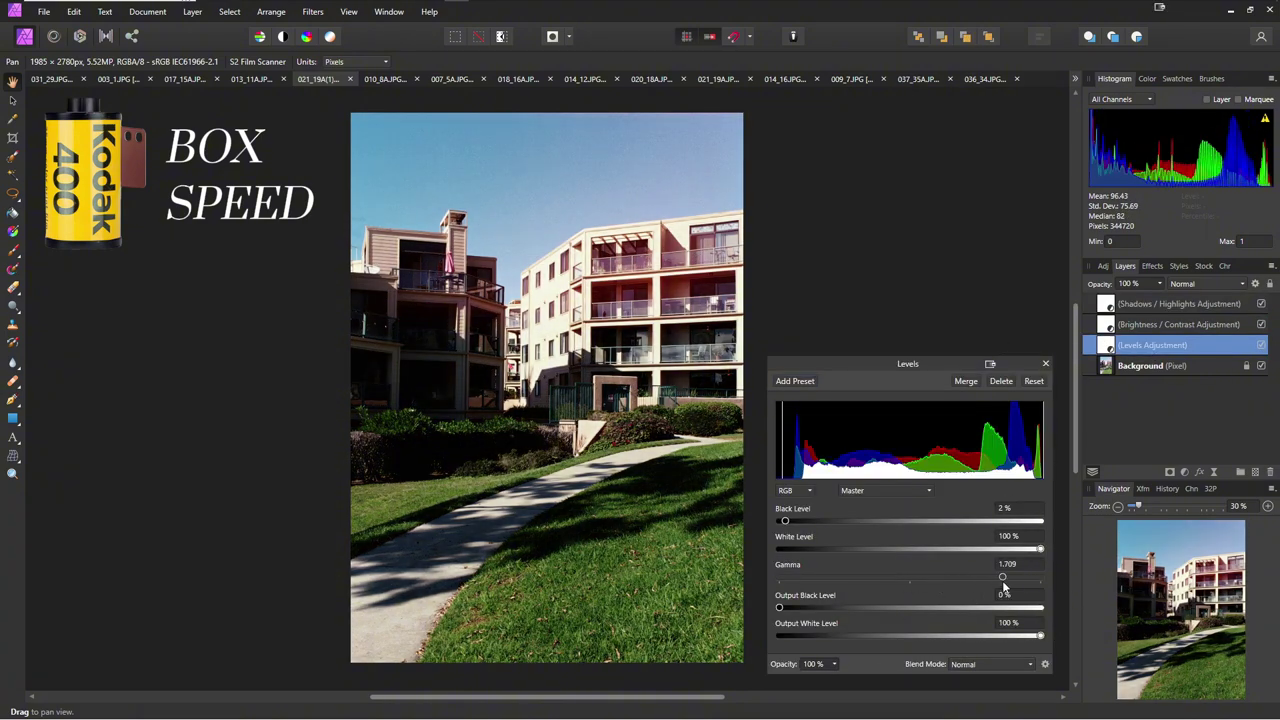
pyautogui.doubleClick(1105, 303)
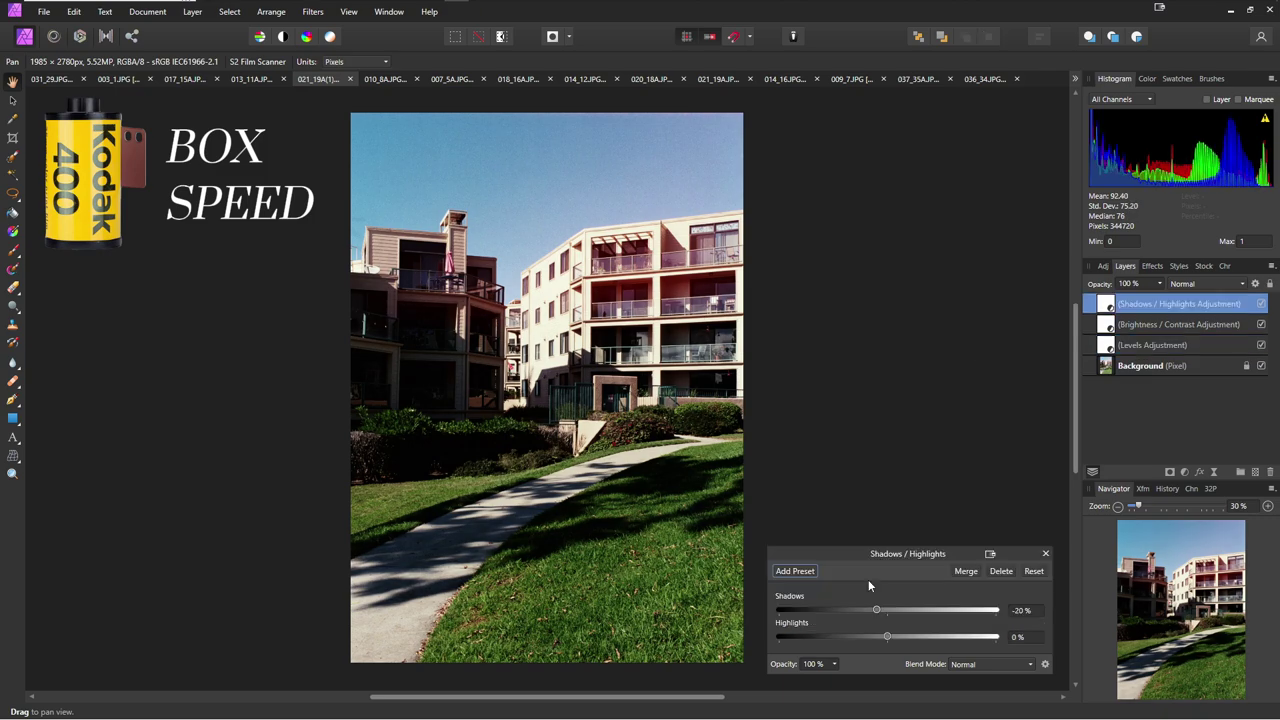
pyautogui.moveTo(887, 610); pyautogui.dragTo(925, 610)
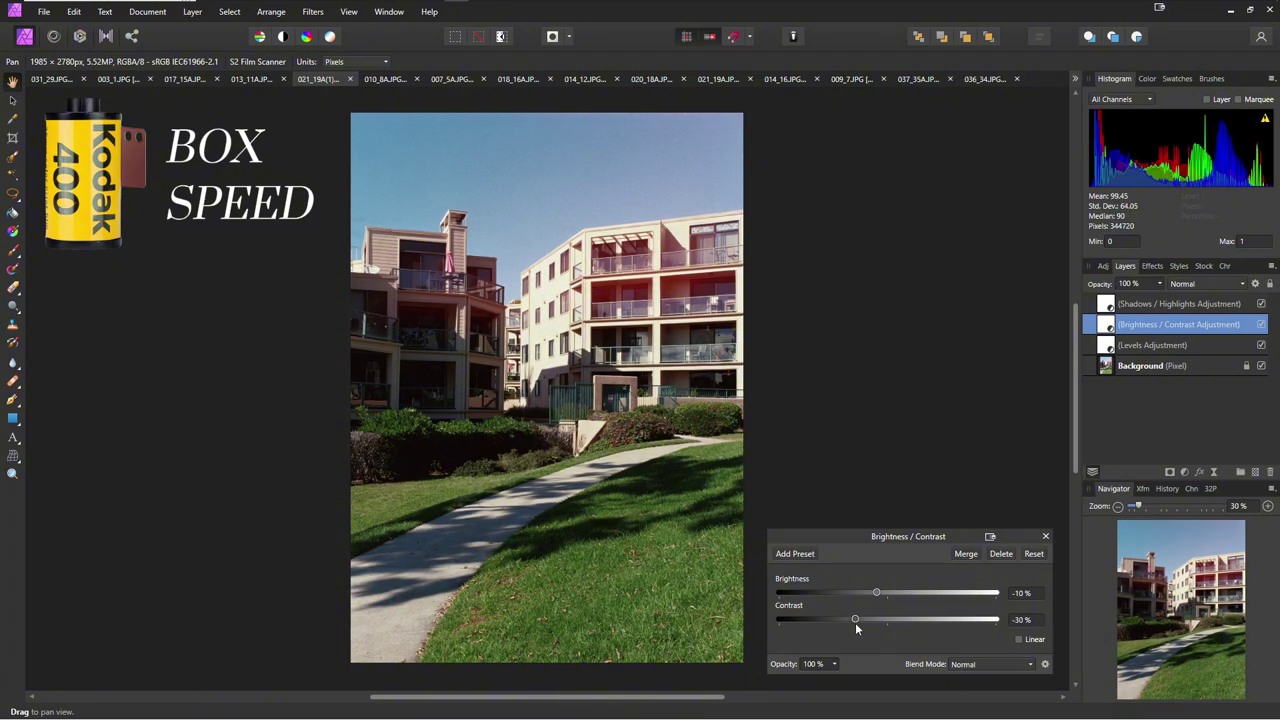
pyautogui.doubleClick(1261, 324)
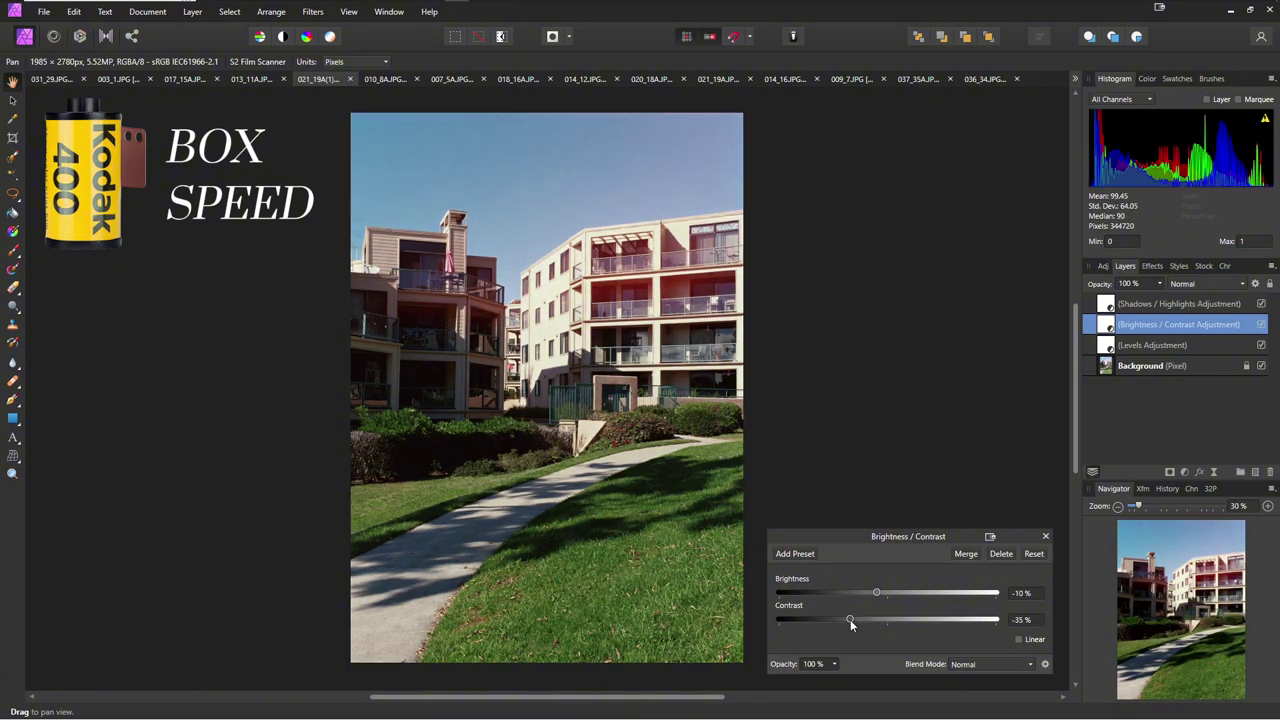
pyautogui.moveTo(853, 620)
pyautogui.mouseDown()
pyautogui.moveTo(752, 620)
pyautogui.moveTo(883, 641)
pyautogui.moveTo(845, 616)
pyautogui.mouseUp()
# - Toggle the adjustment layers to compare before and after, and readjust the Shadows/Highlights strength
pyautogui.doubleClick(1105, 345)
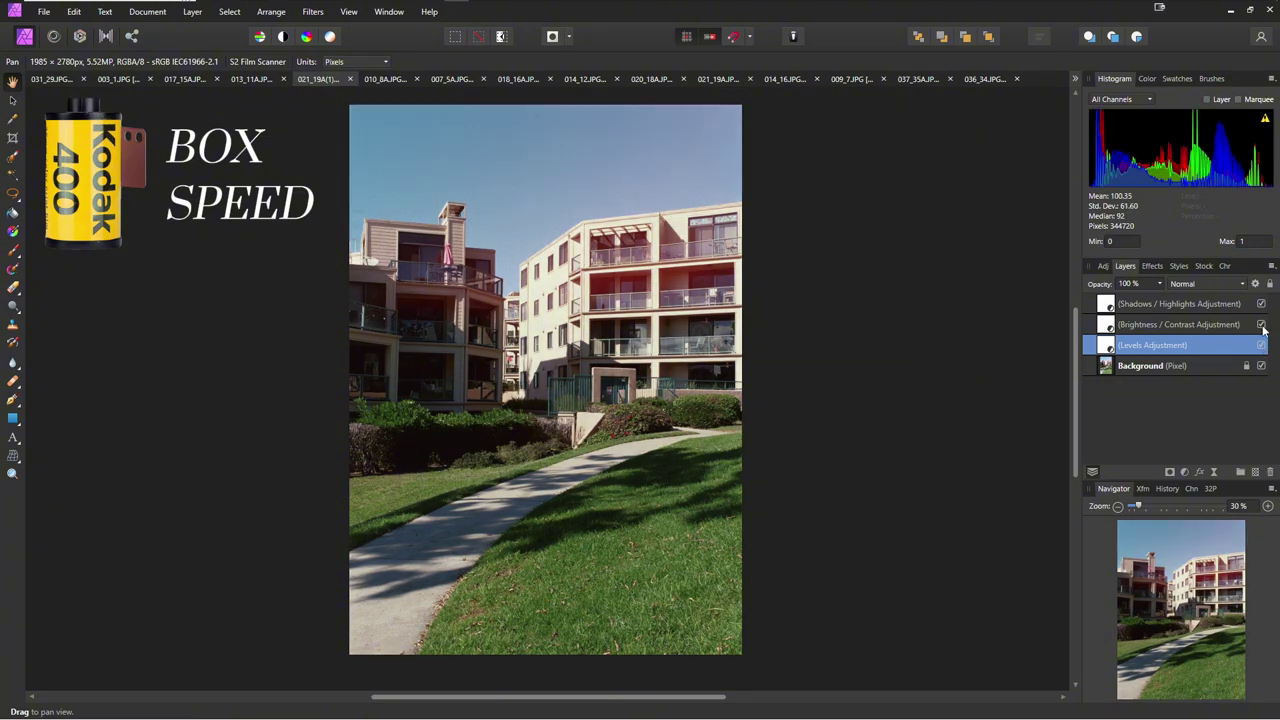
pyautogui.click(1261, 324)
pyautogui.click(1261, 345)
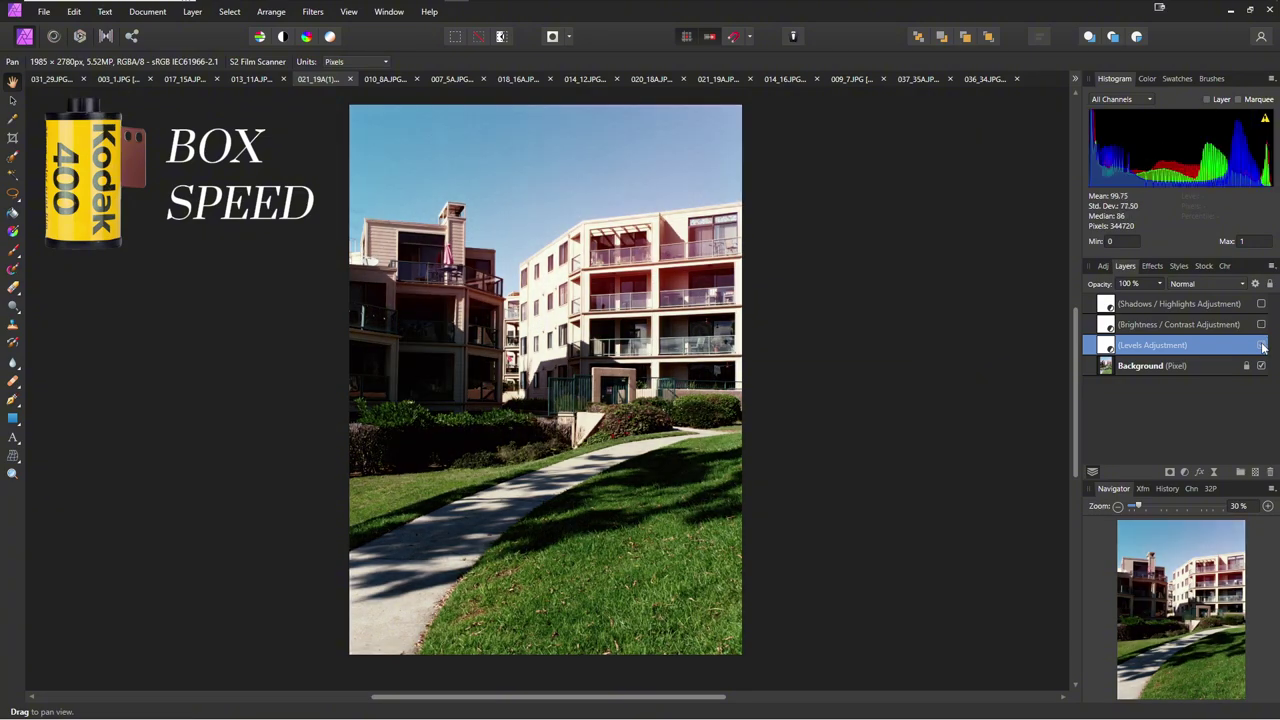
pyautogui.click(1261, 324)
pyautogui.click(1260, 304)
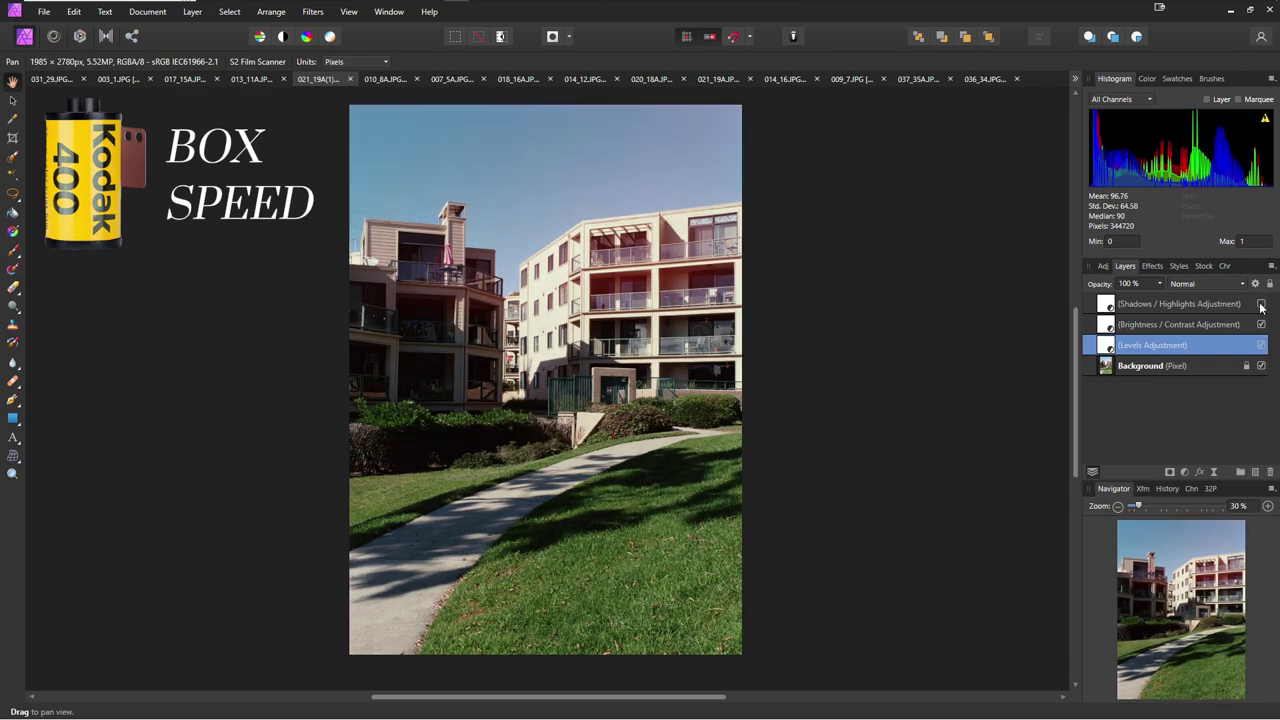
pyautogui.click(1261, 304)
pyautogui.doubleClick(1220, 304)
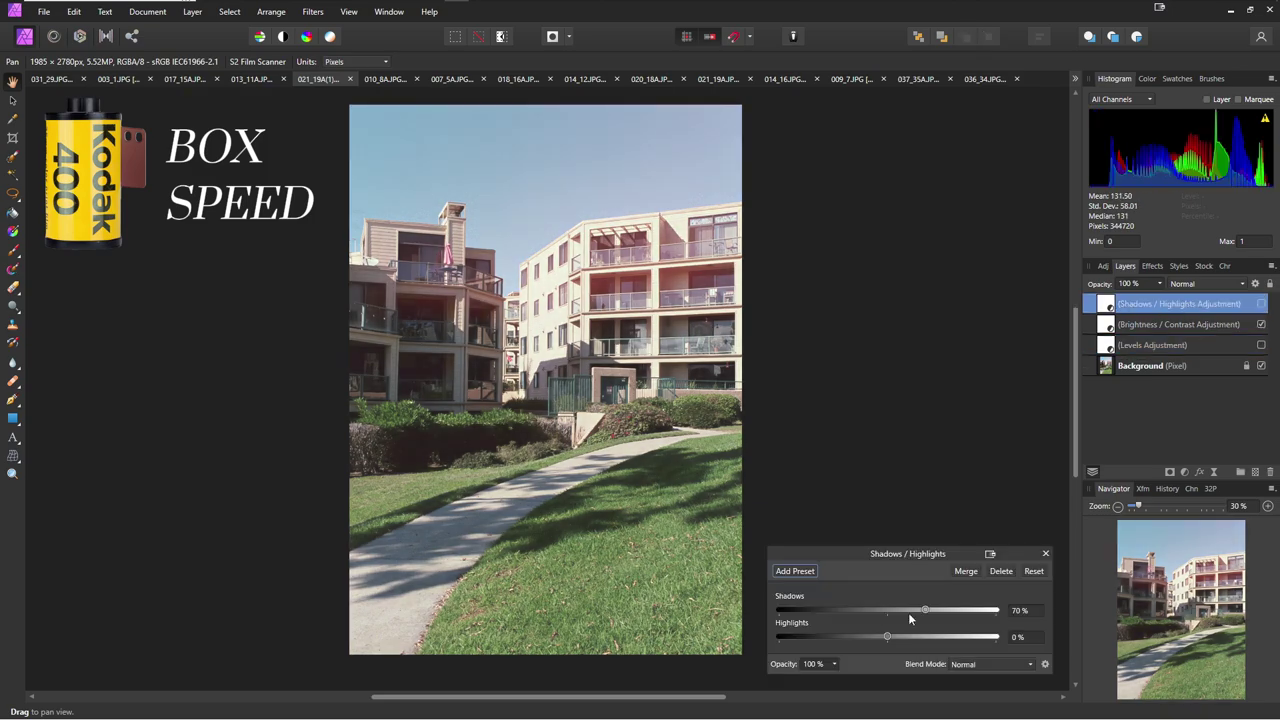
pyautogui.moveTo(779, 611); pyautogui.dragTo(860, 619)
pyautogui.click(1261, 345)
pyautogui.click(1261, 345)
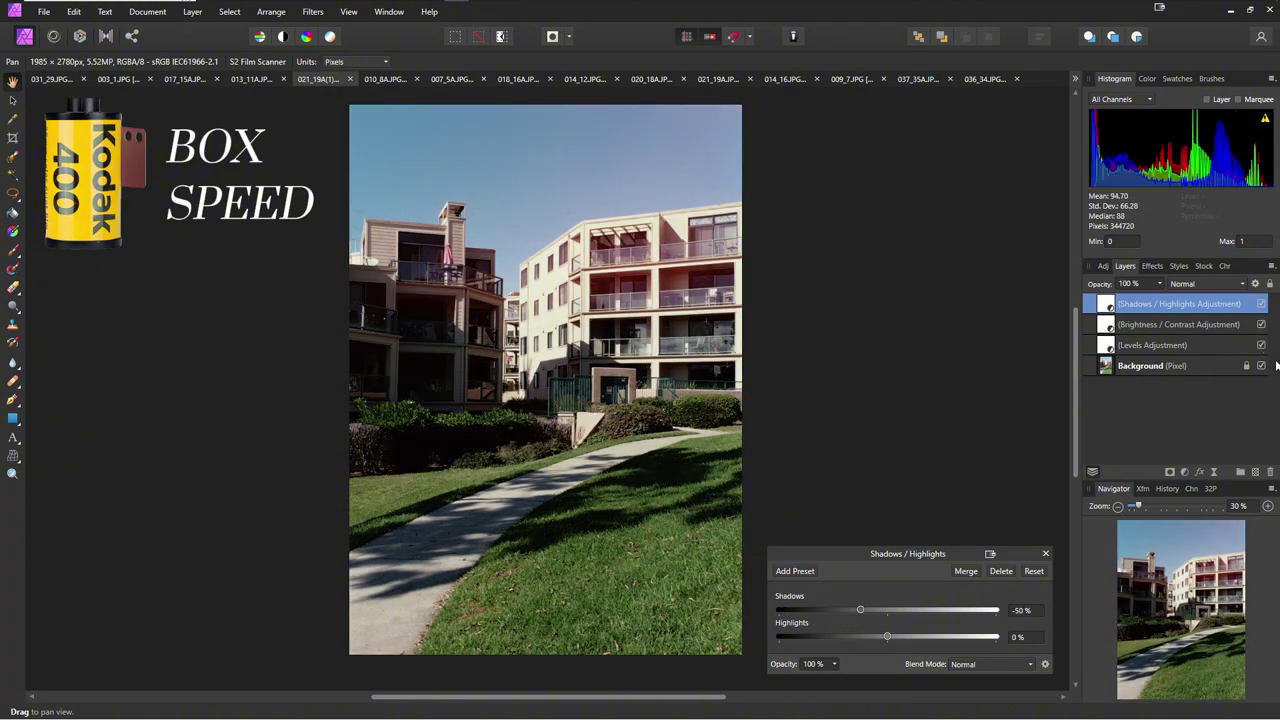
# - Lower contrast to -40%, switch off Shadows/Highlights, and raise the Levels gamma
pyautogui.doubleClick(1180, 324)
pyautogui.moveTo(888, 623)
pyautogui.mouseDown()
pyautogui.moveTo(826, 618)
pyautogui.moveTo(843, 620)
pyautogui.mouseUp()
pyautogui.click(1261, 345)
pyautogui.click(1261, 304)
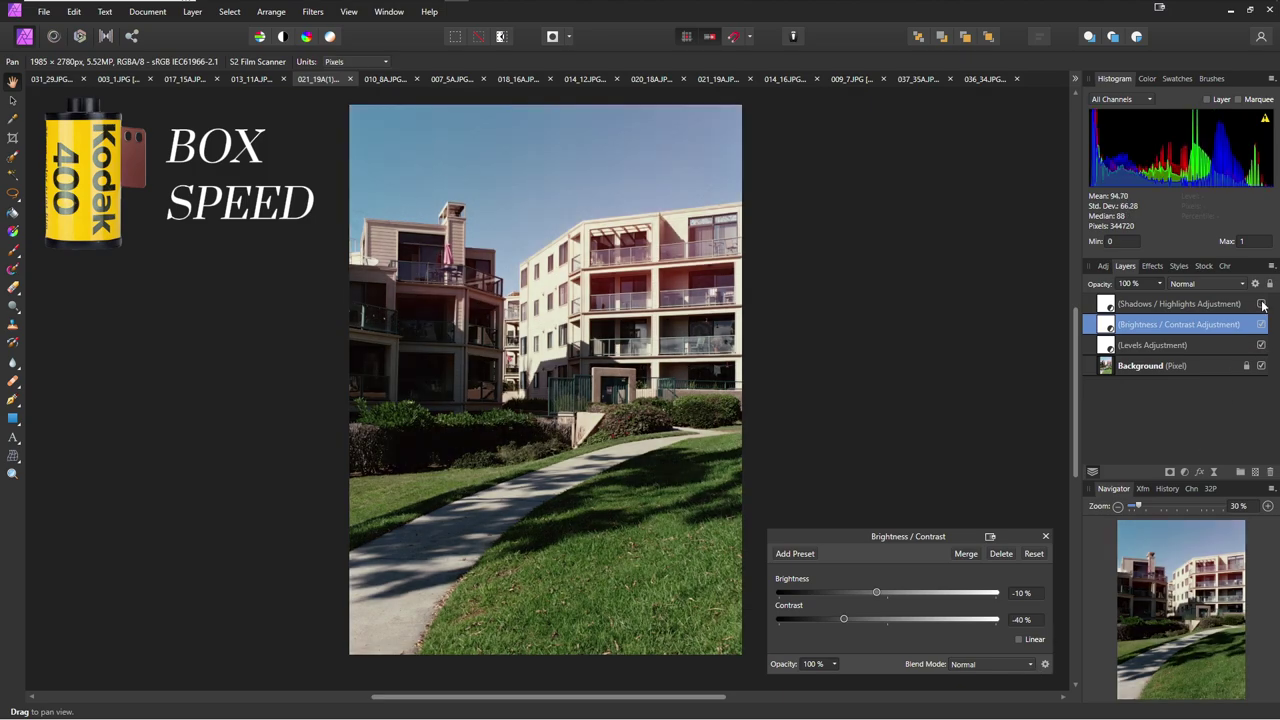
pyautogui.click(1261, 345)
pyautogui.click(1261, 345)
pyautogui.click(1261, 345)
pyautogui.click(1261, 345)
pyautogui.doubleClick(1160, 345)
pyautogui.moveTo(1025, 576); pyautogui.dragTo(948, 588)
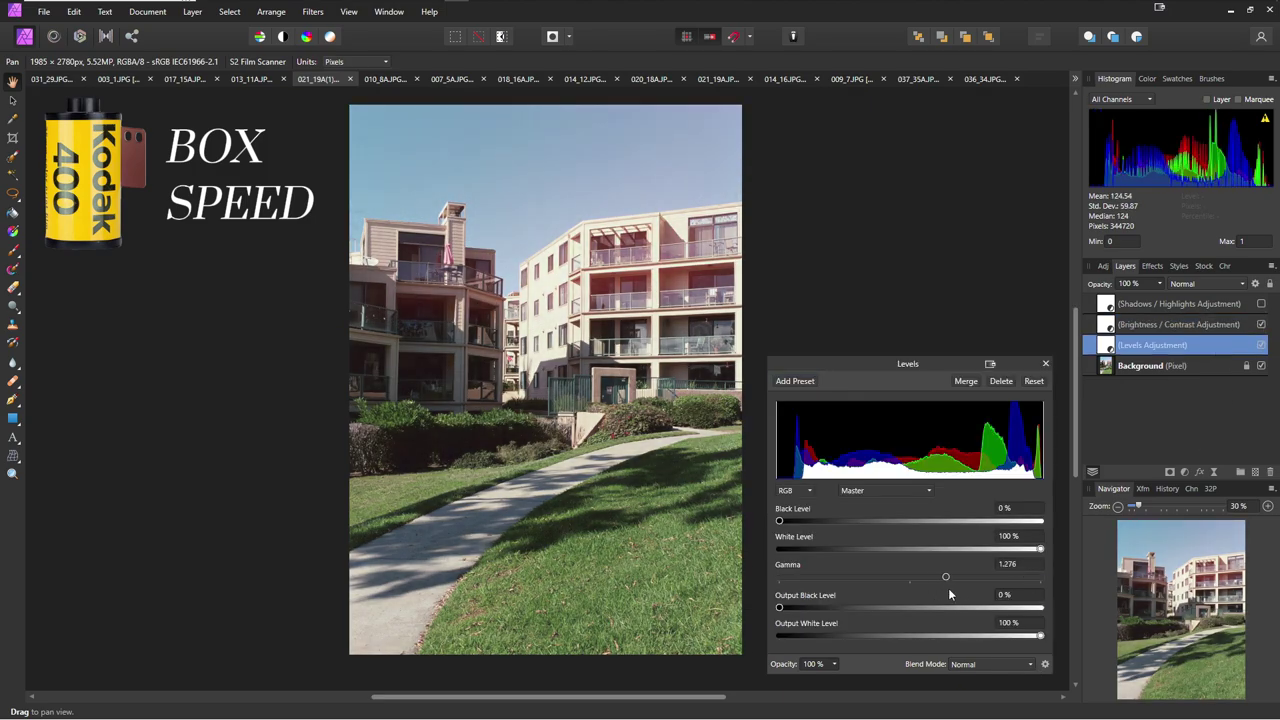
pyautogui.click(1105, 325)
# - Nudge Brightness/Contrast and settle the Levels gamma at 1.061, discarding a trial 5% black level
pyautogui.click(1105, 325)
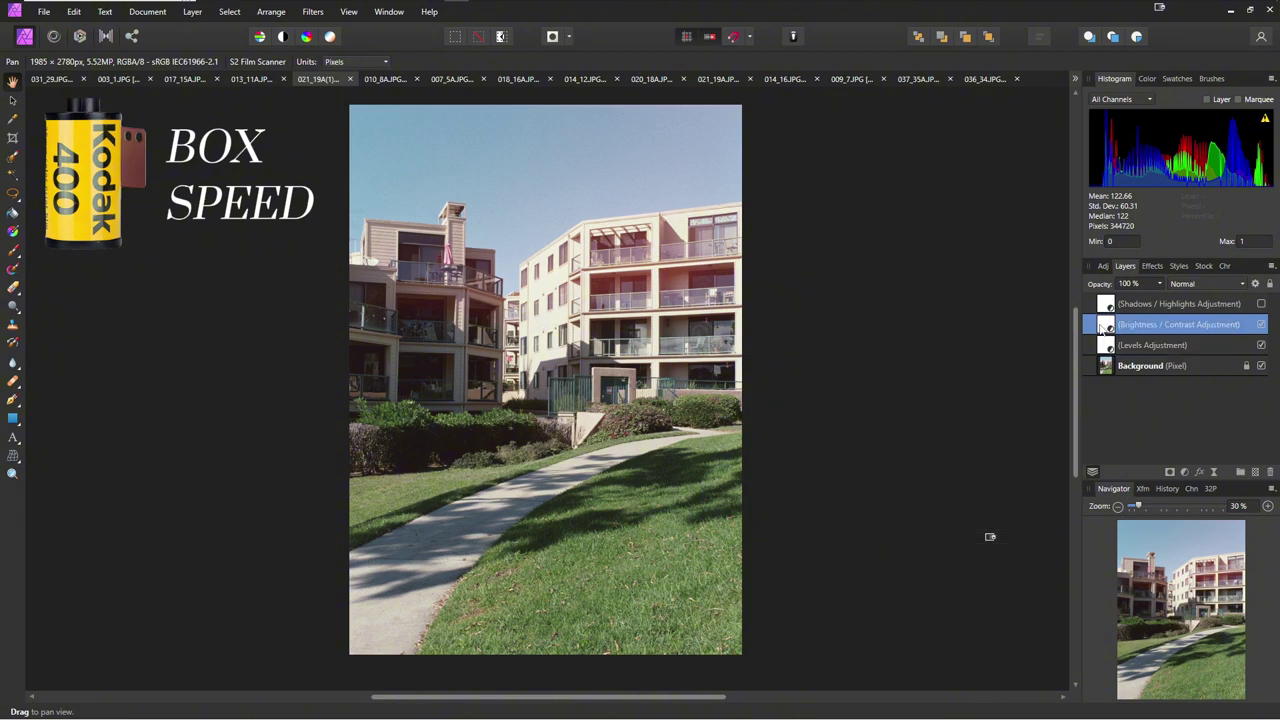
pyautogui.moveTo(856, 618); pyautogui.dragTo(844, 615)
pyautogui.doubleClick(1153, 345)
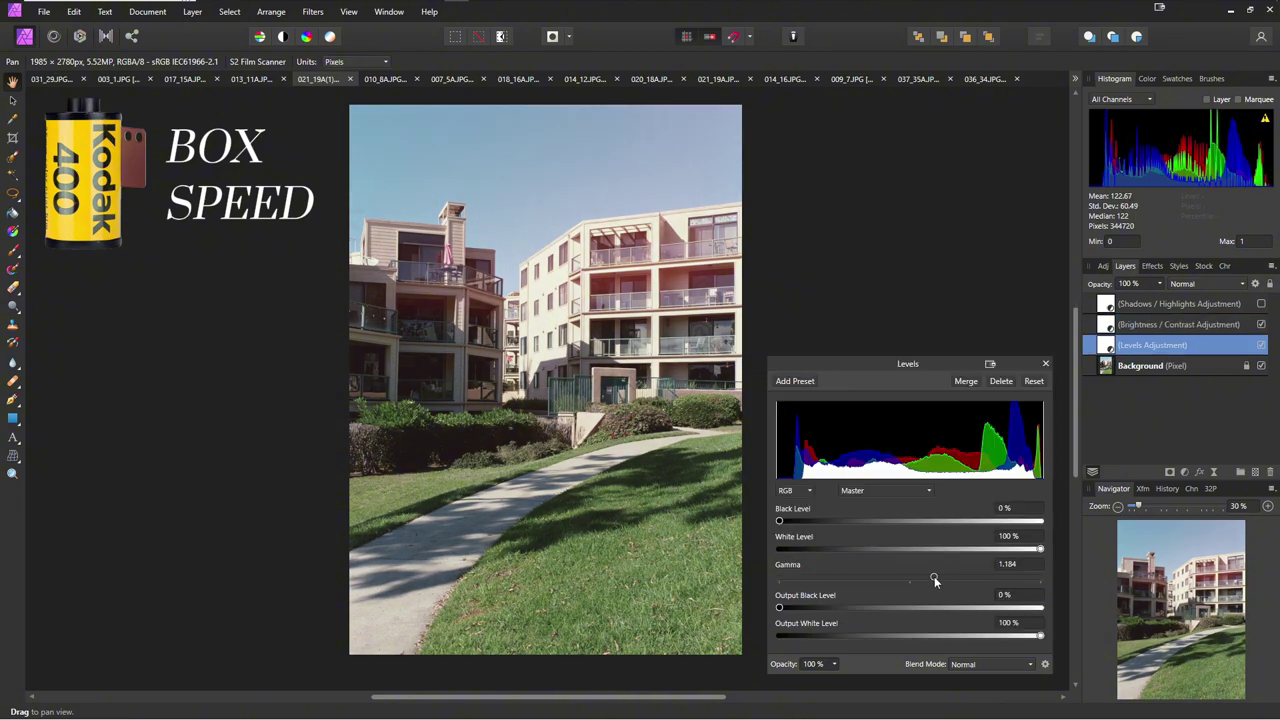
pyautogui.moveTo(935, 580)
pyautogui.mouseDown()
pyautogui.moveTo(958, 578)
pyautogui.moveTo(910, 576)
pyautogui.mouseUp()
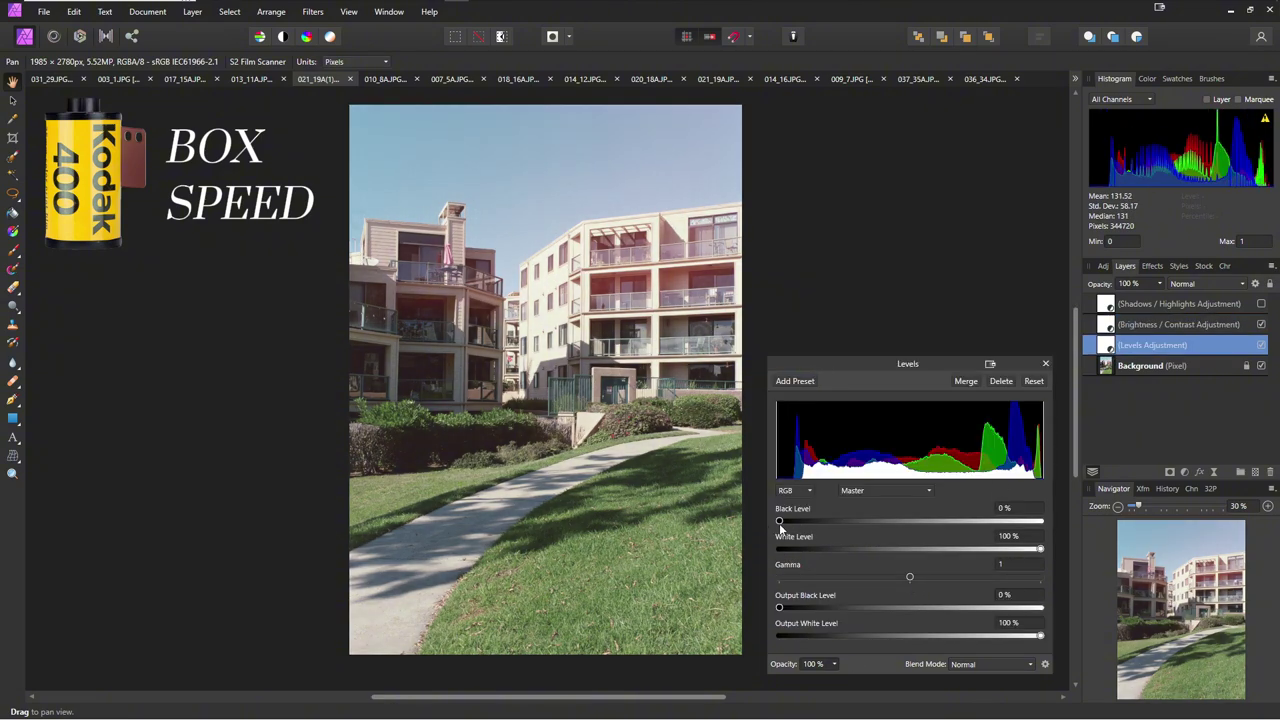
pyautogui.moveTo(779, 521); pyautogui.dragTo(792, 521)
pyautogui.hotkey('ctrl', 'z')
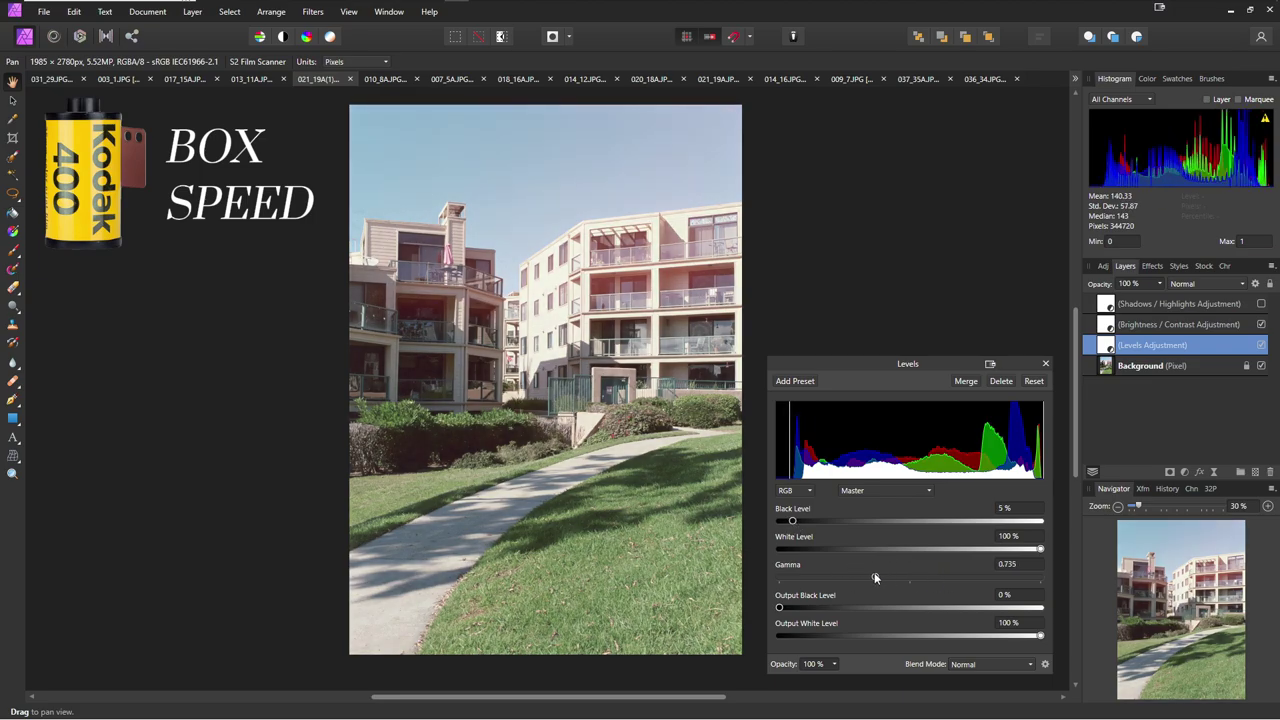
pyautogui.moveTo(871, 569); pyautogui.dragTo(929, 578)
pyautogui.hotkey('ctrl', '1')
# - Set the apartment photo's Shadows/Highlights shadows to -15%, then bring up the adjustments list
pyautogui.click(1045, 363)
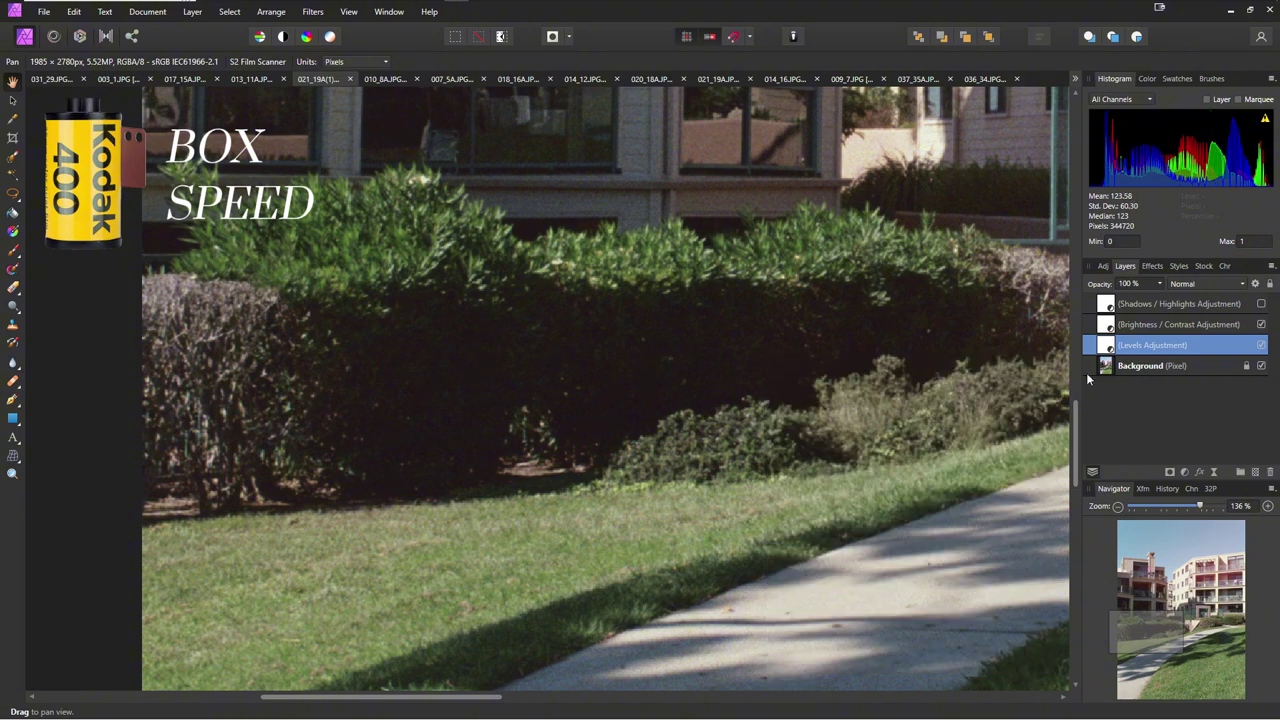
pyautogui.doubleClick(1105, 324)
pyautogui.doubleClick(1116, 306)
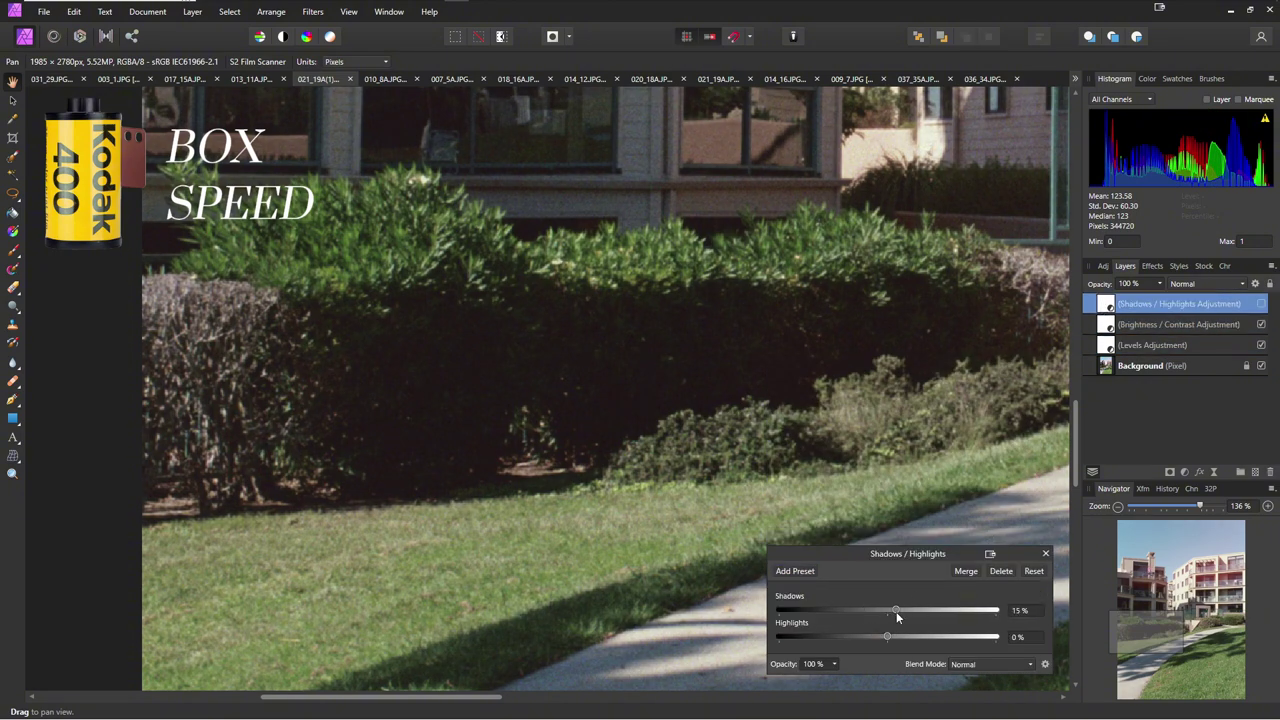
pyautogui.moveTo(908, 610)
pyautogui.mouseDown()
pyautogui.moveTo(867, 610)
pyautogui.moveTo(879, 609)
pyautogui.mouseUp()
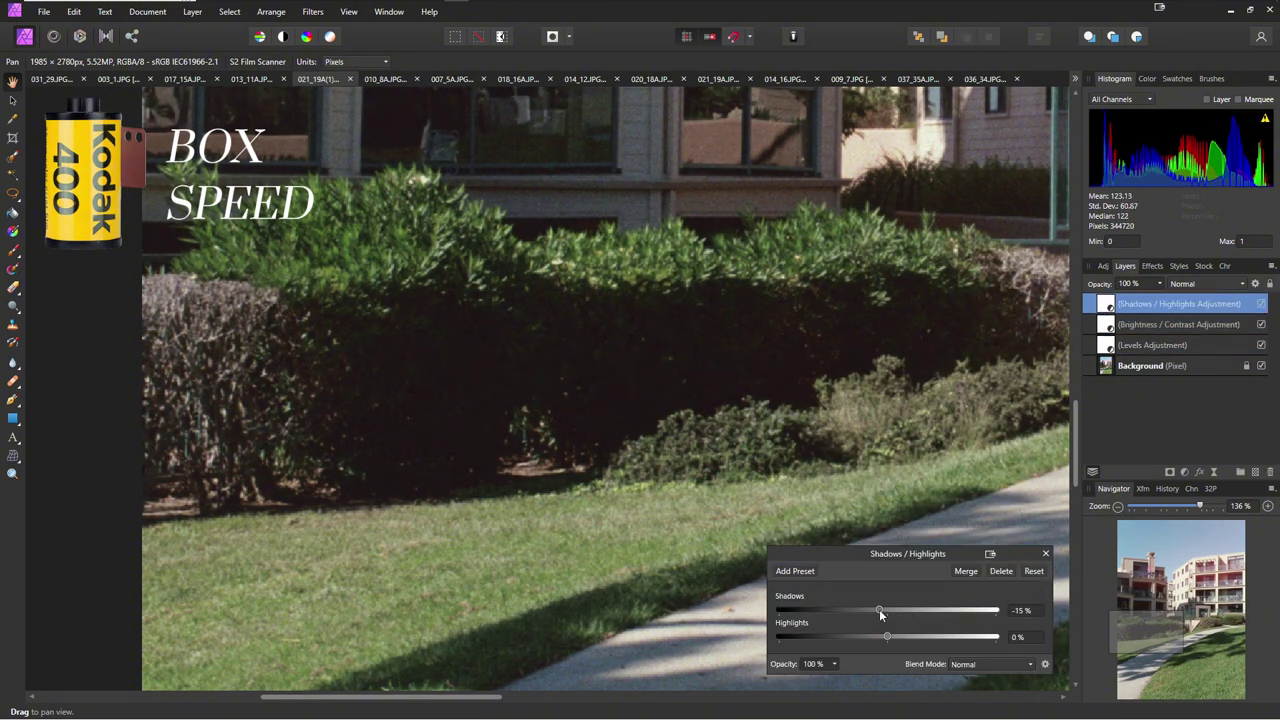
pyautogui.scroll(-5, 460, 340)
pyautogui.click(1102, 265)
pyautogui.scroll(-2, 1136, 352)
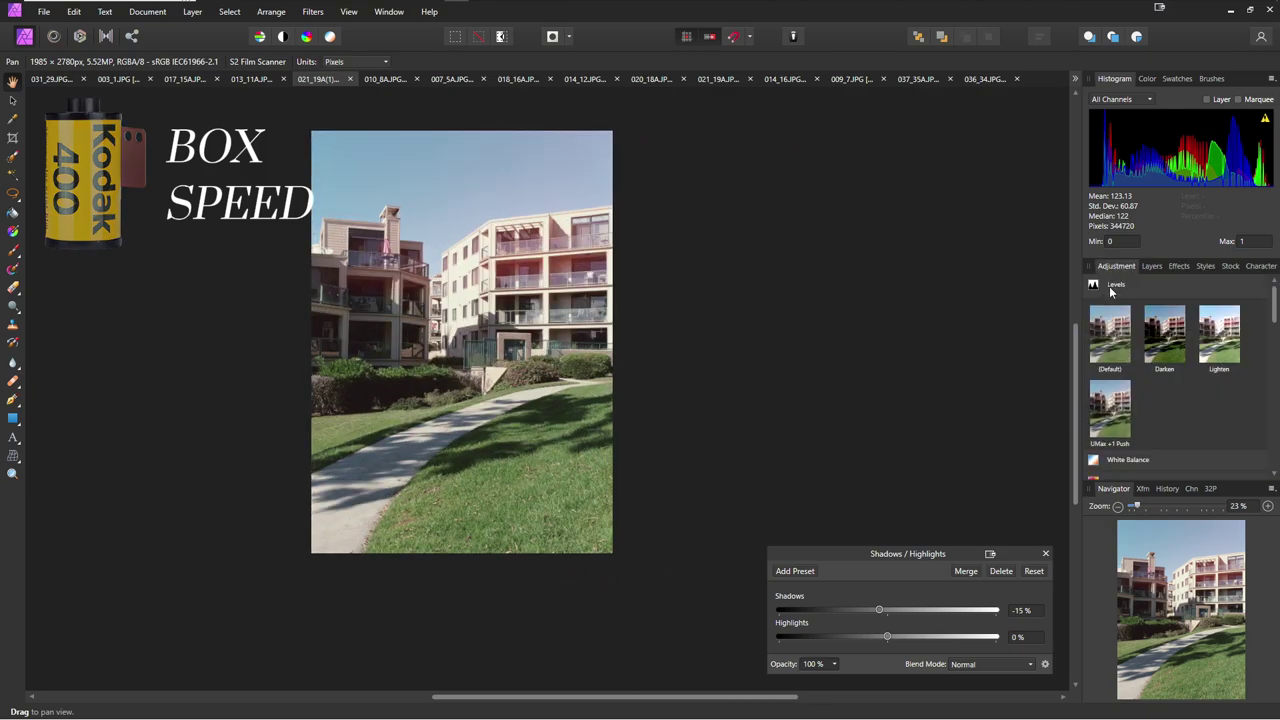